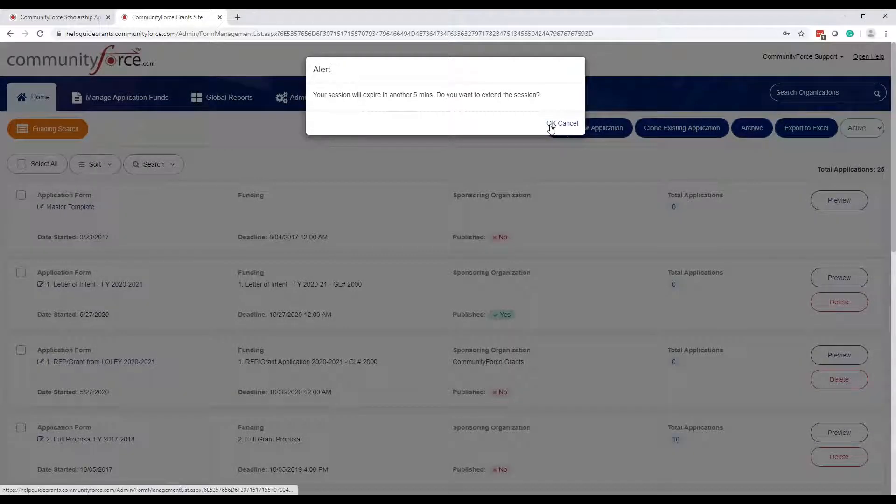
Step: Extend the expiring session and compare application forms with their linked funding on the scholarship and grants sites
left_click(551, 124)
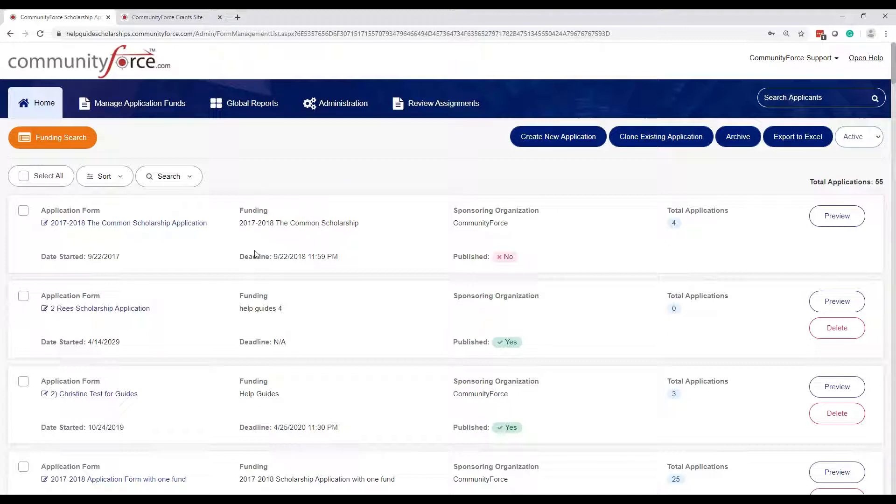
scroll(175, 342, "down", 5)
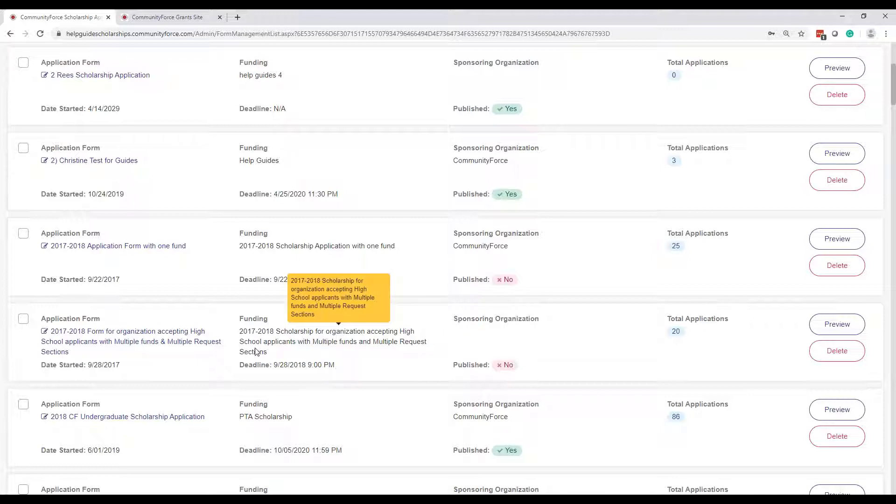
left_click(205, 346)
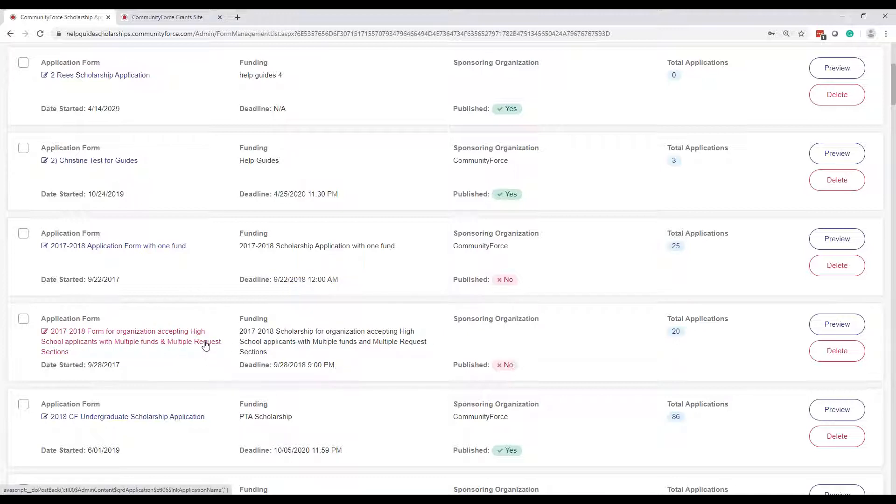
left_click(131, 20)
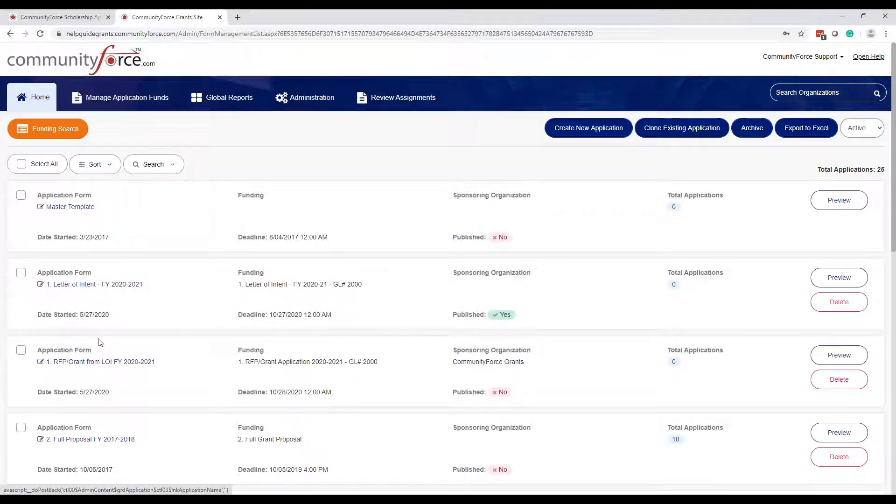
left_click(310, 294)
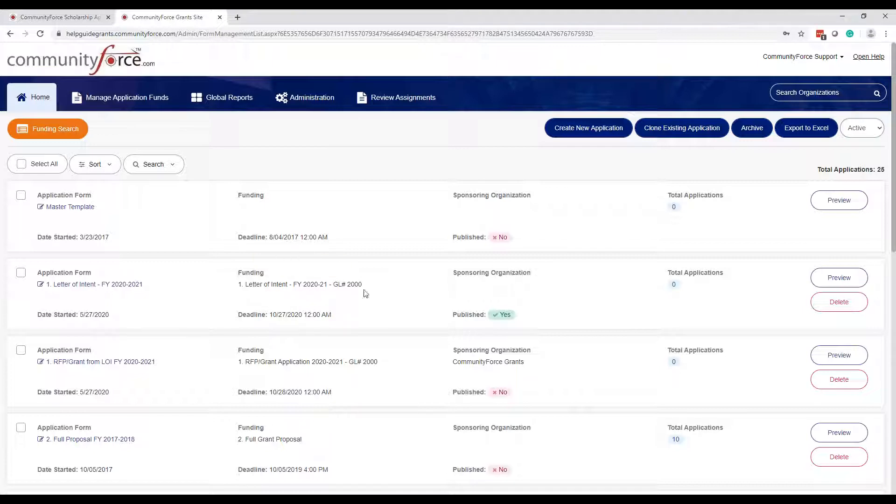
left_click(120, 372)
scroll(156, 410, "down", 2)
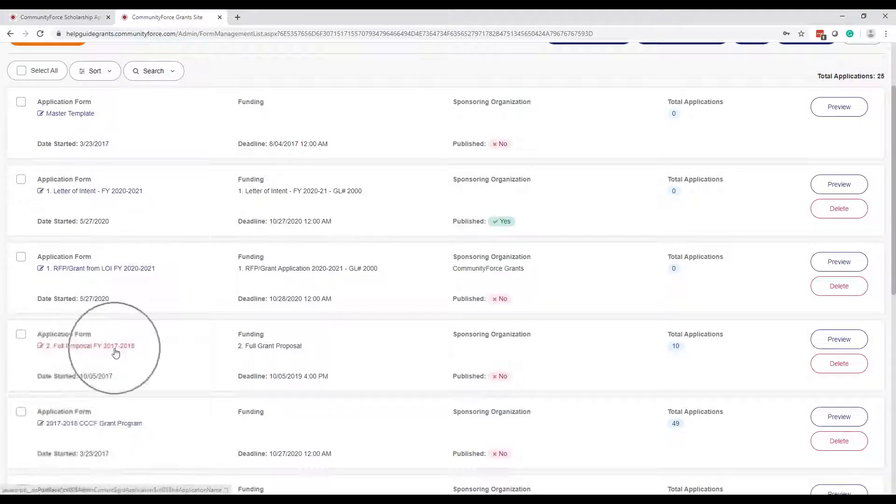
left_click(61, 16)
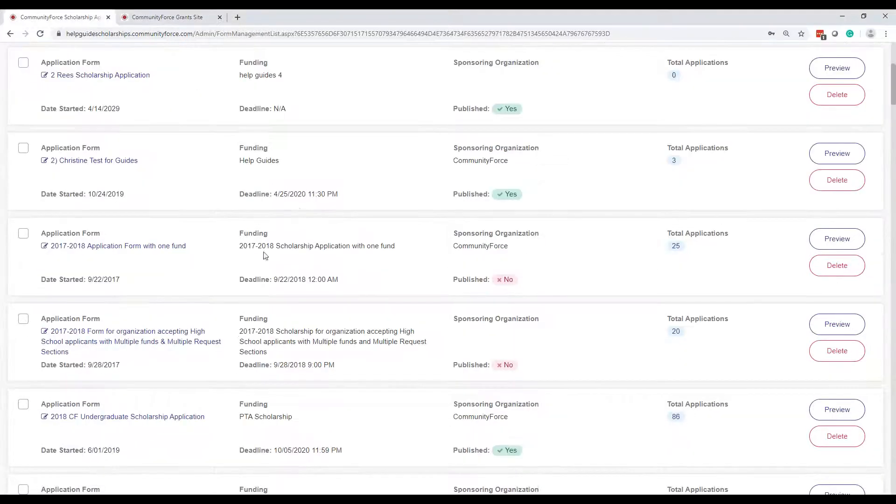
key("ctrl")
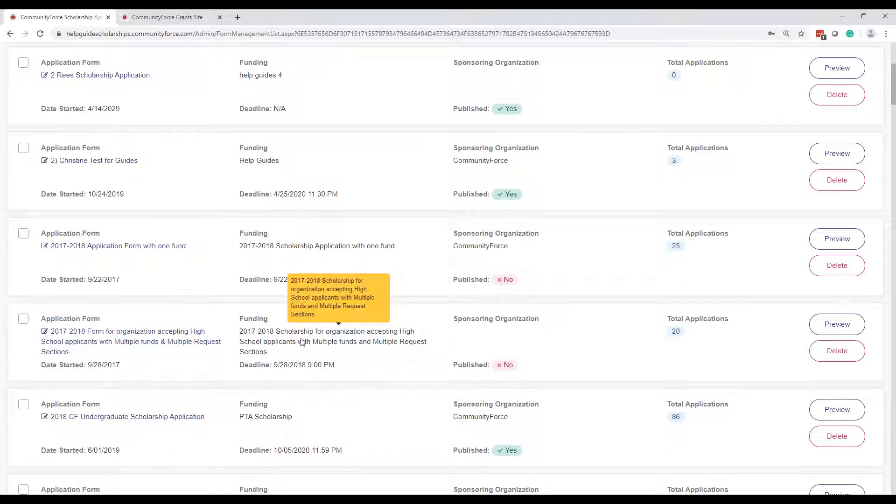
scroll(301, 342, "up", 5)
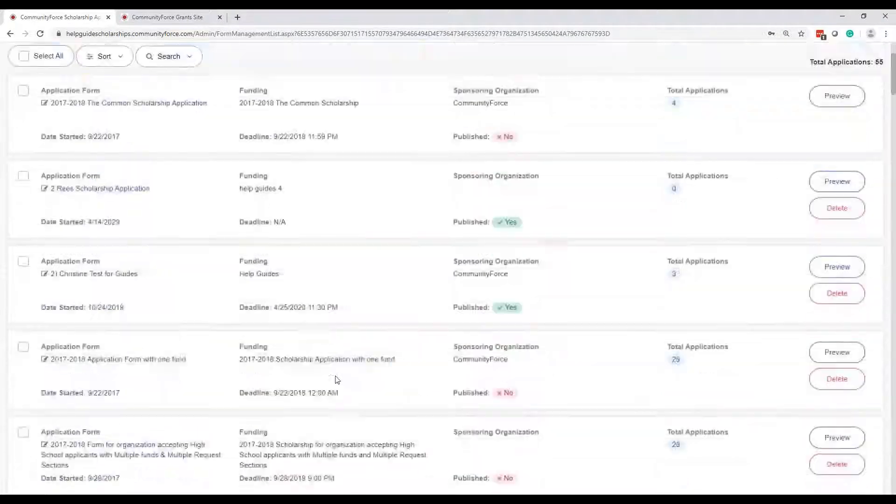
scroll(346, 362, "down", 3)
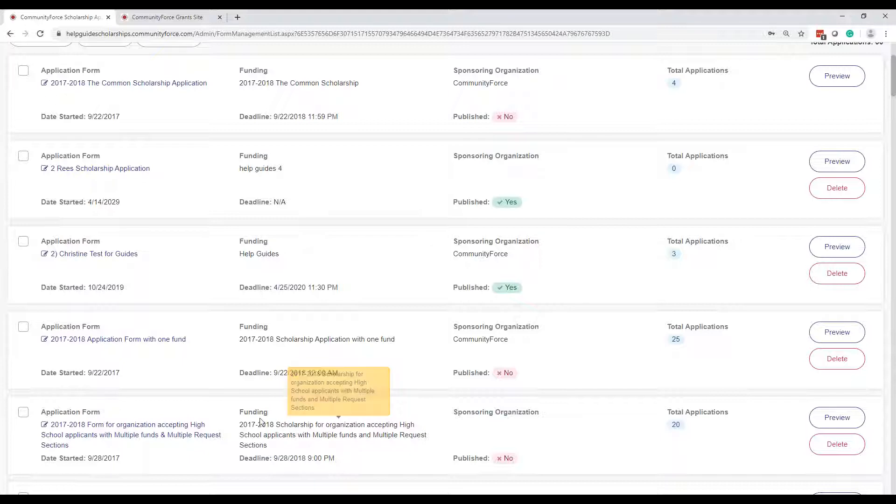
scroll(367, 431, "up", 3)
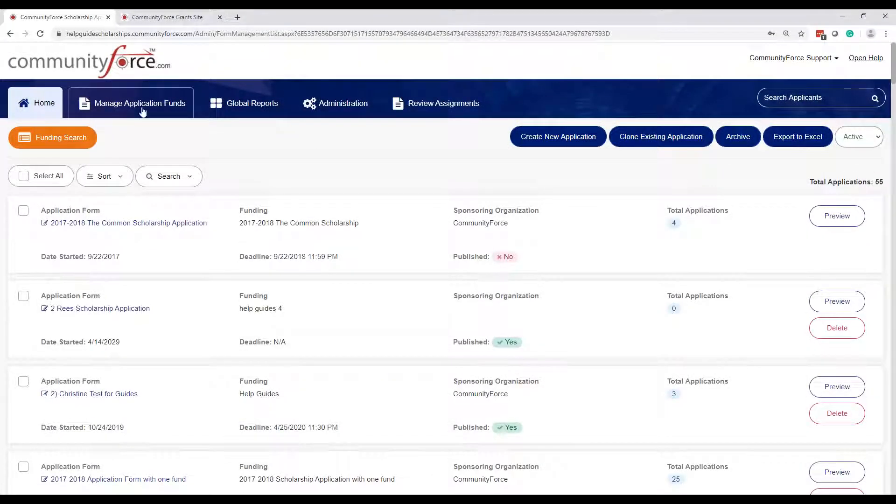
Step: Sort the application funds by funding name and open the fund "1. 2017-2018 Scholarship Application with one fund"
left_click(143, 106)
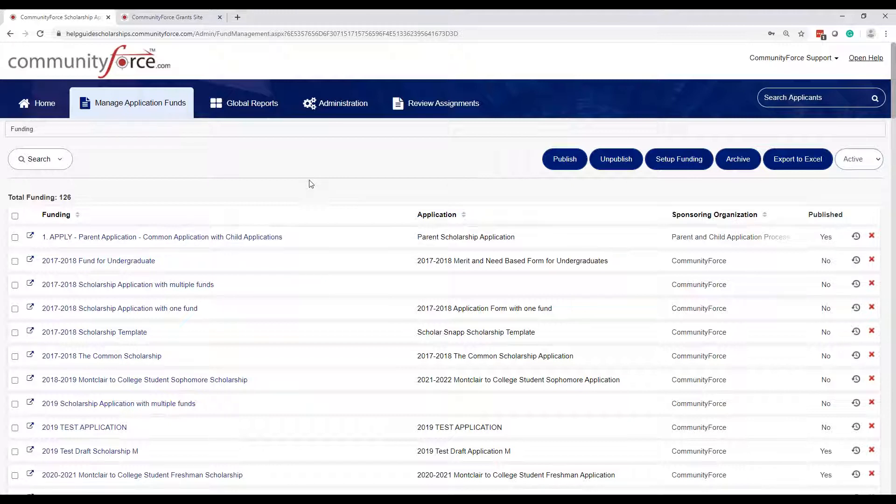
left_click(77, 215)
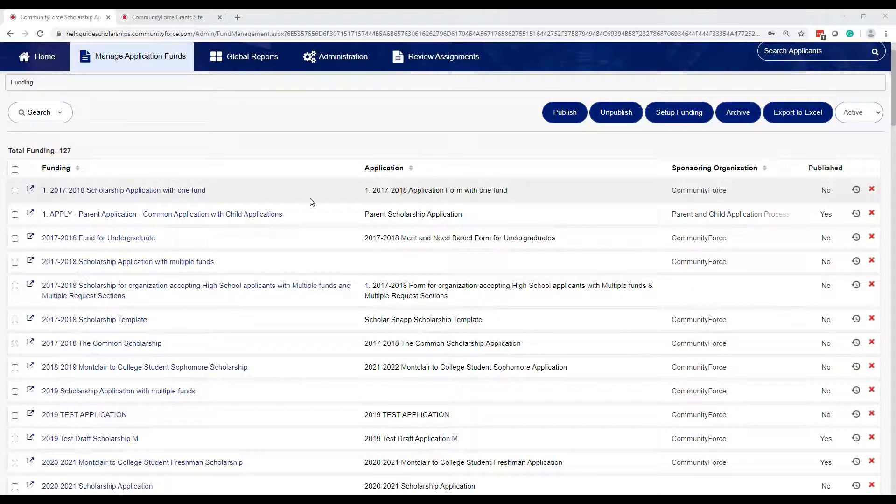
left_click(131, 191)
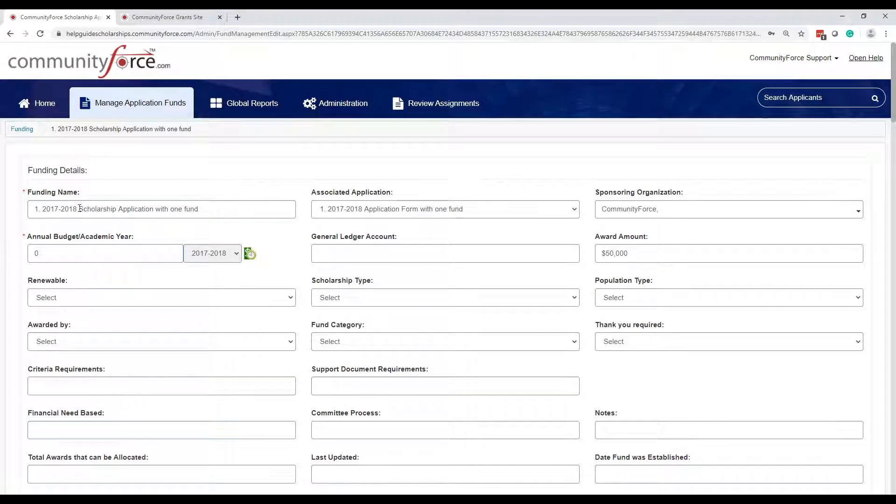
Step: Rename the fund to "1. 2020-2021 Scholarship Application with one fund"
left_click_drag(80, 209, 41, 206)
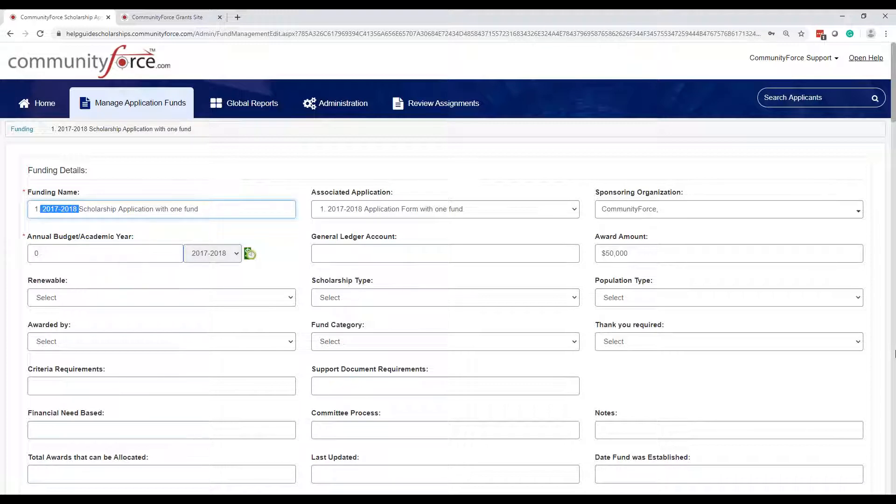
key("BackSpace")
type("202")
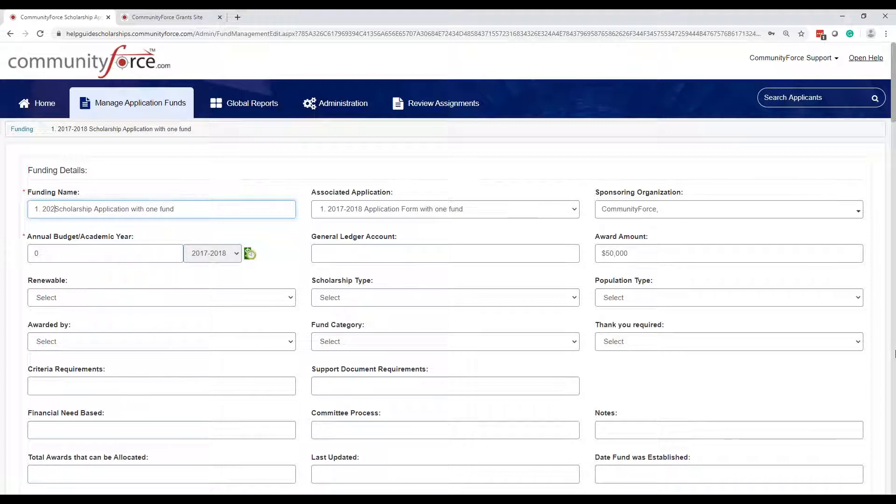
type("0-2021")
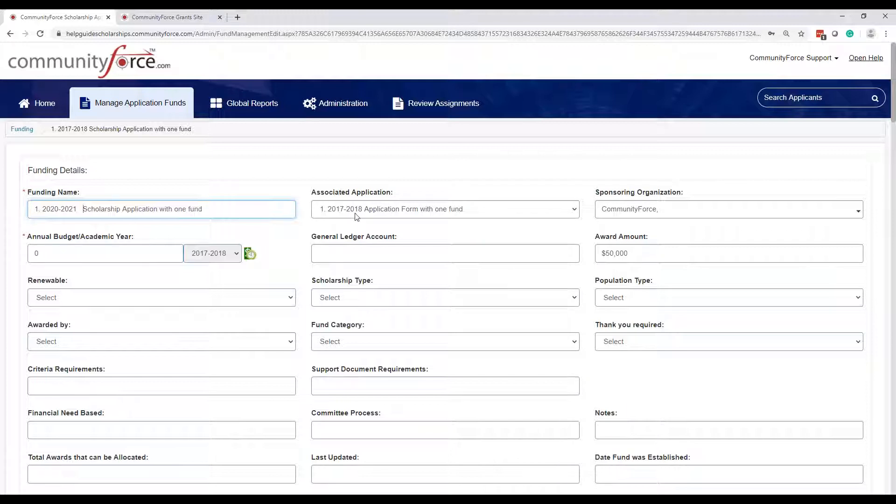
key("BackSpace")
key("BackSpace")
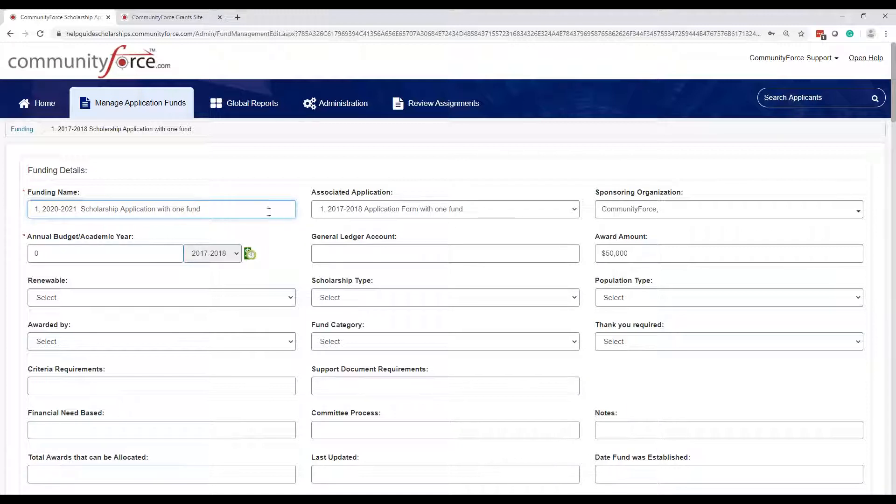
Step: Clear the fund's associated application by resetting it to the "Select" option
left_click(479, 214)
left_click(492, 217)
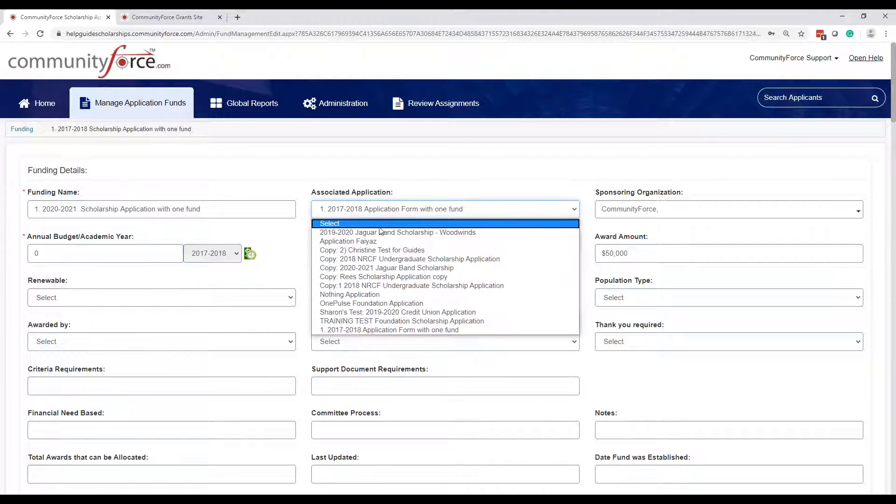
left_click(379, 225)
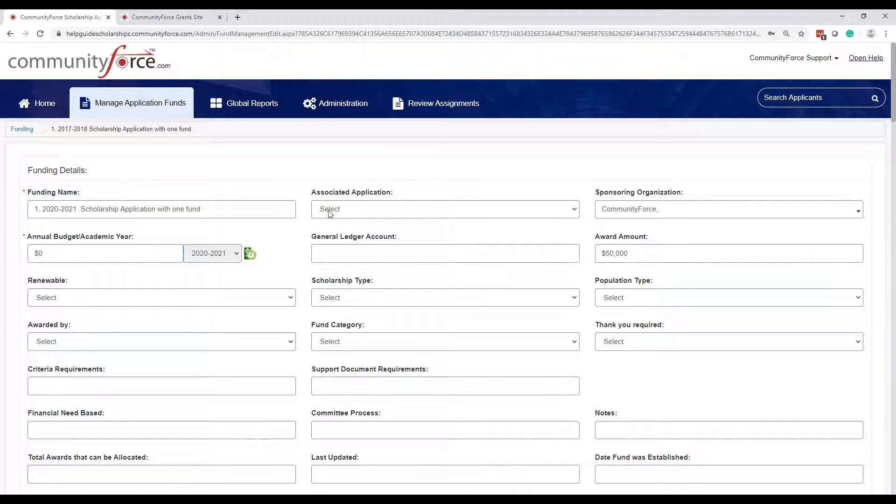
Step: Check the fund's name, annual budget and academic year in the funding details
left_click(258, 213)
left_click(87, 261)
left_click(201, 256)
left_click(201, 256)
left_click(201, 256)
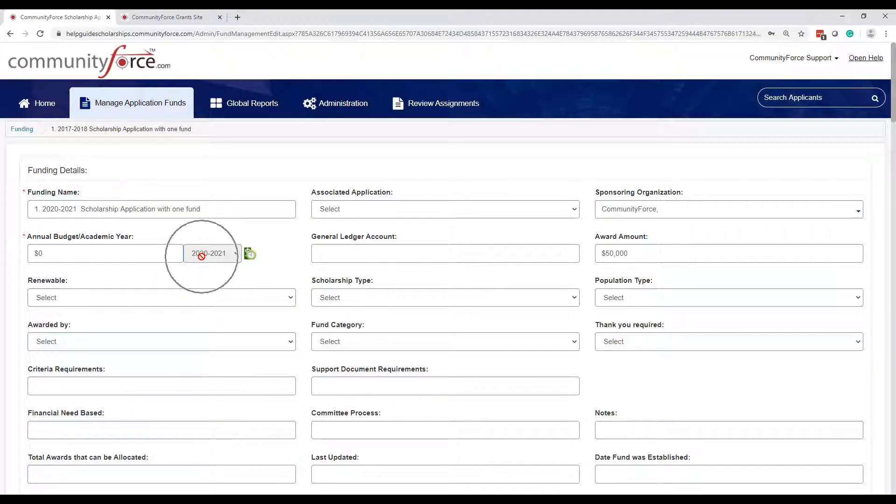
left_click(219, 208)
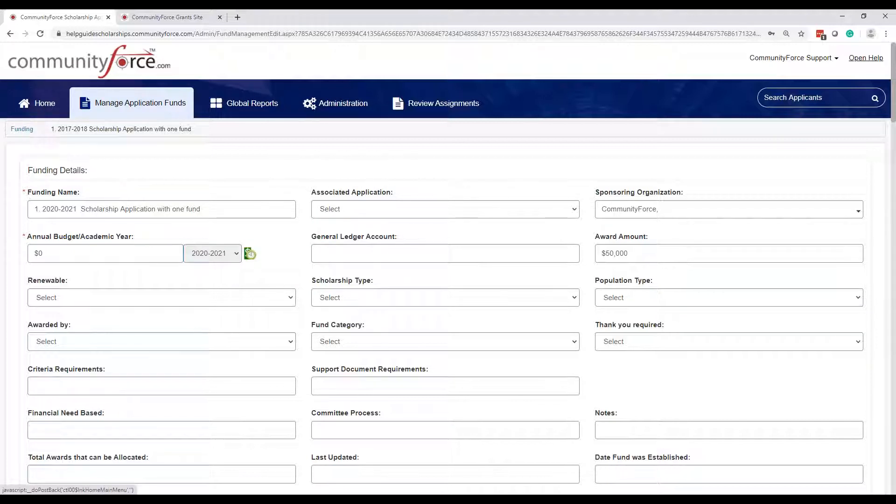
Step: Examine how the Letter of Intent and RFP/Grant forms and their funding are named by fiscal year on the grants site
left_click(167, 17)
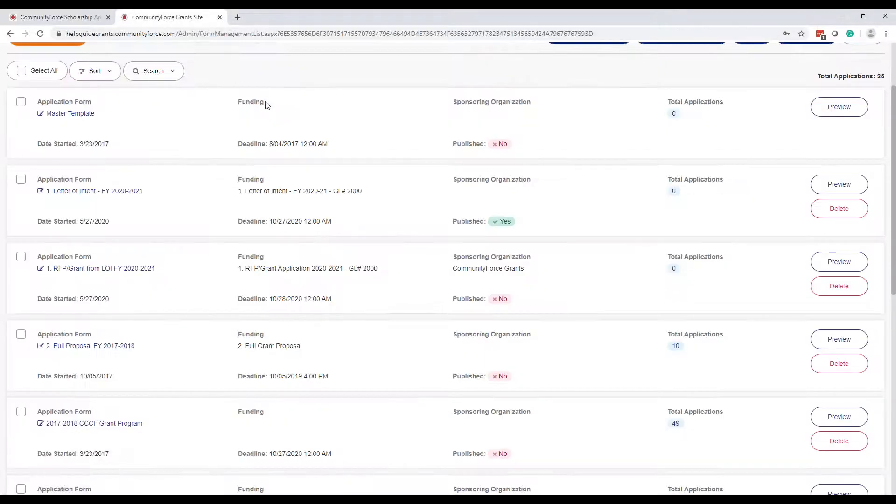
left_click(108, 196)
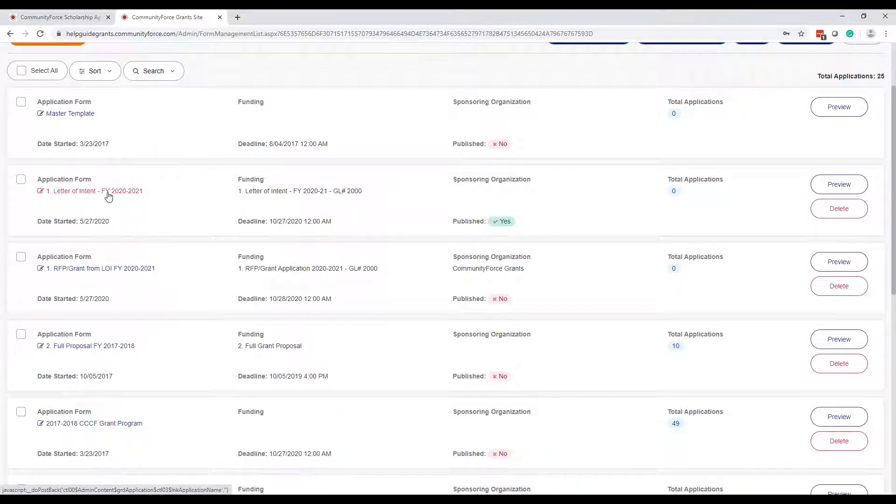
left_click(138, 273)
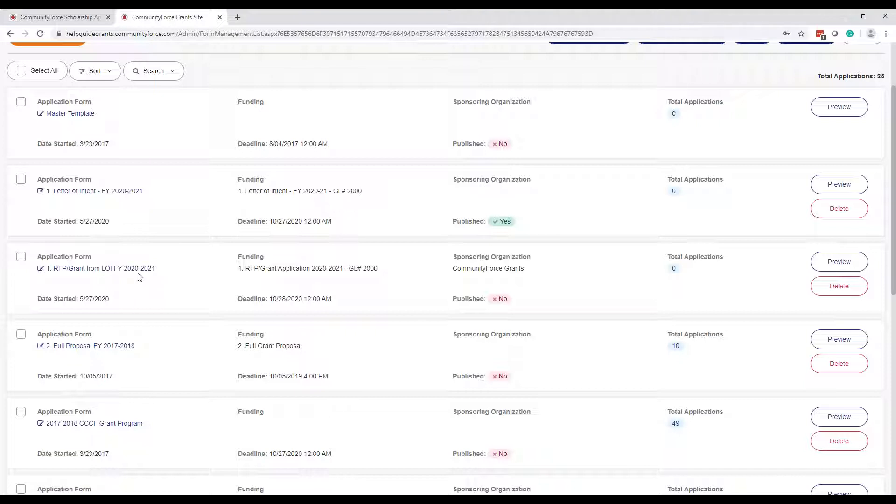
left_click(138, 274)
left_click(147, 275)
left_click(256, 273)
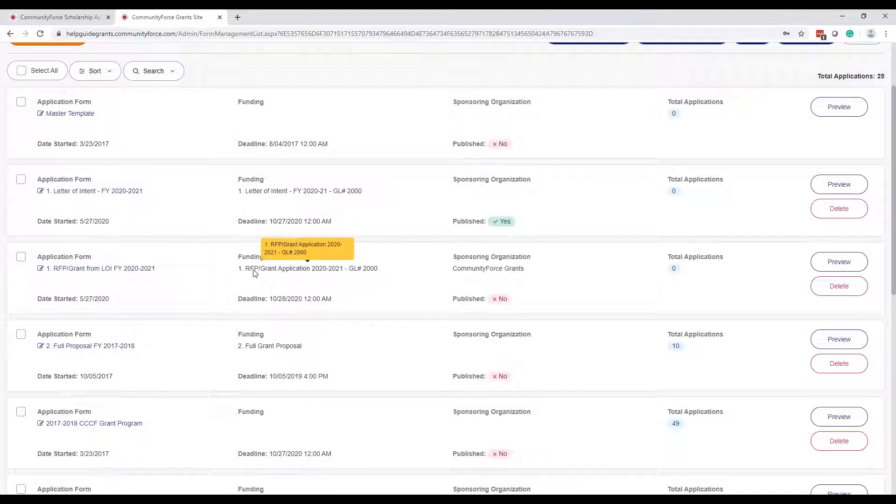
left_click(138, 193)
key("ctrl")
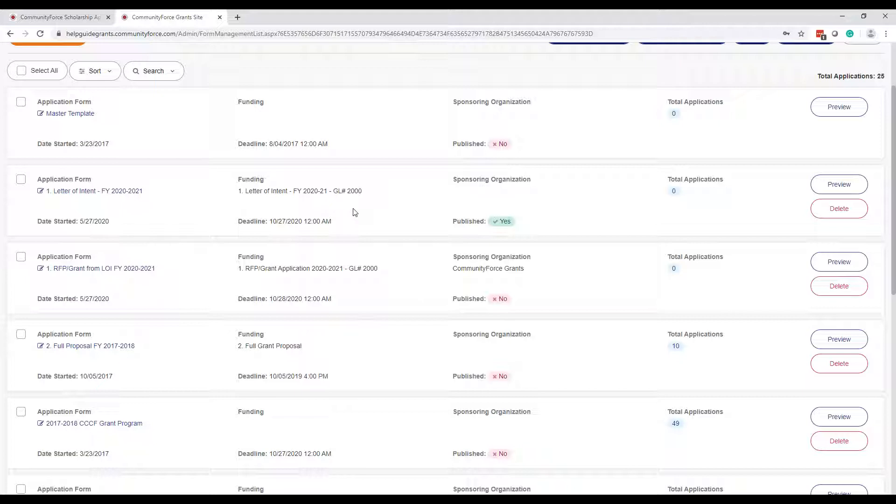
key("ctrl")
scroll(353, 210, "up", 2)
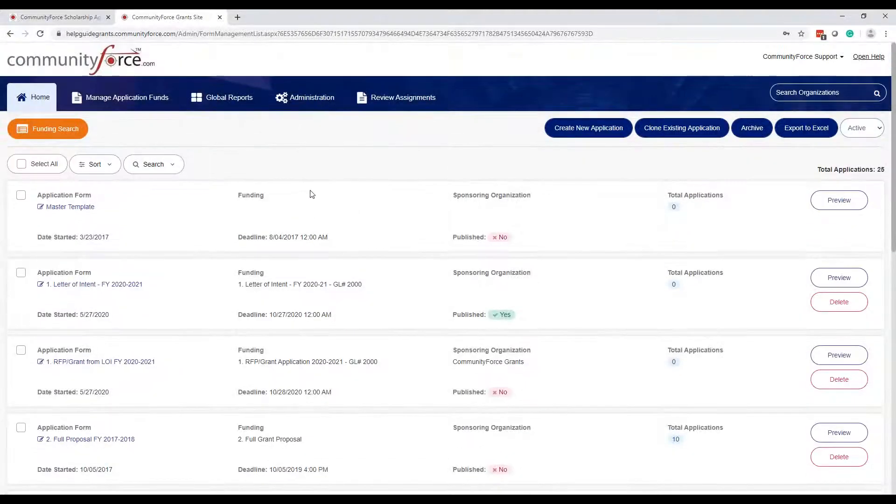
Step: Return to the fund on the scholarship site, save its changes and exit to the funding list
left_click(81, 20)
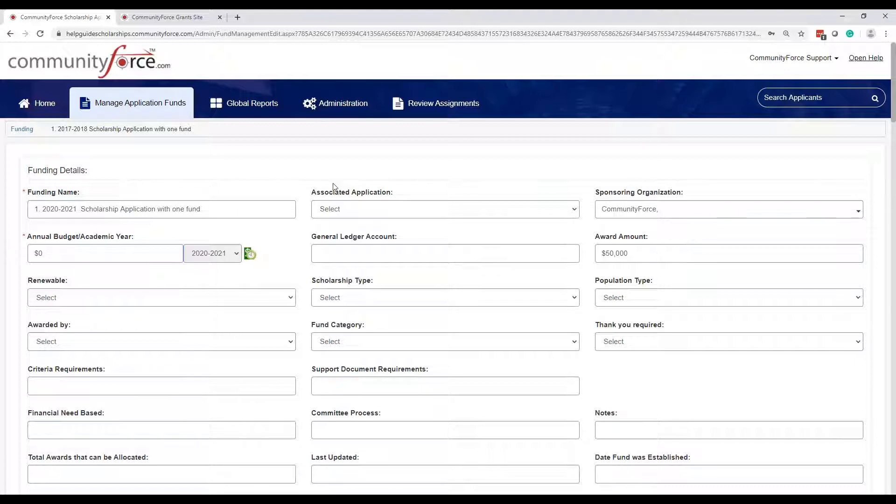
scroll(498, 259, "down", 1)
left_click_drag(893, 123, 894, 467)
left_click(775, 439)
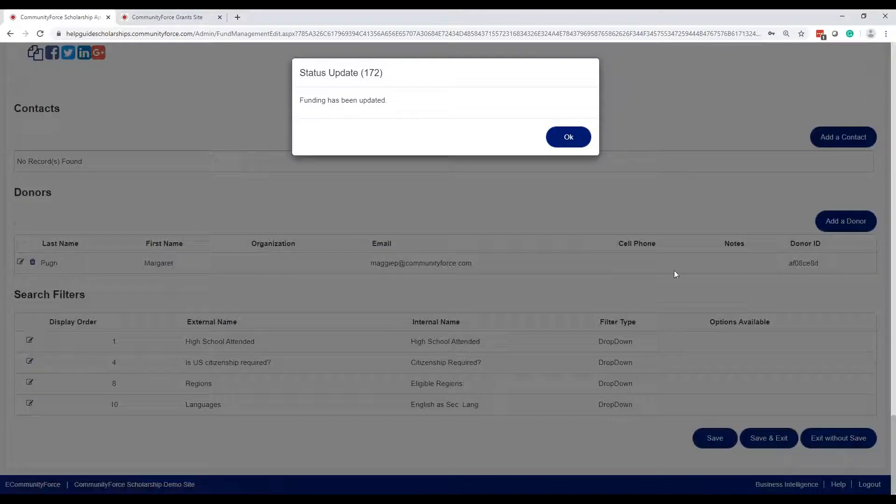
left_click(576, 143)
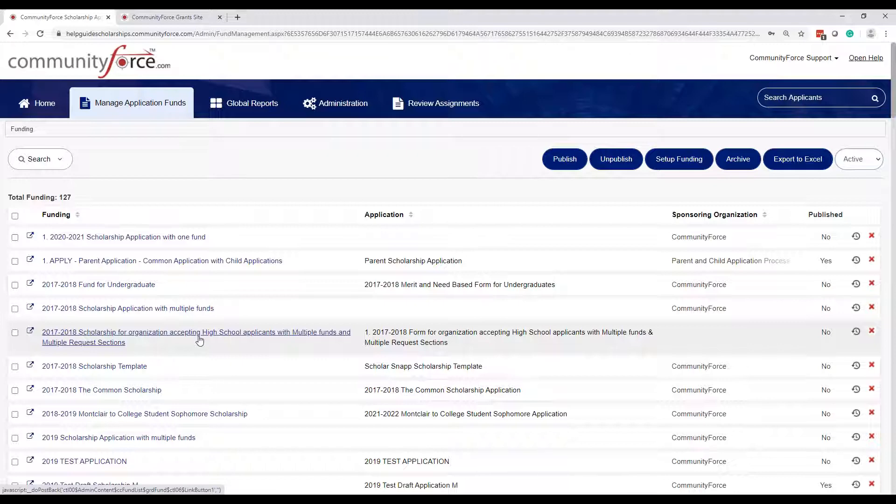
Step: Examine the funding list for funds with and without an associated application
scroll(200, 341, "down", 5)
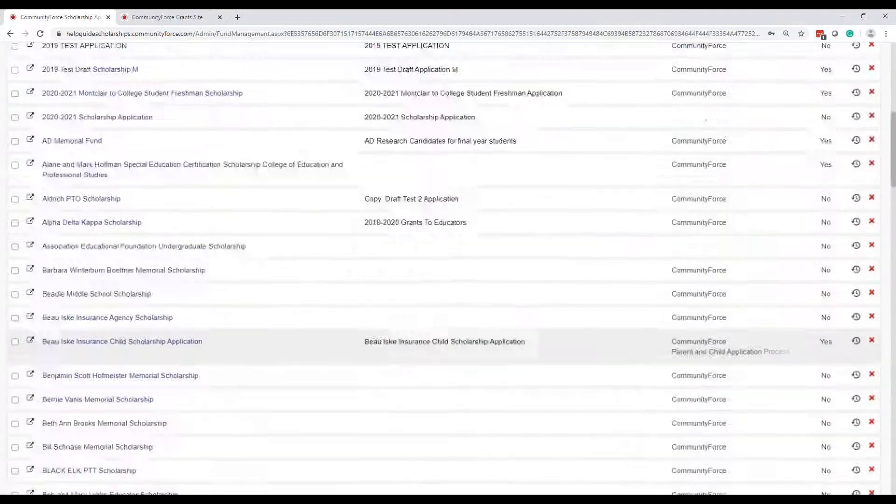
scroll(376, 316, "down", 5)
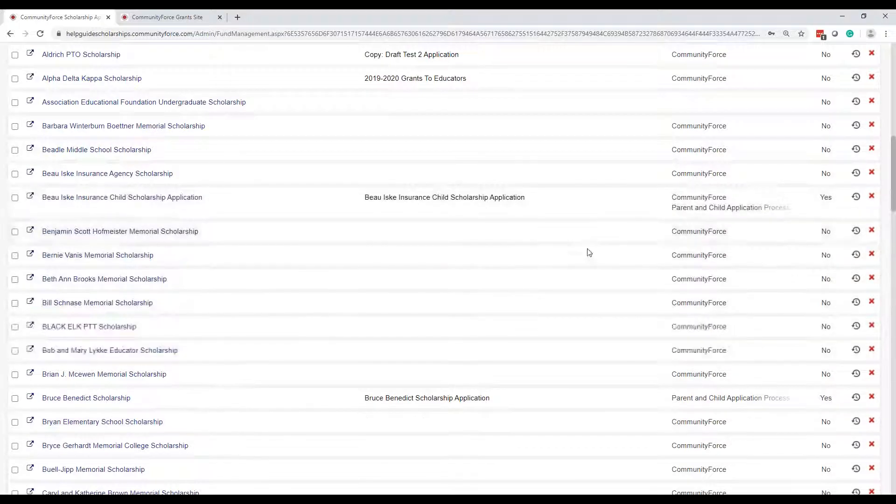
scroll(531, 306, "up", 5)
scroll(528, 312, "up", 4)
key("ctrl")
key("ctrl")
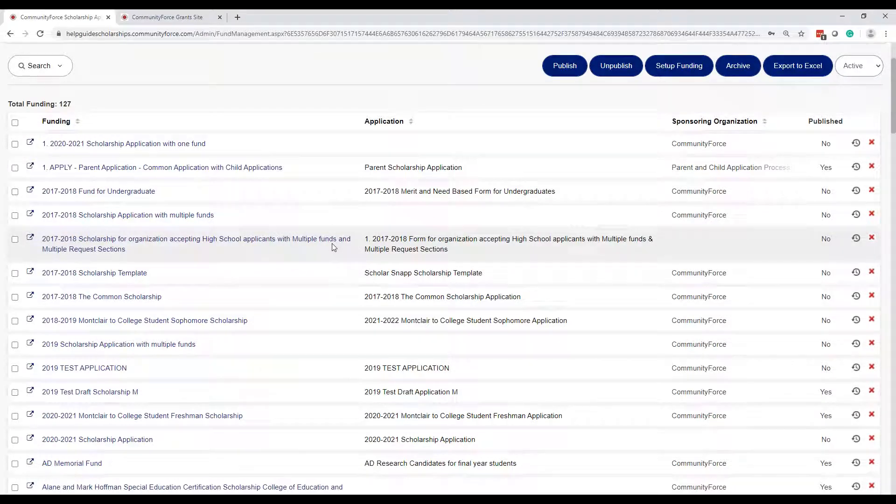
key("ctrl")
key("ctrl")
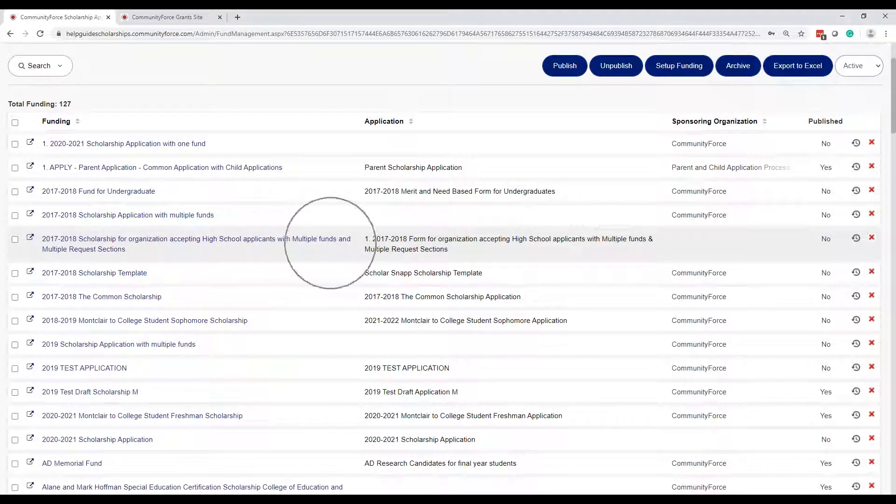
Step: Change the year in the 2017-2018 High School applicants fund's name to 2020-2021 and clear its associated application
left_click(328, 244)
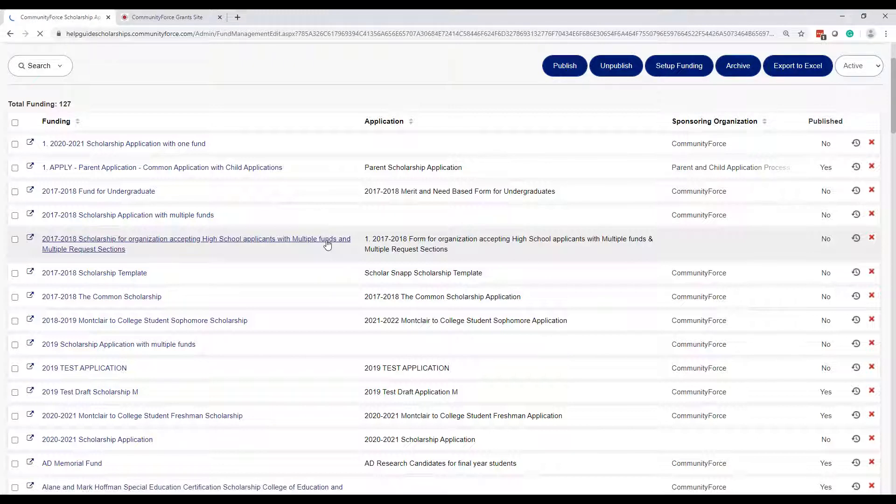
left_click_drag(70, 209, 29, 209)
type("2020-2021 Scholarship for organization accepting High School applicants with M")
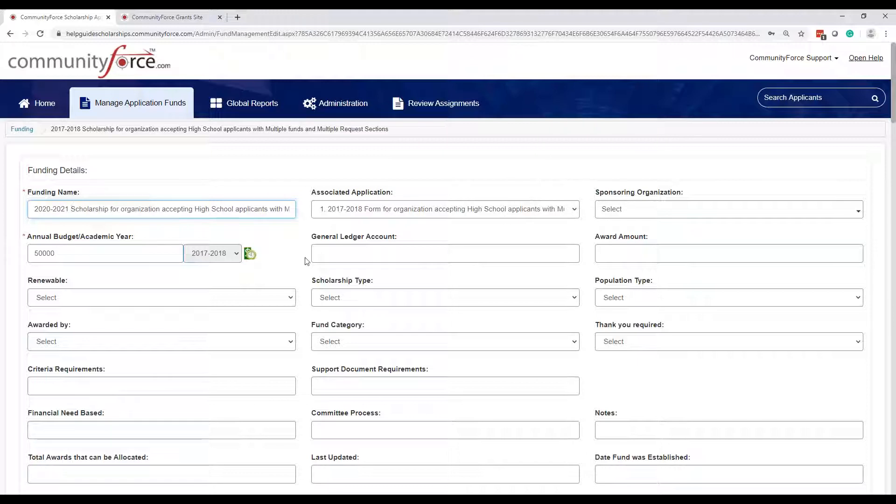
left_click(380, 210)
left_click(365, 226)
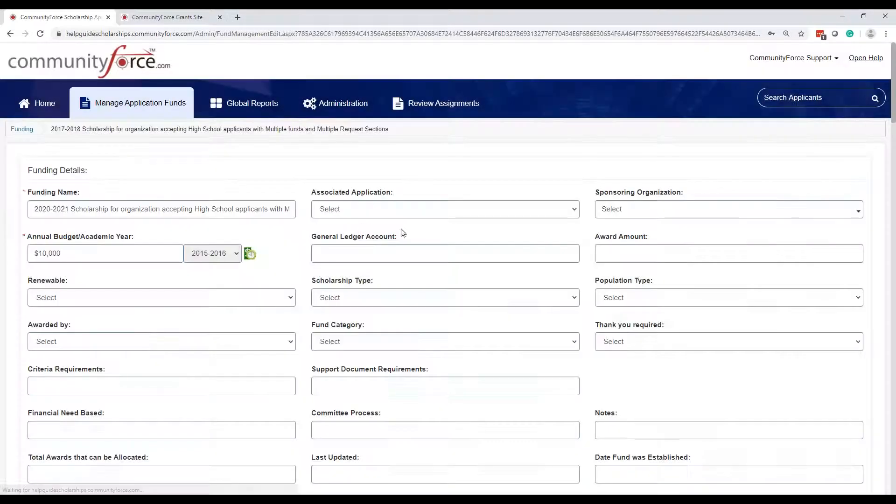
Step: Save the renamed High School applicants fund and exit to the funding list
left_click_drag(895, 79, 895, 450)
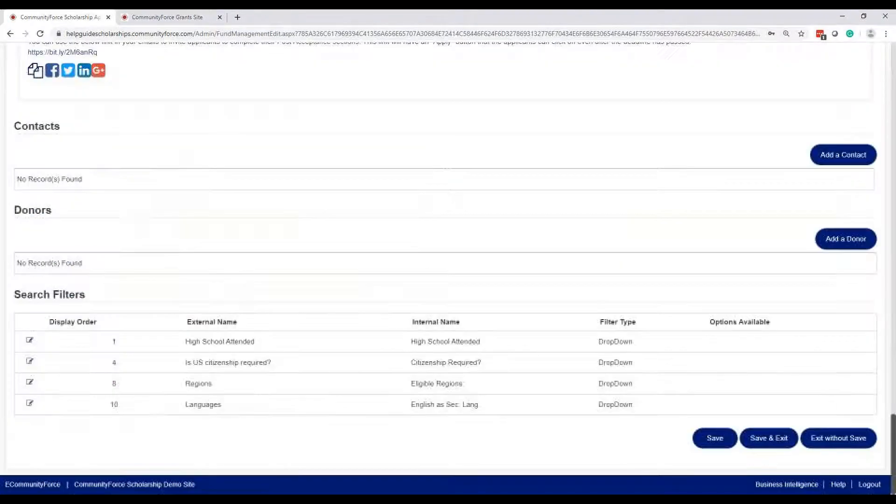
left_click(766, 436)
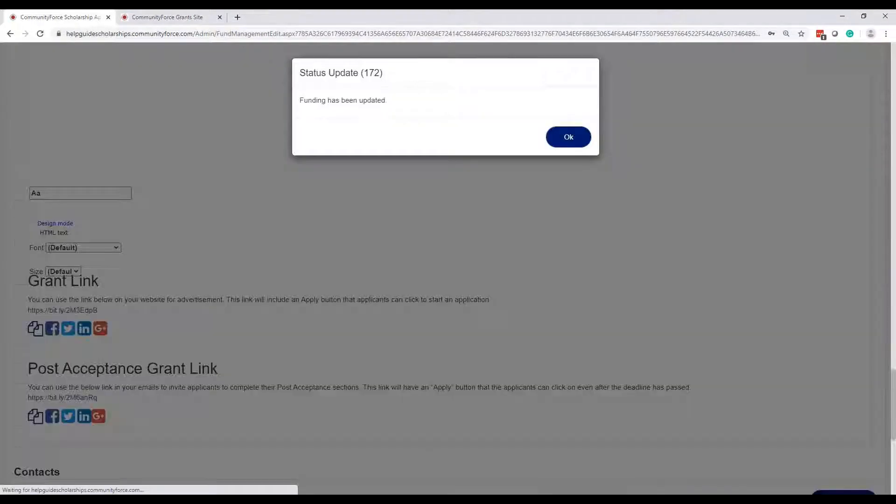
left_click(574, 137)
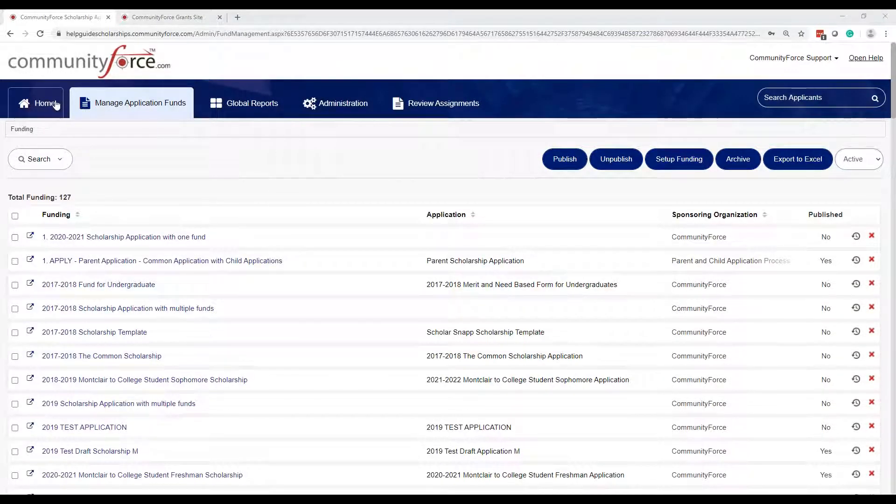
Step: From the application list, start cloning an existing application with "1. 2017-2018 Application Form with one fund" as the template
left_click(56, 105)
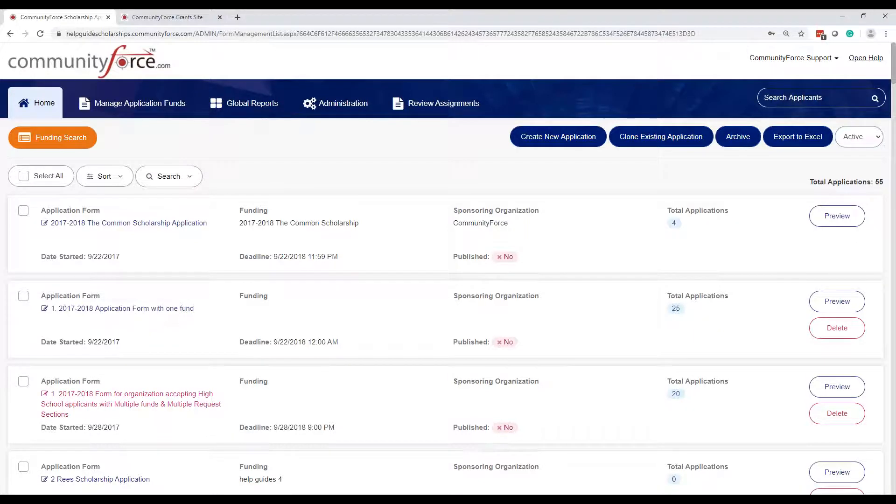
left_click(185, 310)
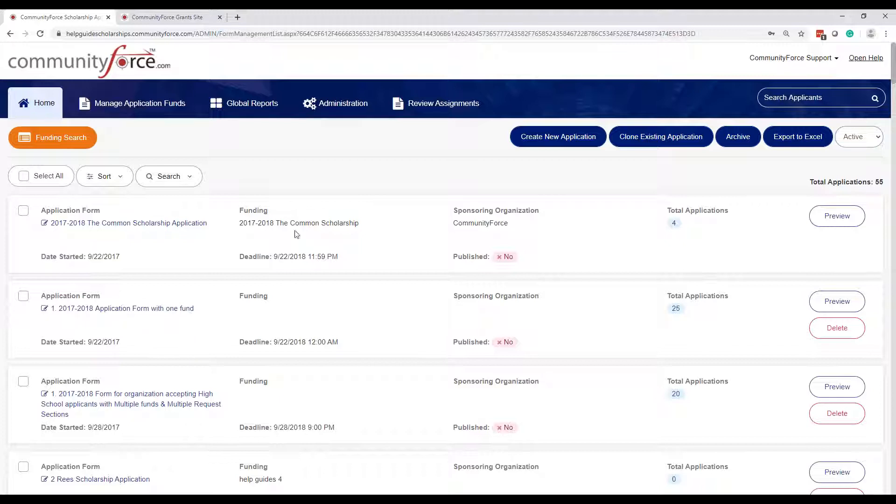
left_click(654, 137)
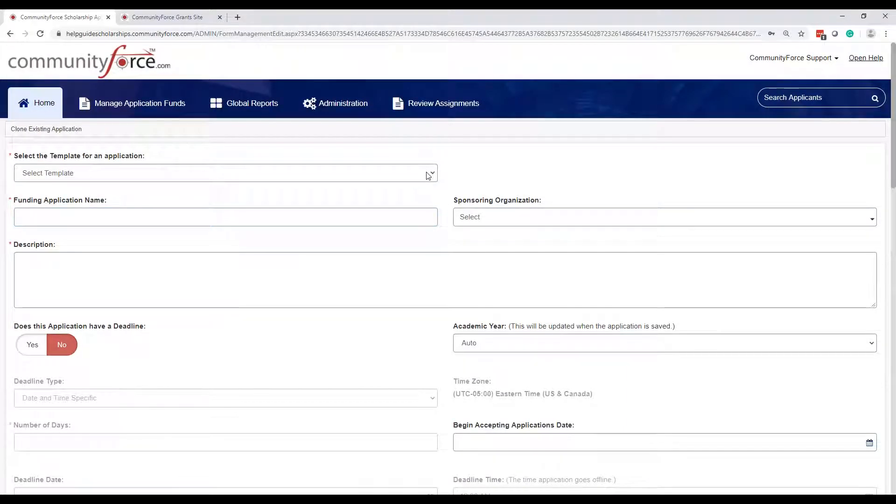
left_click(428, 175)
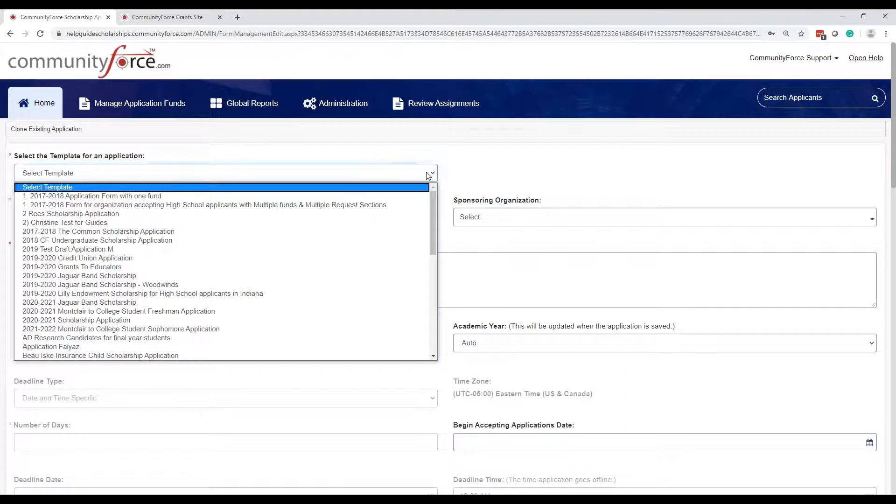
left_click(86, 198)
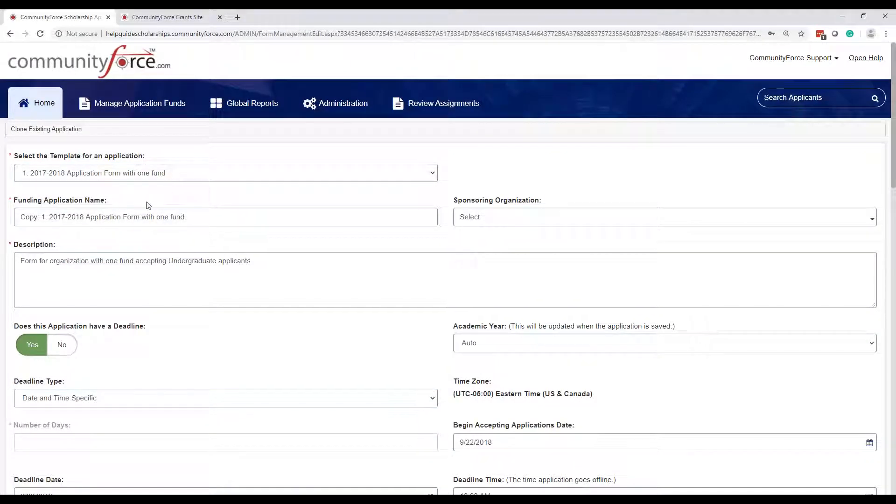
Step: Name the cloned application "1. 2020-2021 Application Form with one fund"
left_click_drag(86, 216, 3, 219)
key("BackSpace")
type("1. 2020")
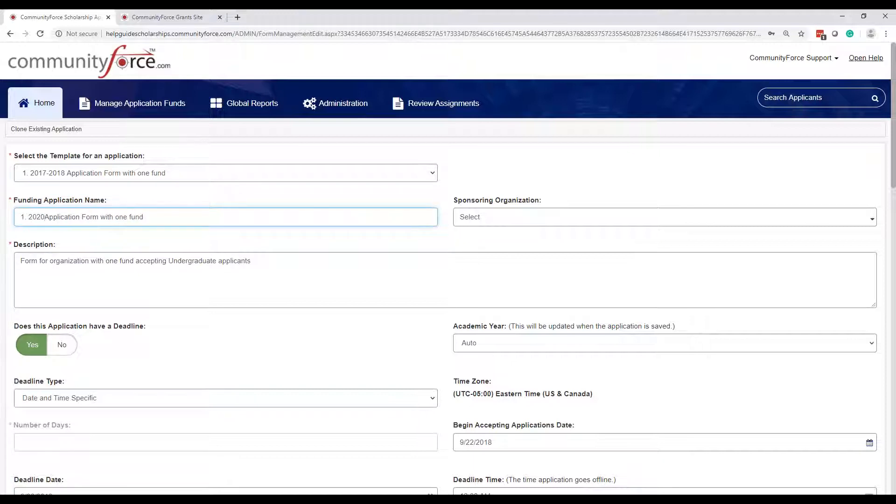
type("-2")
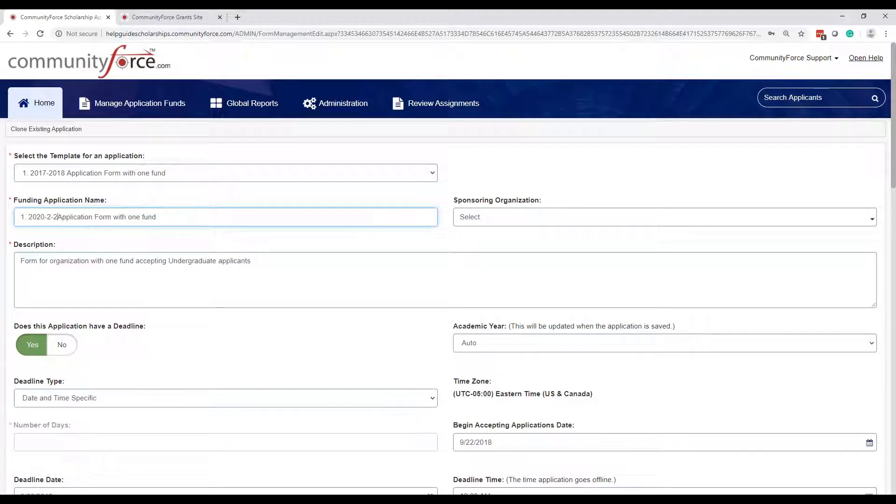
type("021")
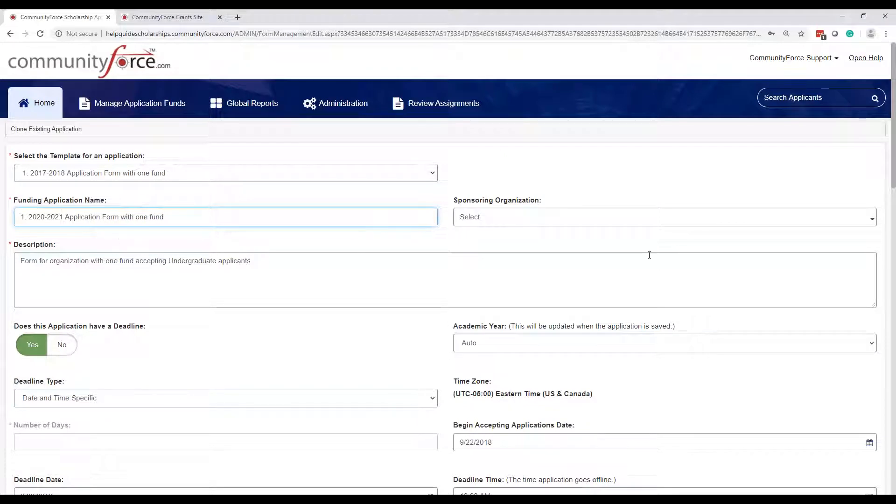
Step: Set the cloned application's sponsoring organization to CommunityForce
left_click(635, 217)
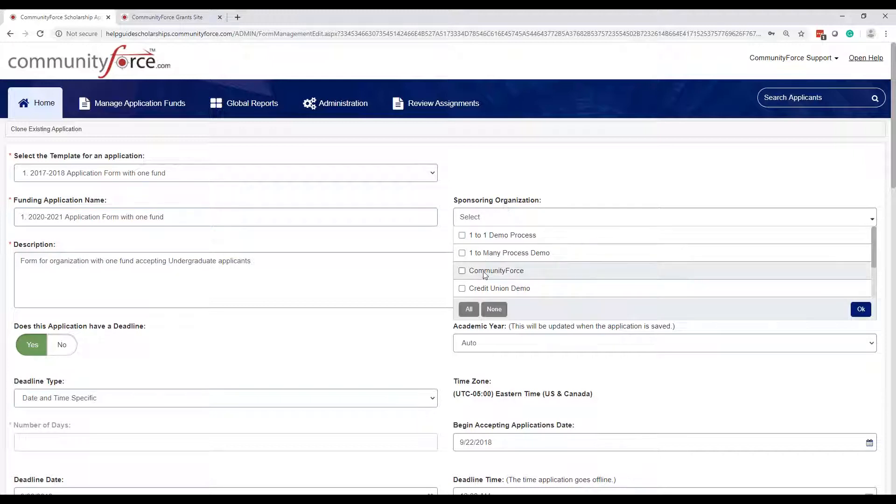
left_click(463, 272)
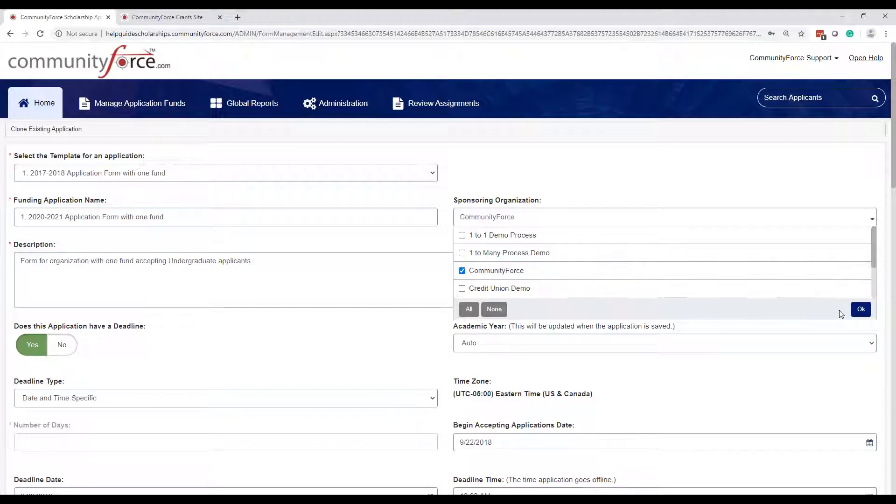
left_click(862, 310)
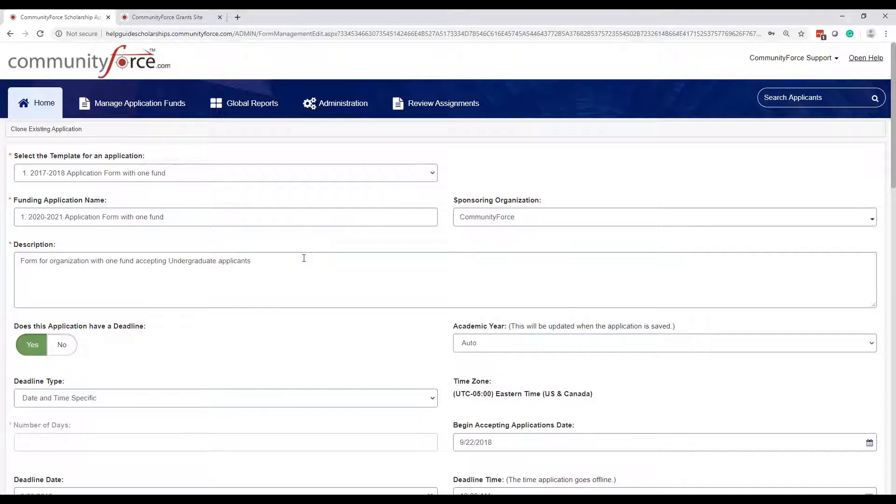
Step: Set the date to begin accepting applications to 05/27/2020 and the deadline date to 09/22/2020
scroll(303, 258, "down", 8)
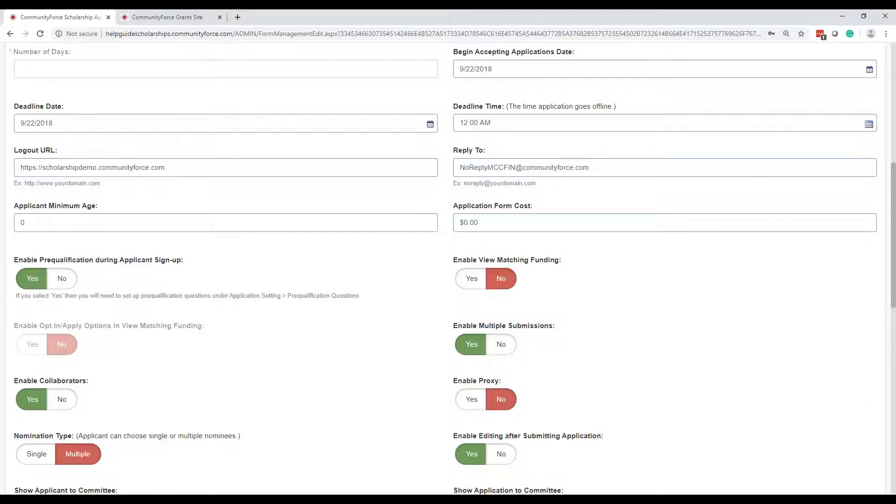
scroll(313, 278, "down", 2)
scroll(314, 278, "up", 1)
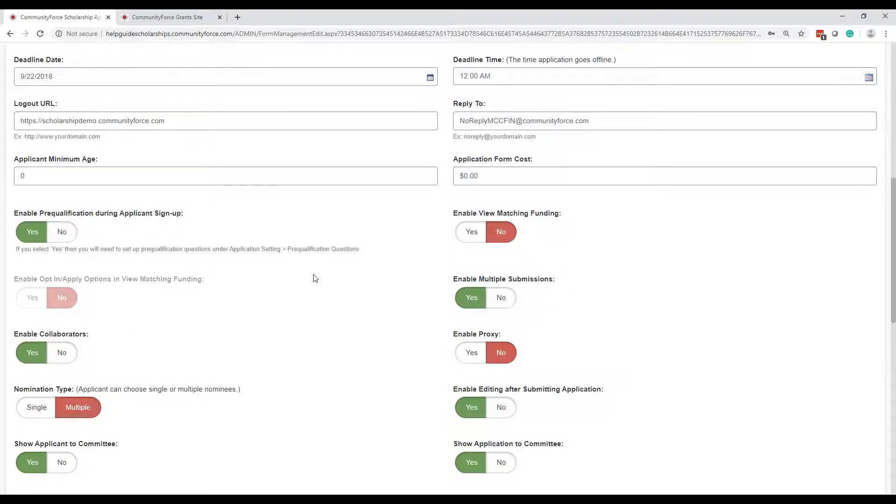
scroll(341, 319, "up", 5)
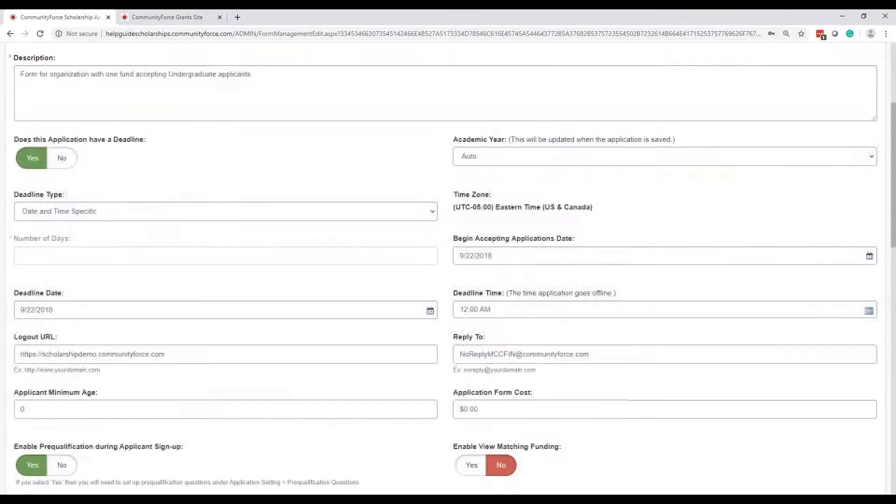
left_click(521, 256)
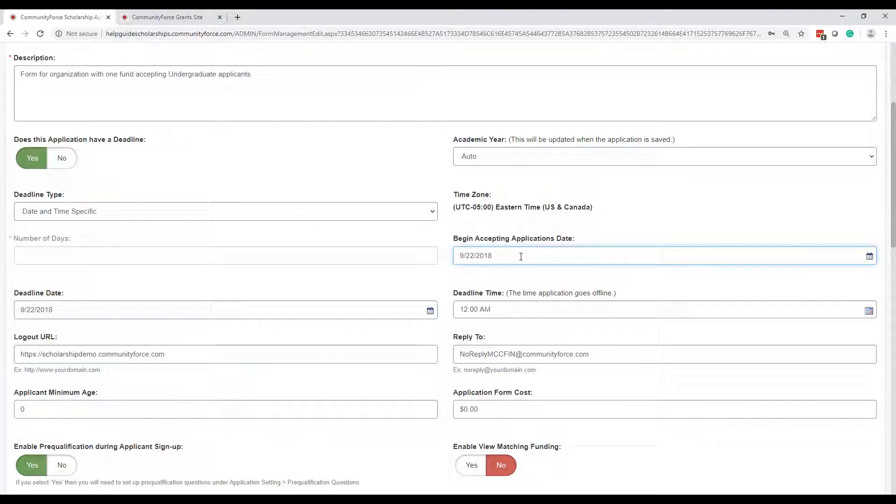
left_click_drag(515, 258, 456, 251)
type("05/27/2020")
triple_click(287, 312)
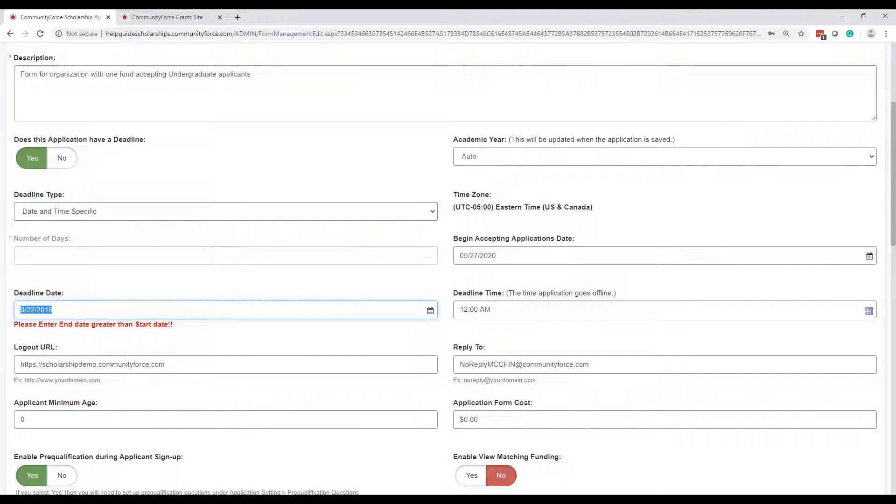
type("09/22/2020")
Step: Review the cloned application's remaining settings, from prequalification to publishing, and the instructions for the applicant dashboard
scroll(452, 333, "down", 2)
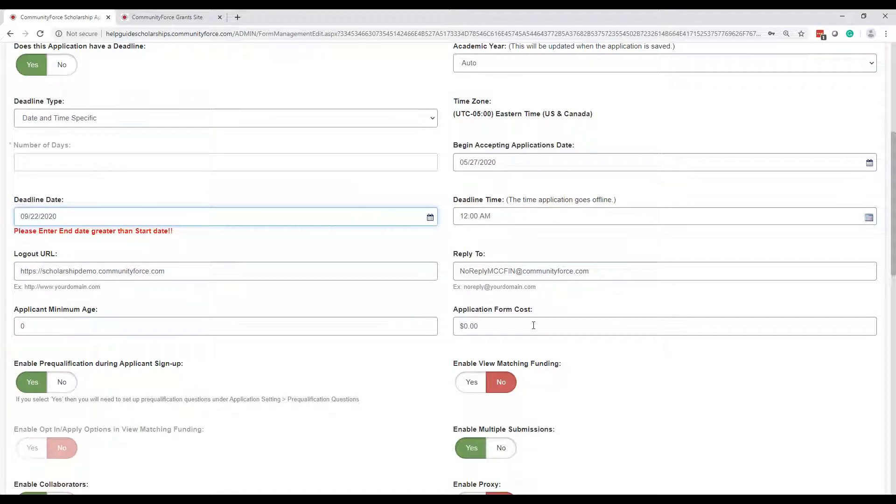
scroll(534, 326, "down", 2)
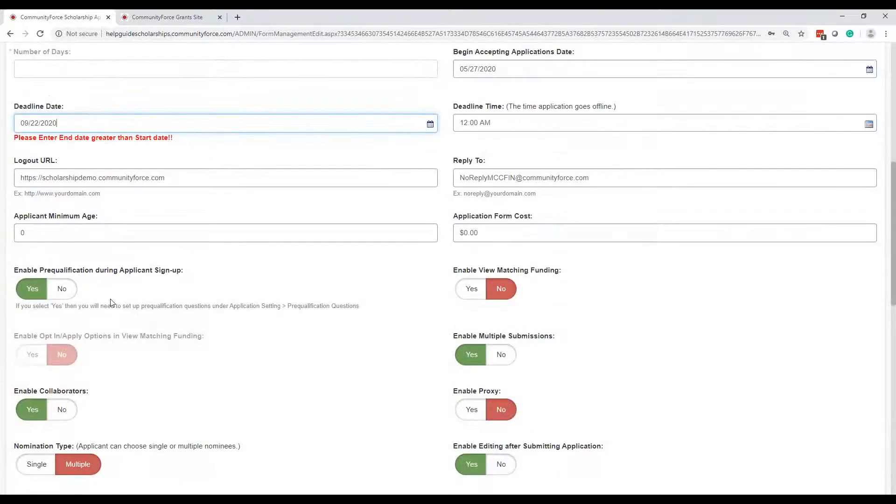
scroll(597, 336, "down", 1)
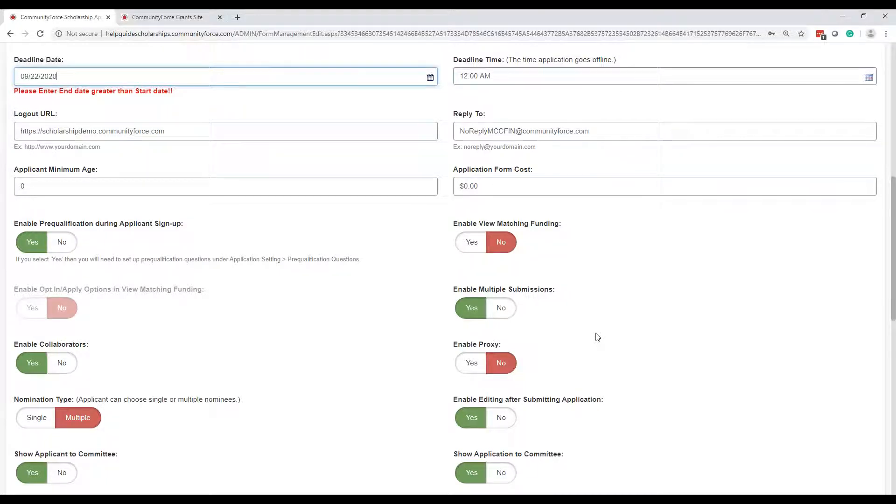
scroll(597, 337, "down", 5)
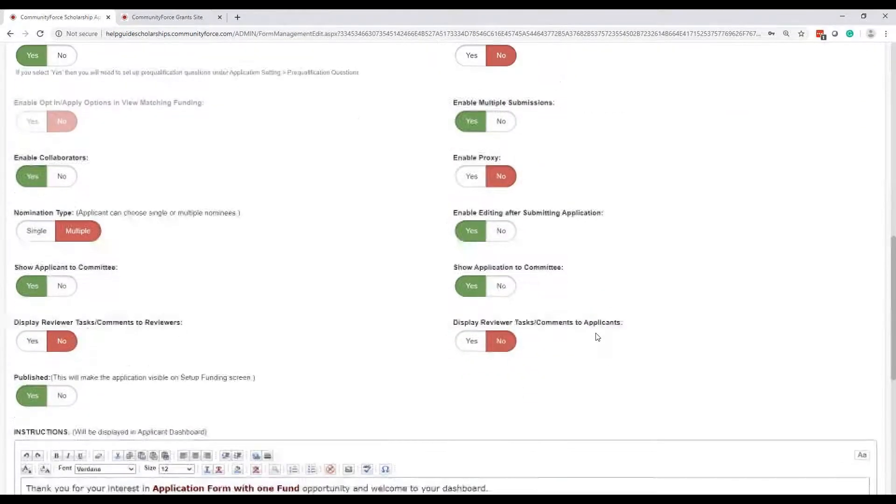
scroll(596, 337, "down", 1)
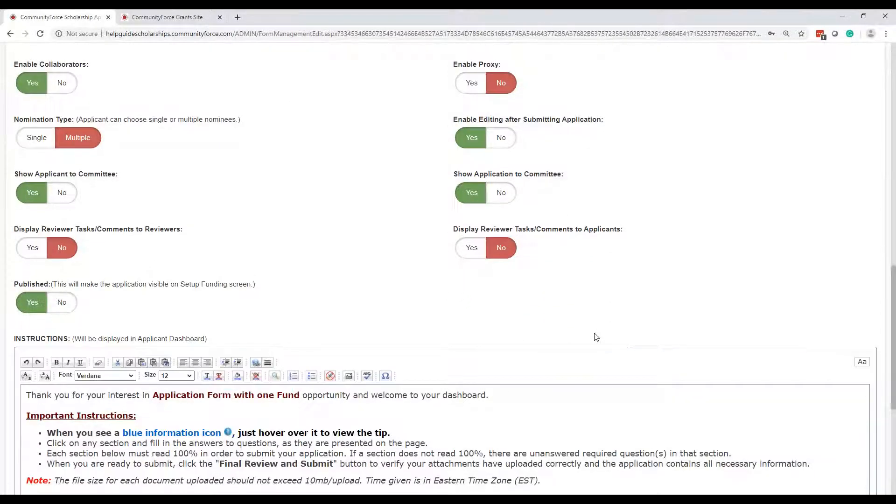
scroll(597, 336, "down", 3)
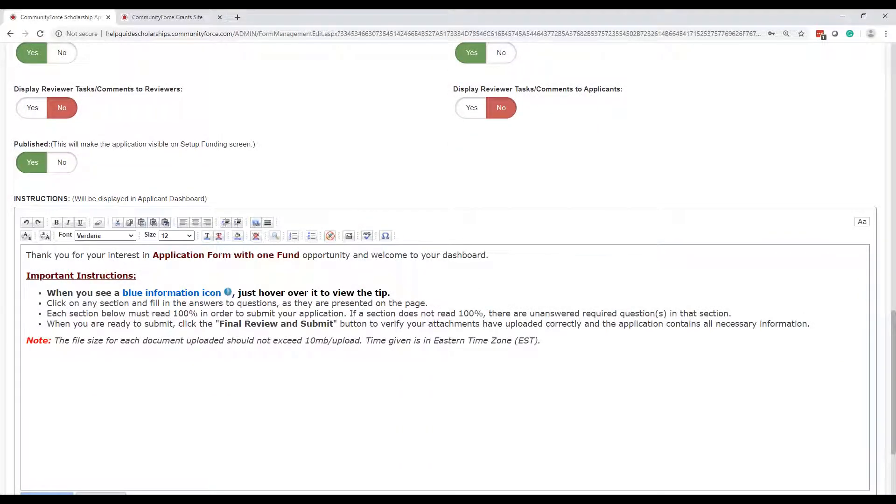
left_click_drag(544, 341, 19, 275)
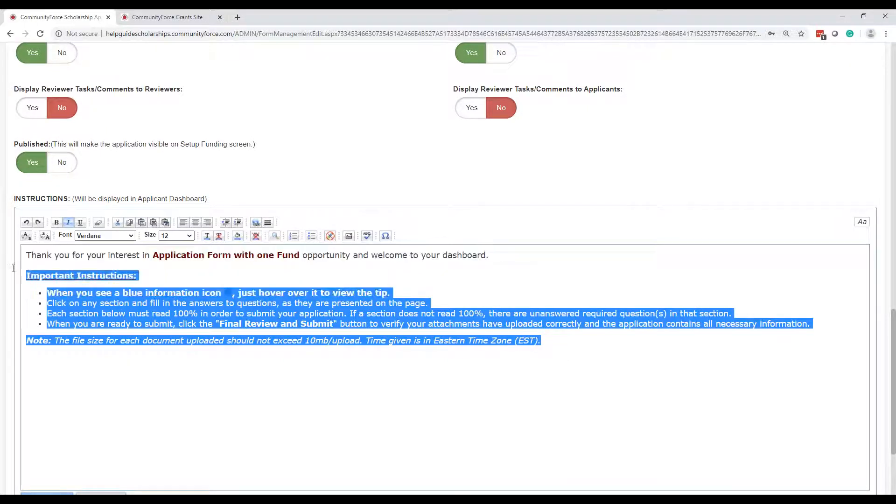
left_click(372, 387)
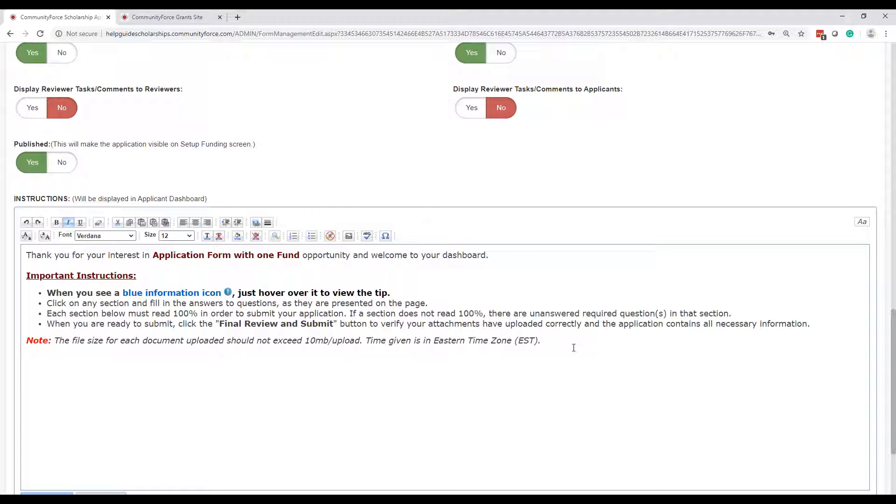
scroll(573, 348, "down", 3)
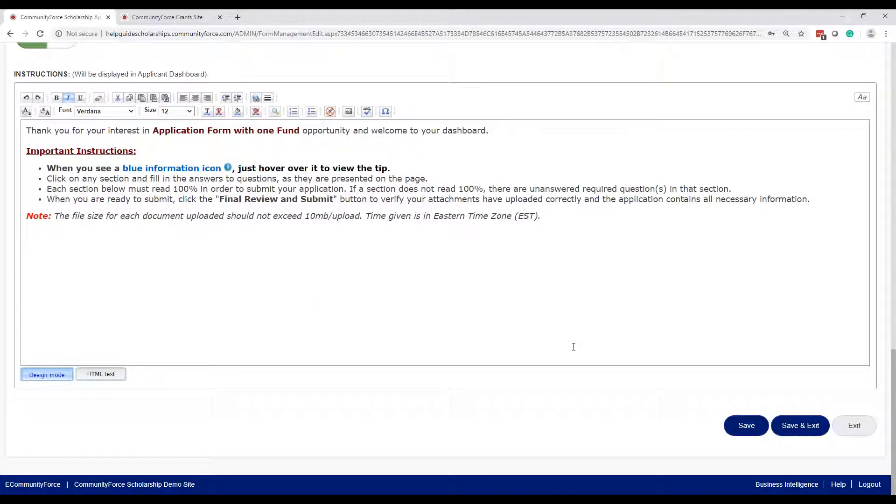
Step: Save and exit the cloned application, choosing "1. 2020-2021 Scholarship Application with one fund" as its associated fund
left_click(795, 428)
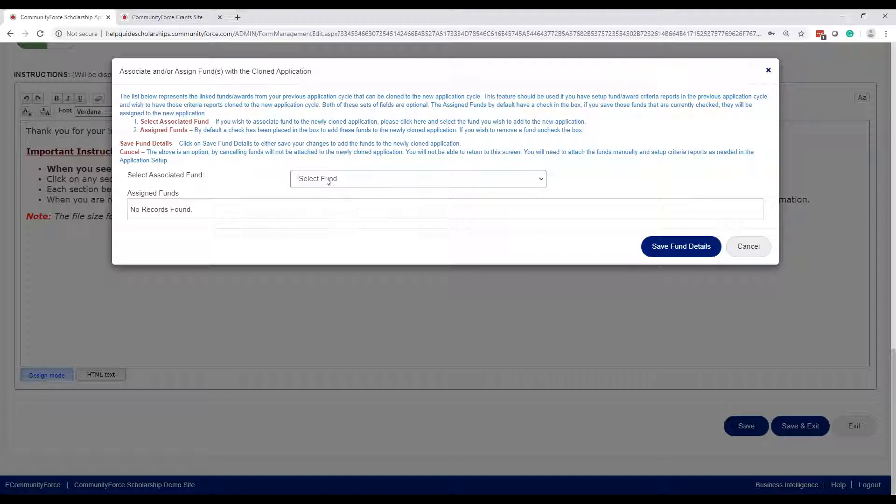
left_click(193, 180)
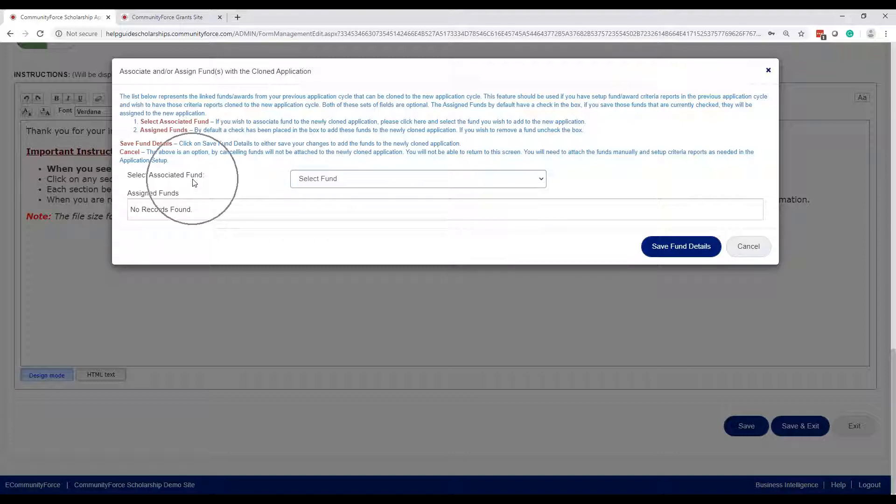
left_click(335, 182)
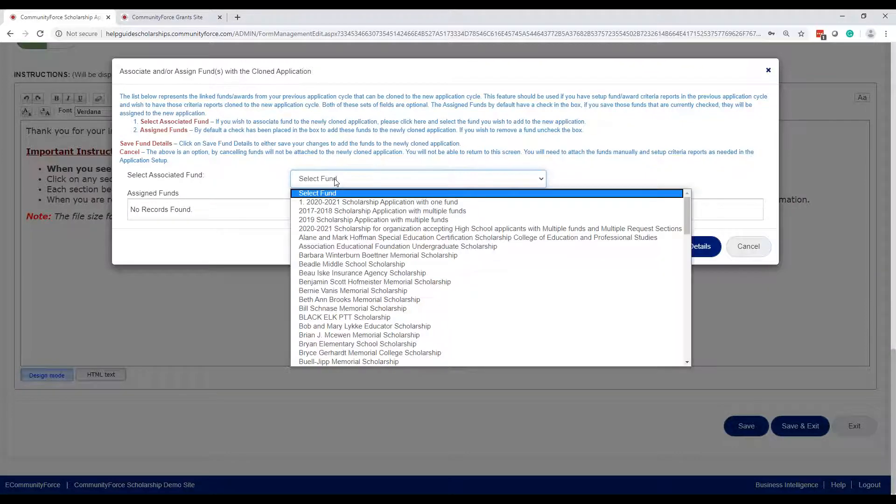
left_click(332, 203)
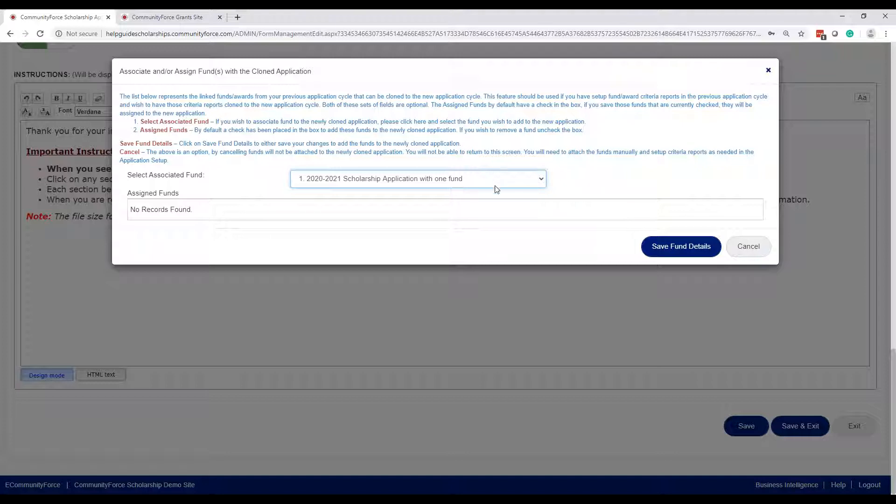
Step: Save the fund association for the cloned one-fund application and check its entry in the application list
left_click(680, 252)
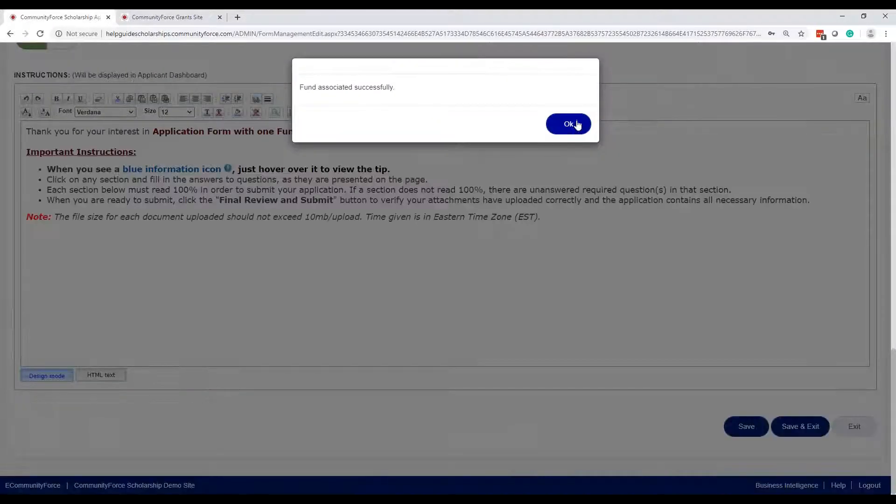
left_click(576, 124)
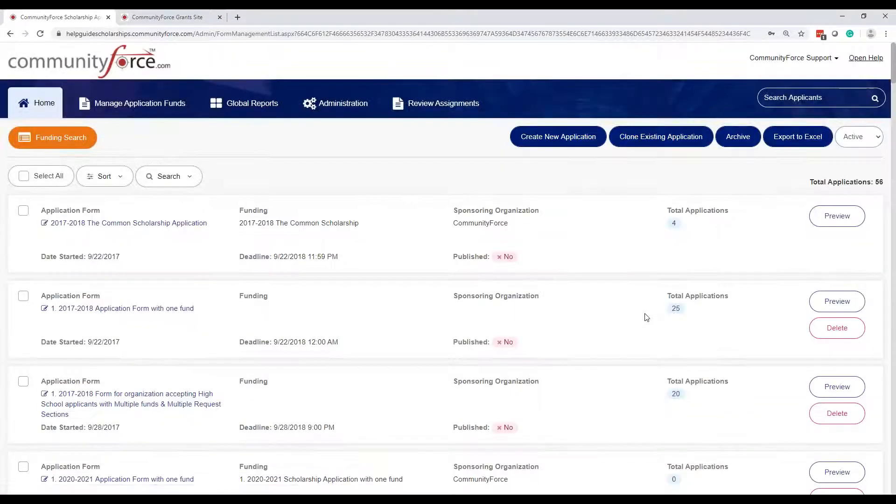
scroll(285, 330, "down", 1)
scroll(285, 330, "down", 1)
left_click(172, 392)
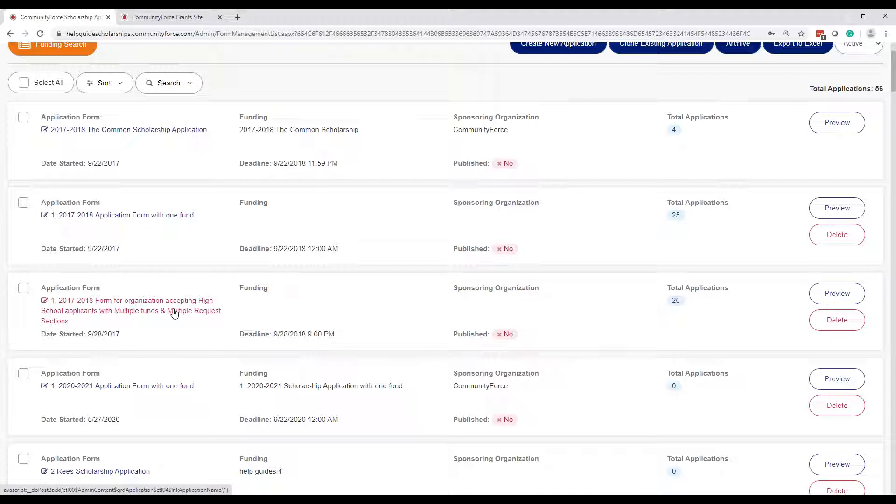
scroll(649, 145, "up", 2)
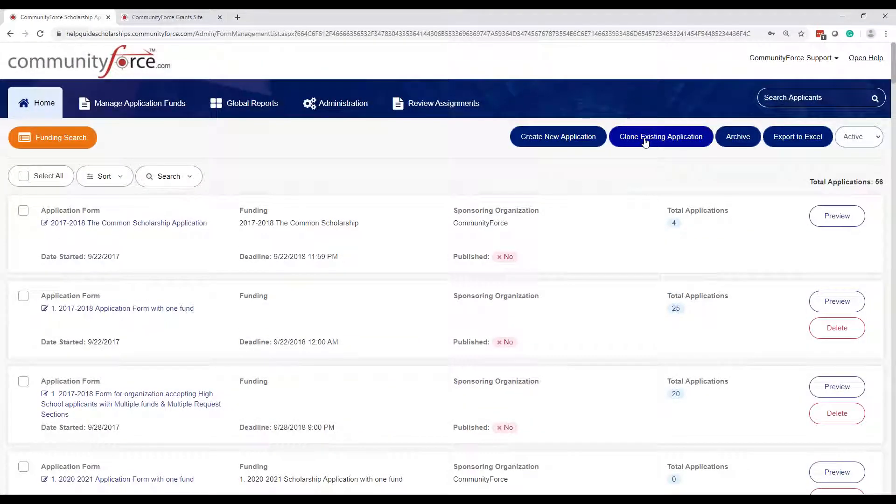
Step: Start cloning an application from the template "1. 2017-2018 Form for organization accepting High School applicants with Multiple funds & Multiple Request Sections"
left_click(646, 140)
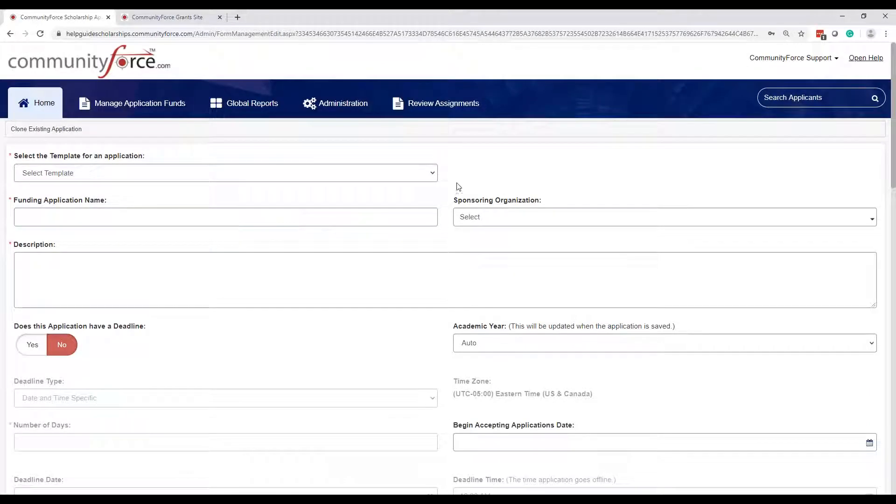
left_click(431, 174)
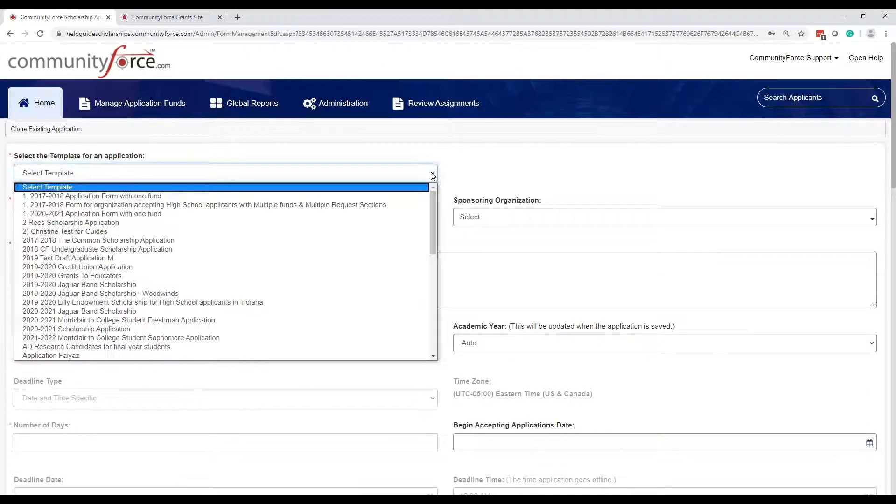
left_click(160, 206)
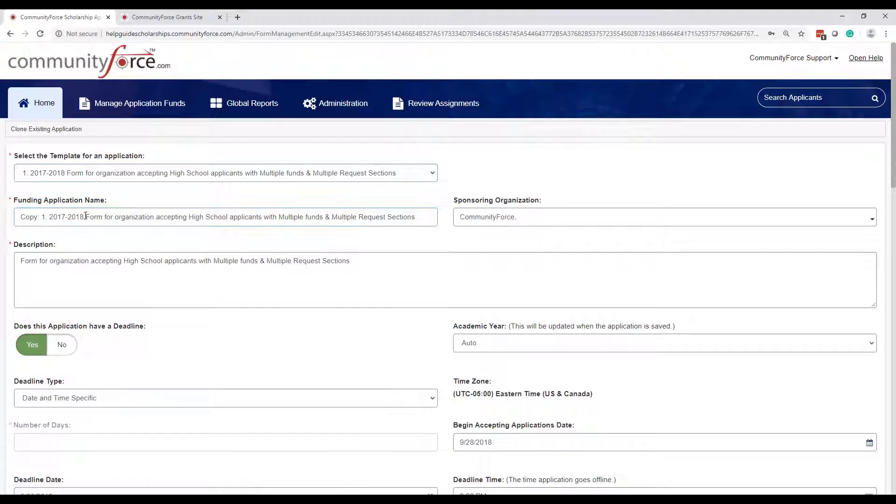
Step: Name the clone "2020-2021 Form for organization accepting High School applicants with Multiple funds & Multiple Request Sections"
left_click_drag(84, 218, 5, 221)
type("2020-2020")
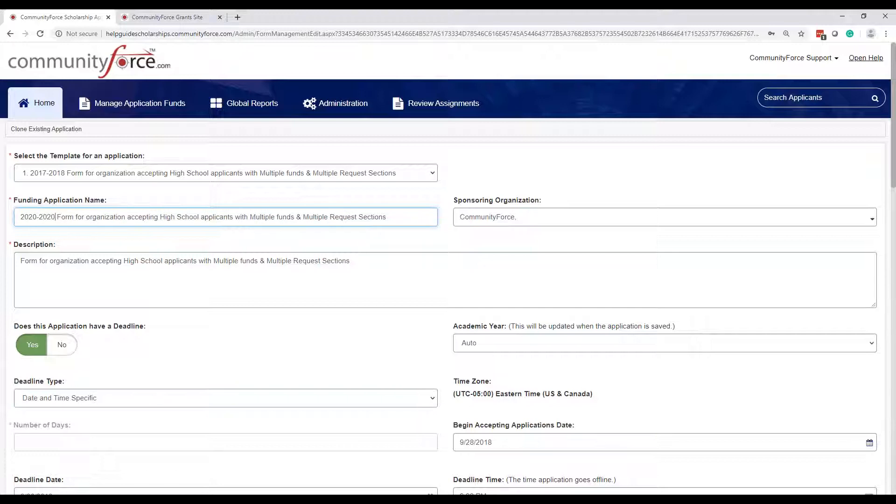
key("BackSpace")
type("1")
left_click(402, 290)
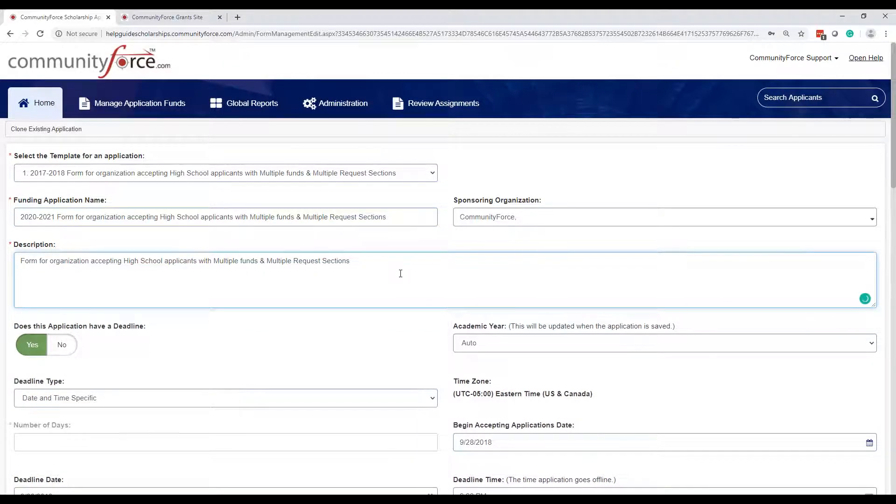
Step: Set the clone's date to begin accepting applications to 05/27/2020 and its deadline date to 9/28/2020
scroll(402, 274, "down", 1)
scroll(490, 344, "down", 2)
left_click_drag(494, 349, 460, 349)
type("05")
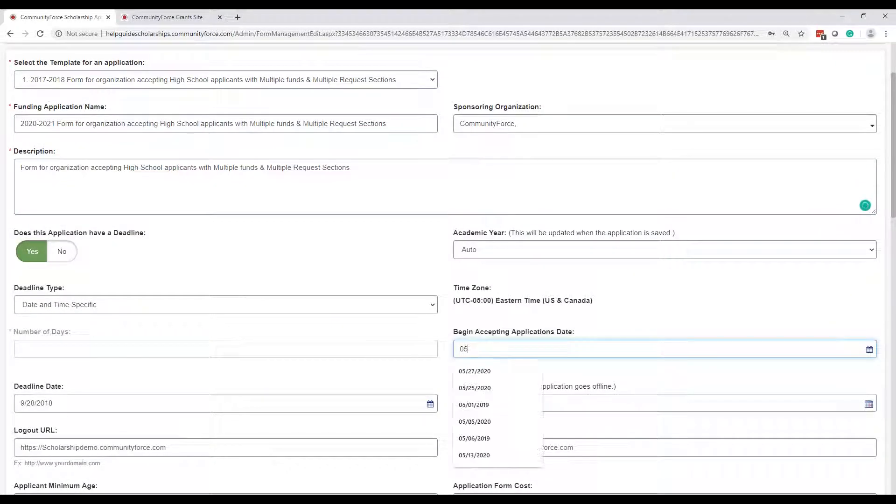
type("/27/2020")
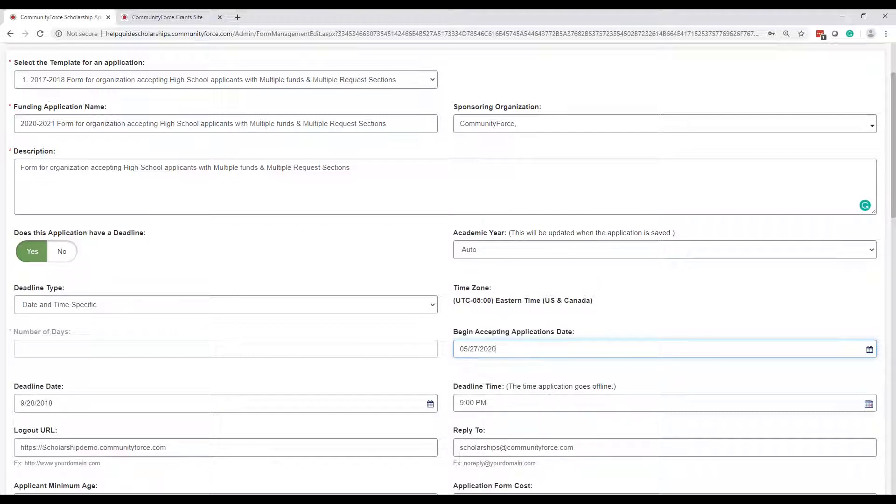
left_click(59, 404)
key("BackSpace")
key("BackSpace")
type("20")
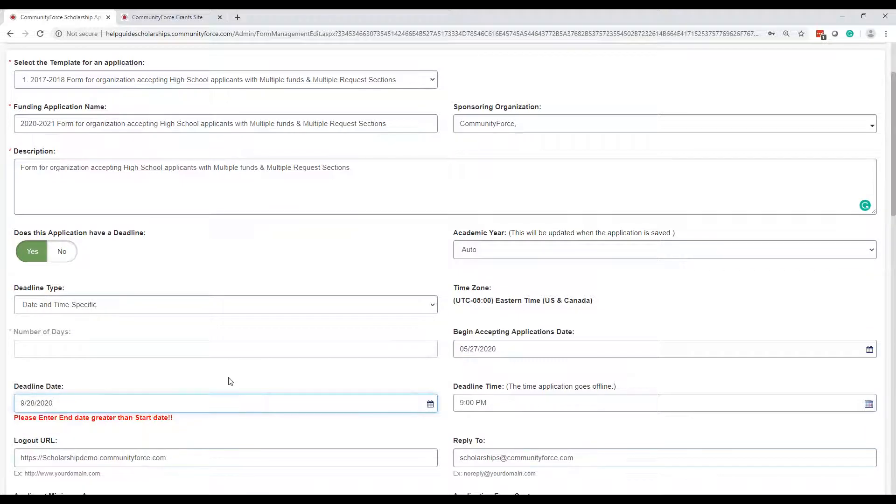
Step: Save and exit the cloned application, keeping all of its assigned funds selected
scroll(422, 363, "down", 8)
scroll(424, 363, "down", 10)
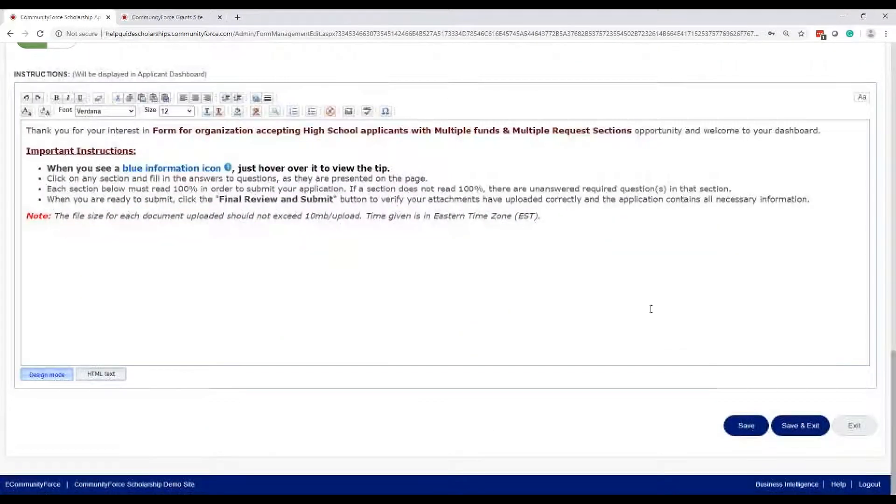
left_click(801, 432)
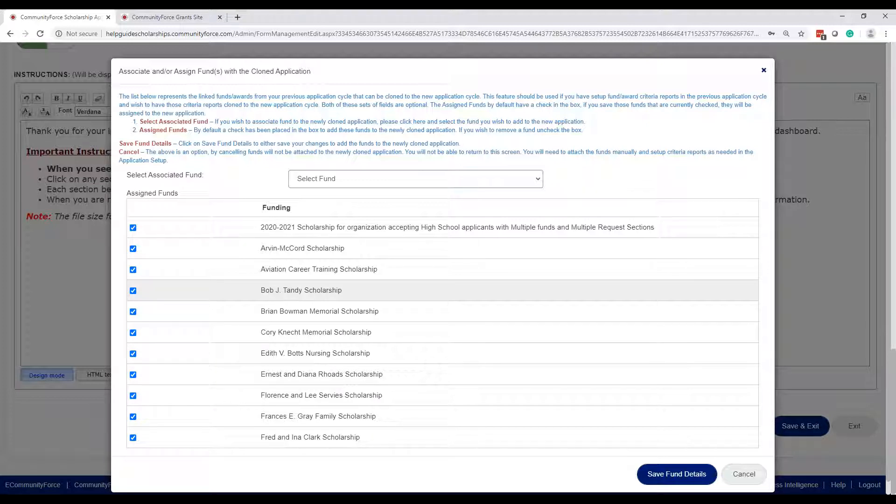
left_click(133, 291)
left_click(133, 291)
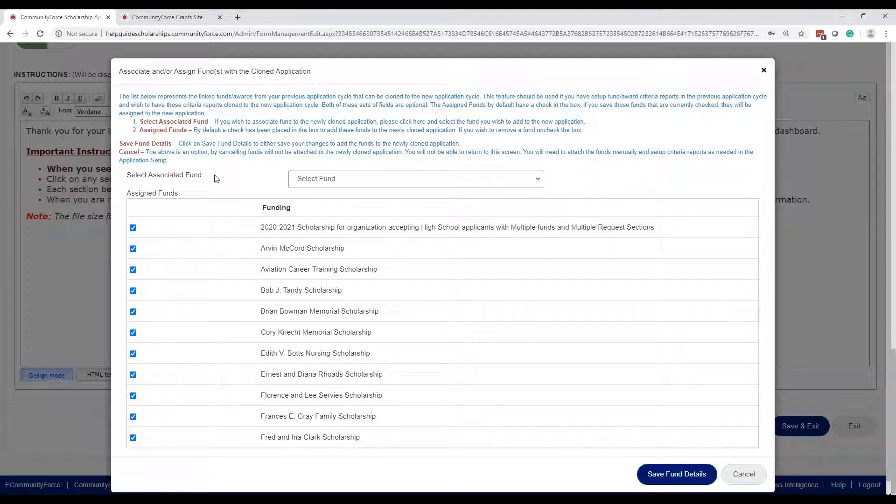
Step: Associate the fund "2020-2021 Scholarship for organization accepting High School applicants with Multiple funds and Multiple Request Sections" and save the fund details
left_click(365, 186)
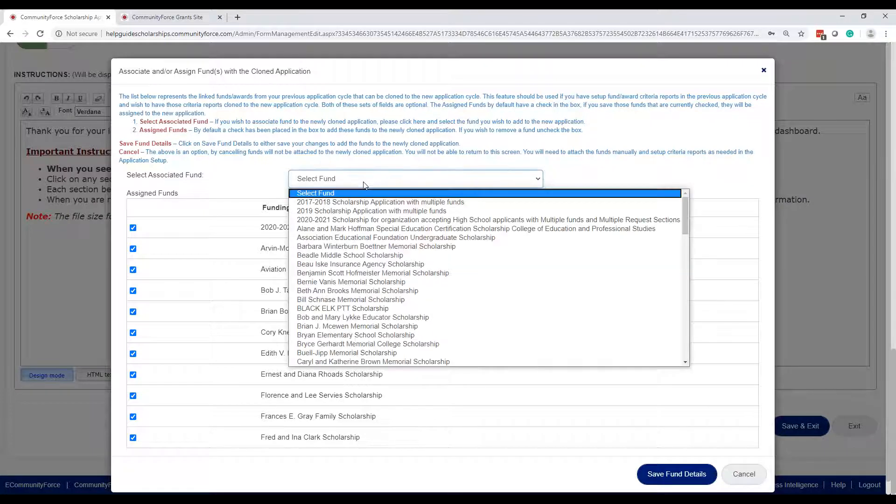
left_click(342, 220)
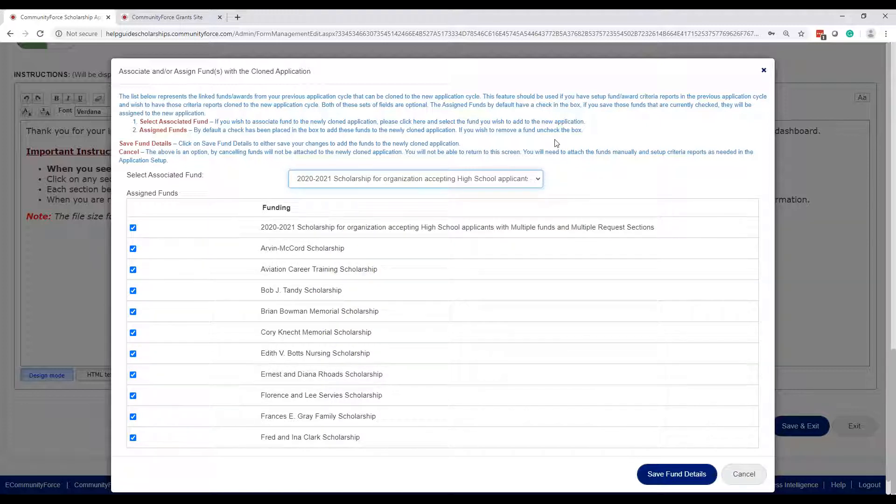
left_click(668, 475)
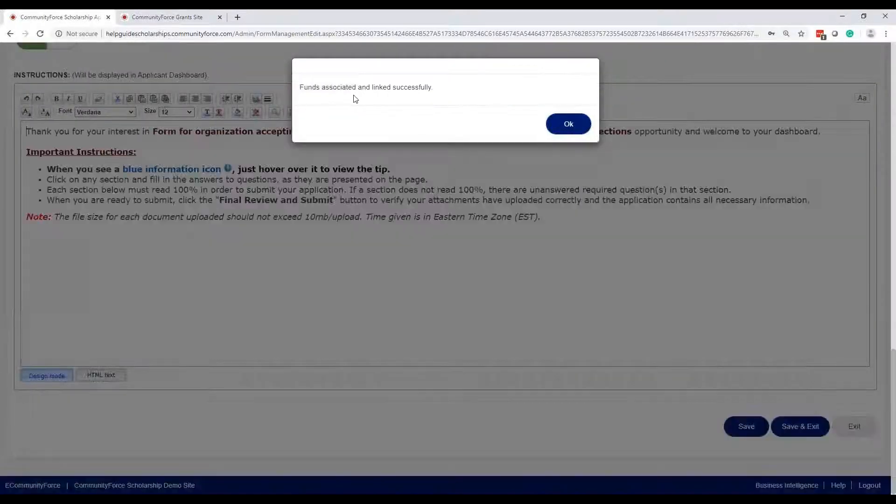
left_click(569, 125)
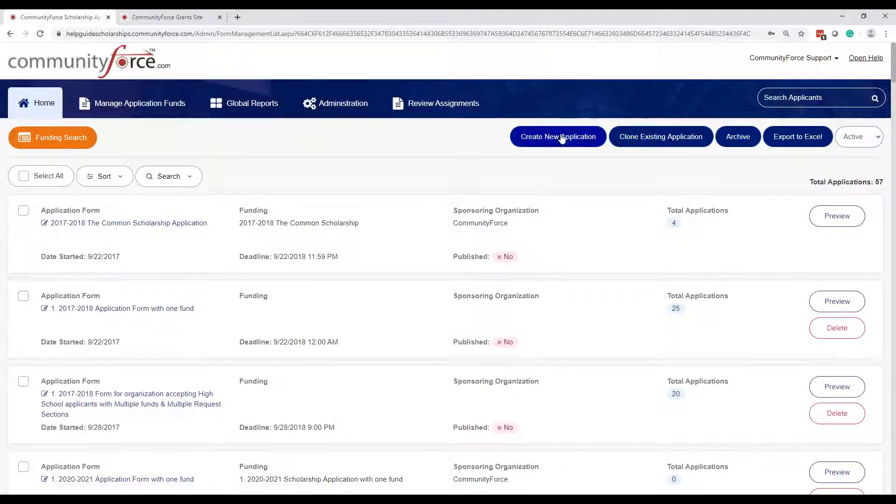
Step: Look through the list of active applications for the newly cloned 2020-2021 multiple-fund form
scroll(170, 318, "down", 2)
scroll(168, 355, "down", 1)
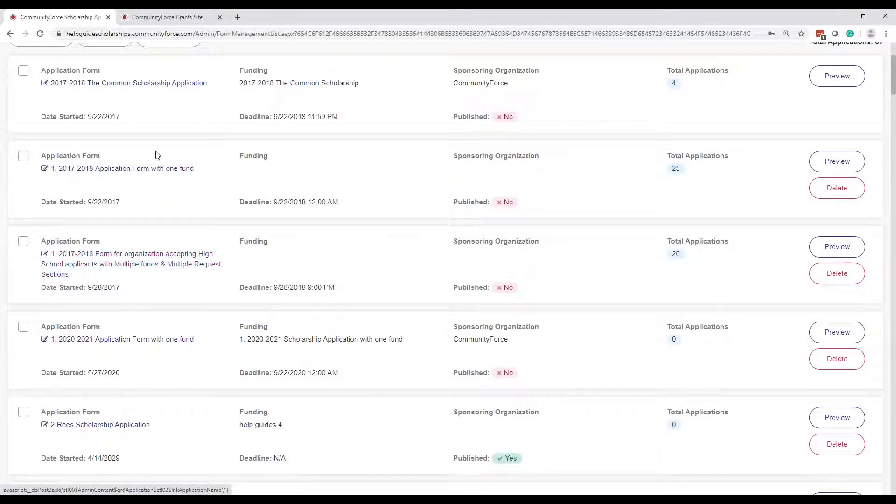
scroll(154, 317, "down", 1)
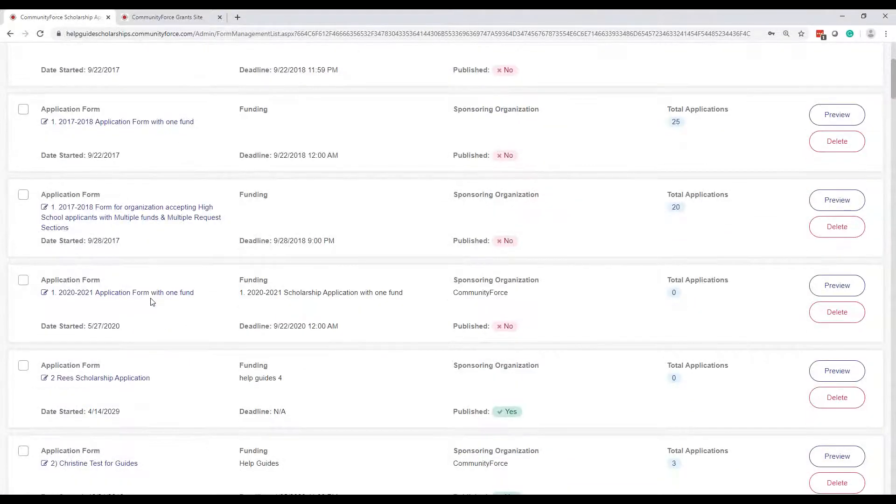
scroll(153, 299, "down", 3)
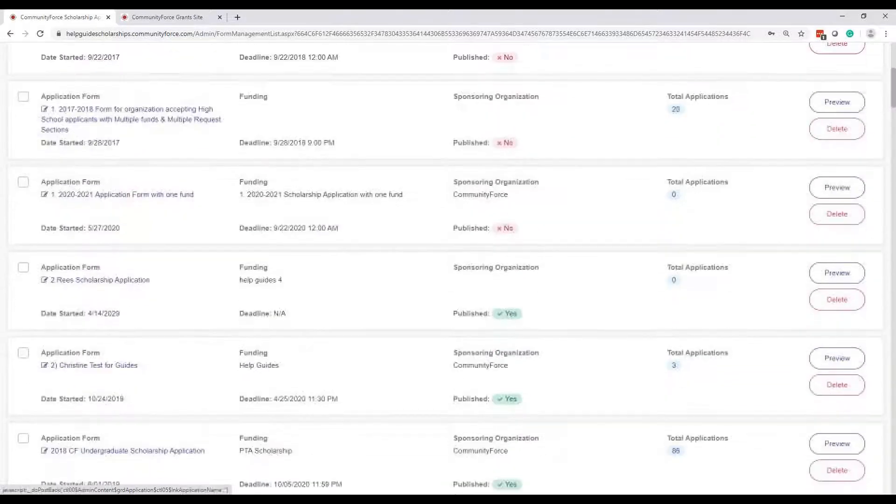
scroll(153, 299, "up", 3)
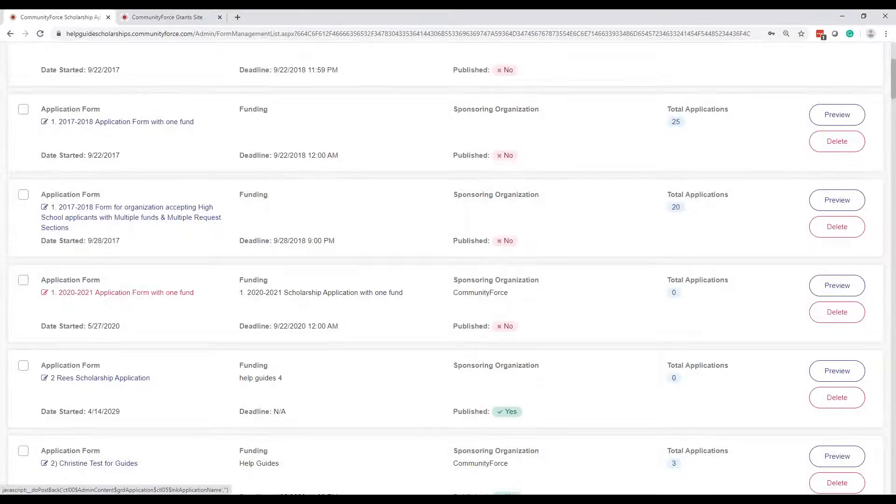
scroll(32, 335, "down", 7)
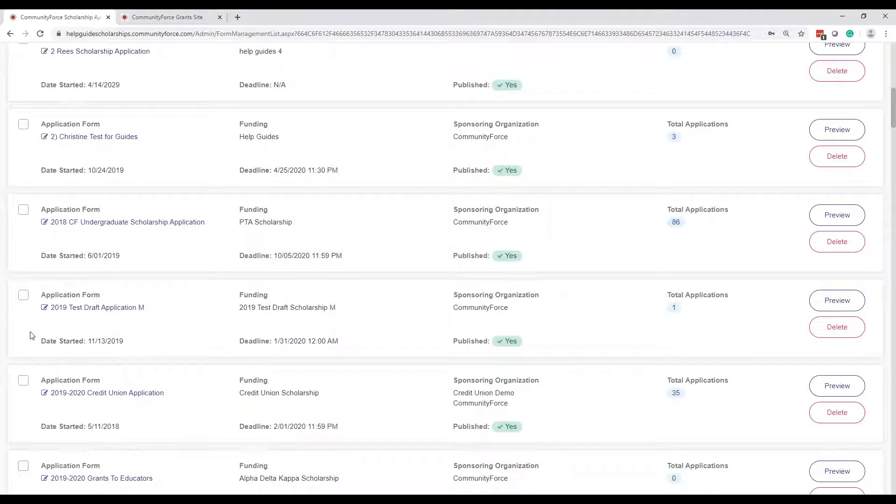
scroll(32, 335, "down", 8)
scroll(124, 388, "up", 8)
scroll(130, 384, "up", 8)
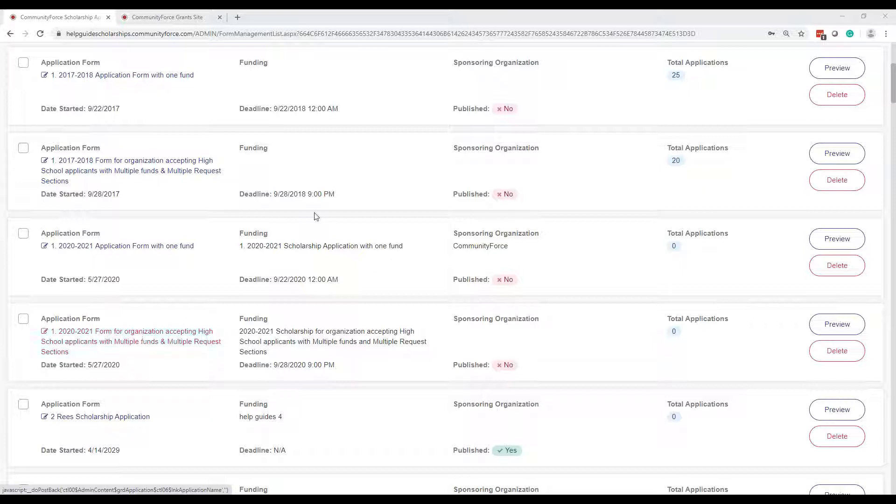
Step: Examine the application list on the CommunityForce Grants Site and return to the scholarship site
left_click(199, 17)
scroll(317, 230, "down", 2)
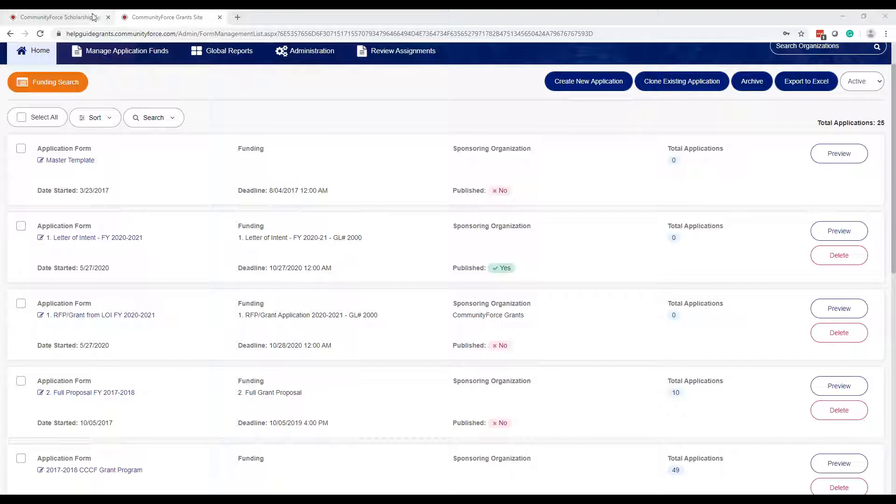
left_click(51, 17)
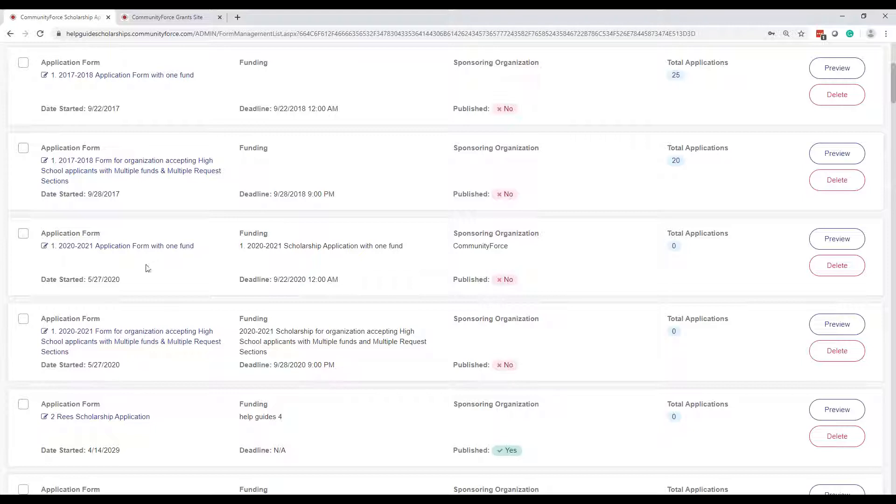
Step: Open the general information settings of the 2020-2021 application with multiple funds and multiple request sections
left_click(154, 332)
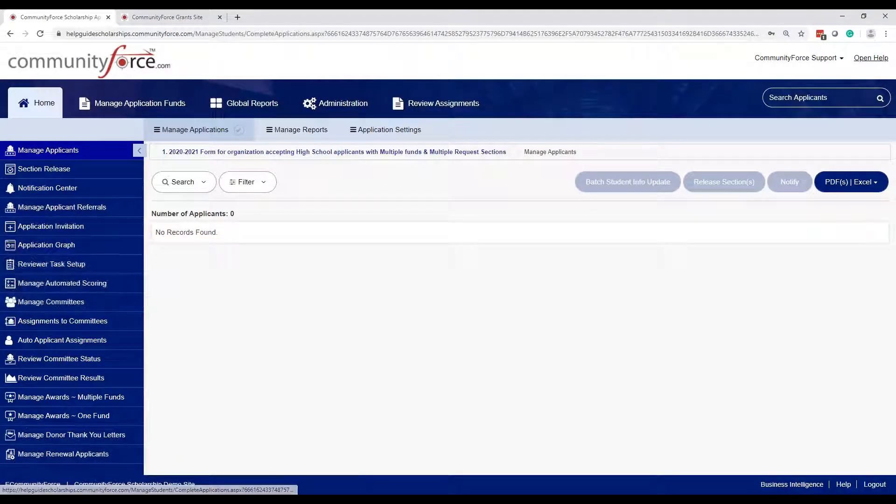
left_click(386, 133)
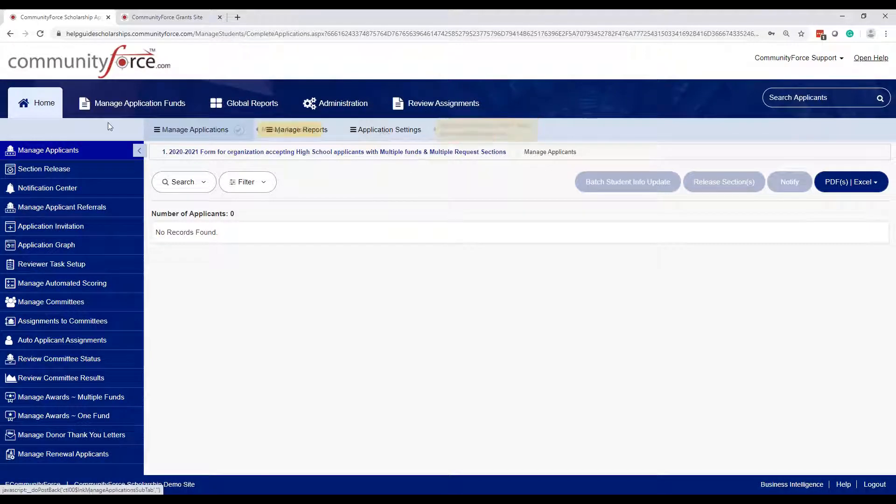
left_click(378, 133)
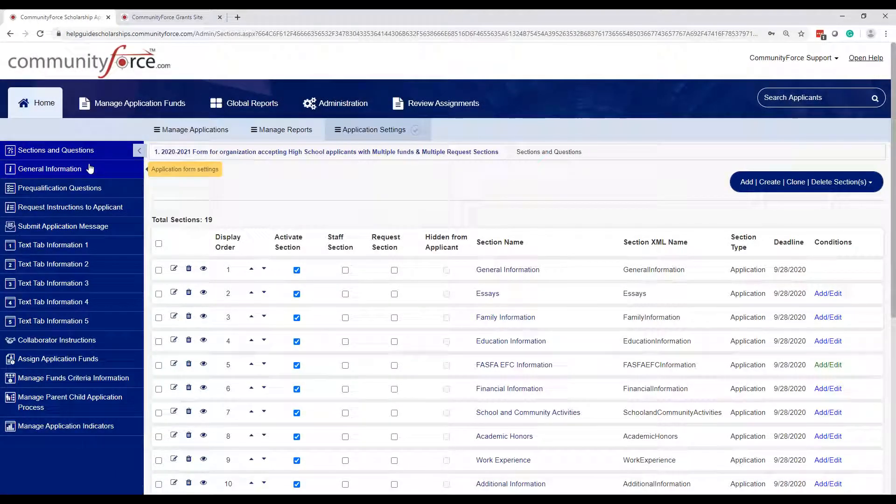
left_click(63, 171)
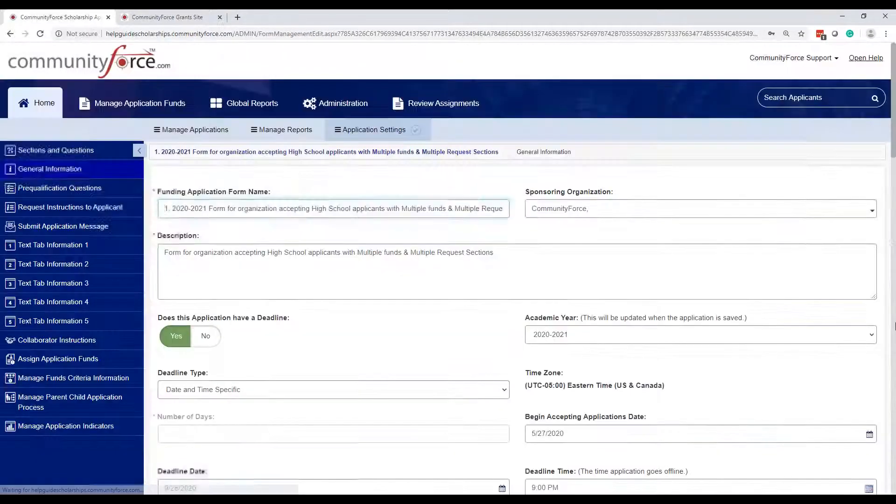
Step: Search for a contact by last and first name and add the first match to the application's contacts
left_click_drag(894, 145, 873, 464)
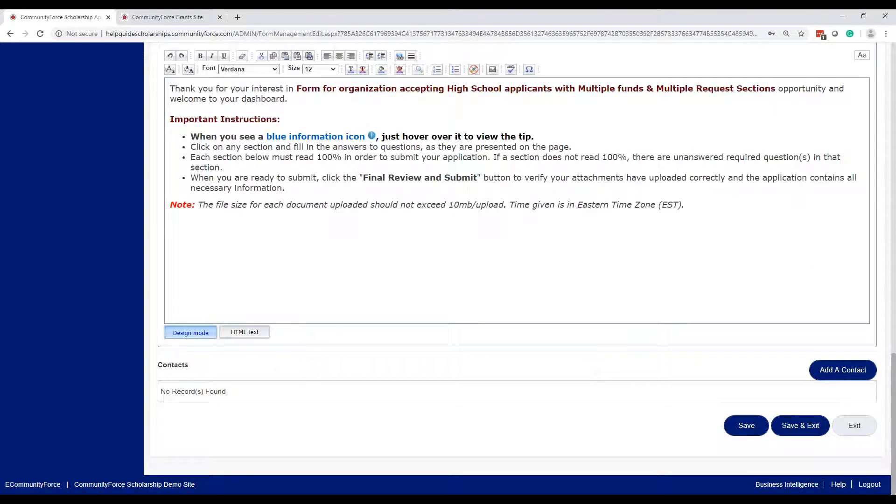
left_click(204, 377)
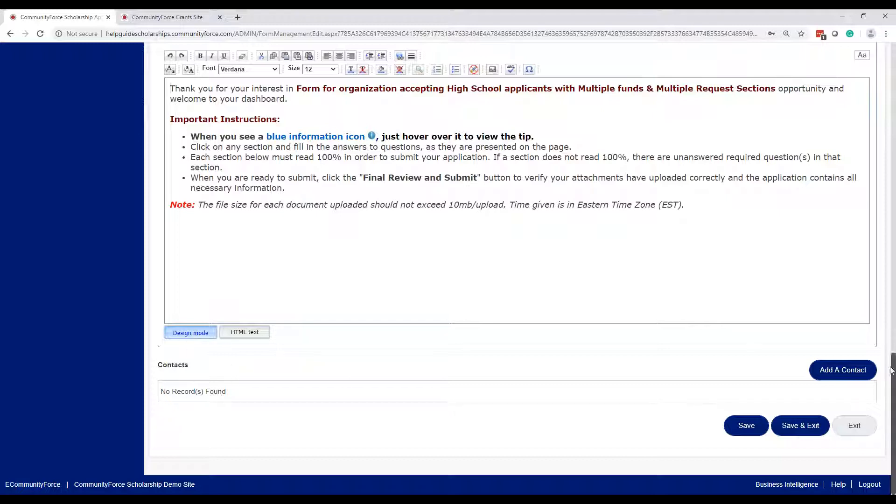
left_click(847, 376)
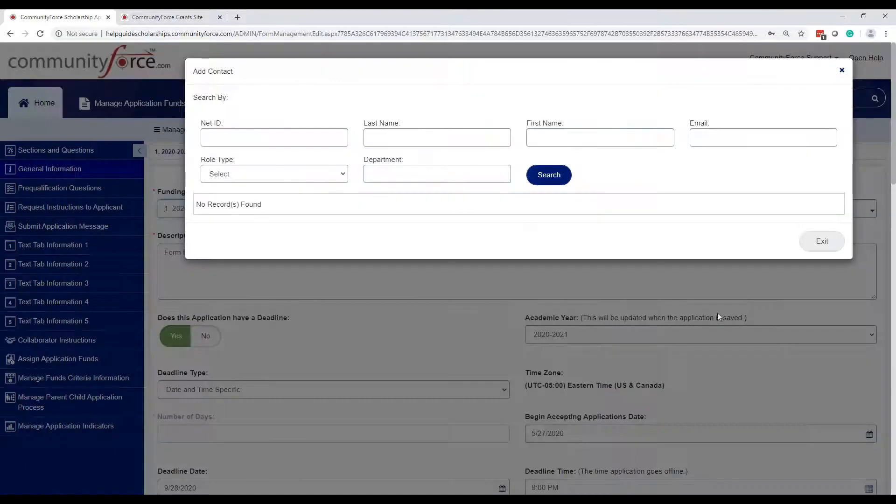
left_click(394, 142)
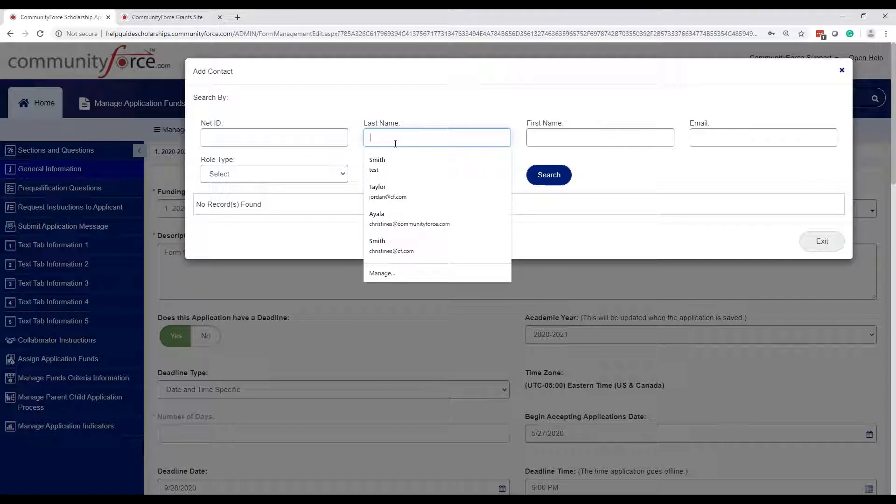
left_click(390, 161)
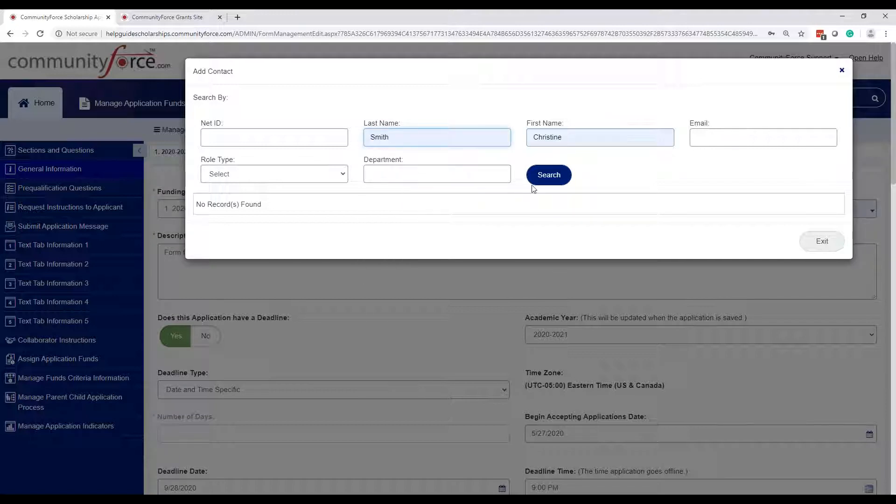
left_click(545, 180)
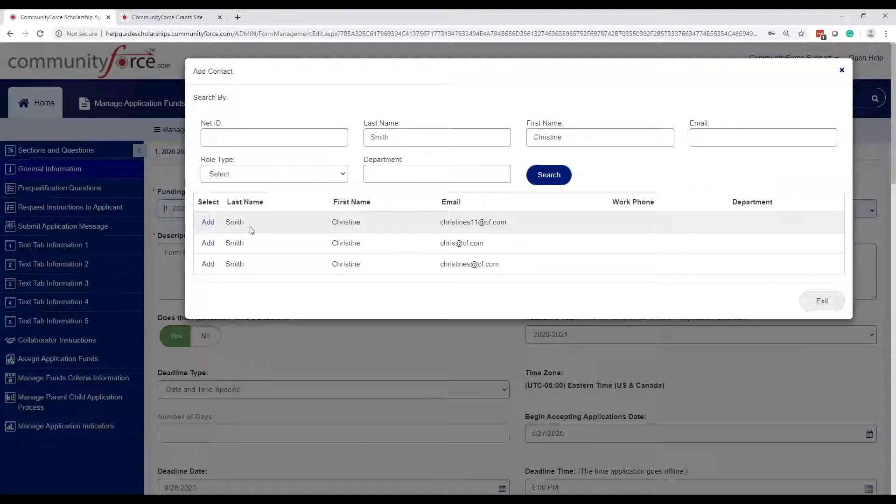
left_click(208, 222)
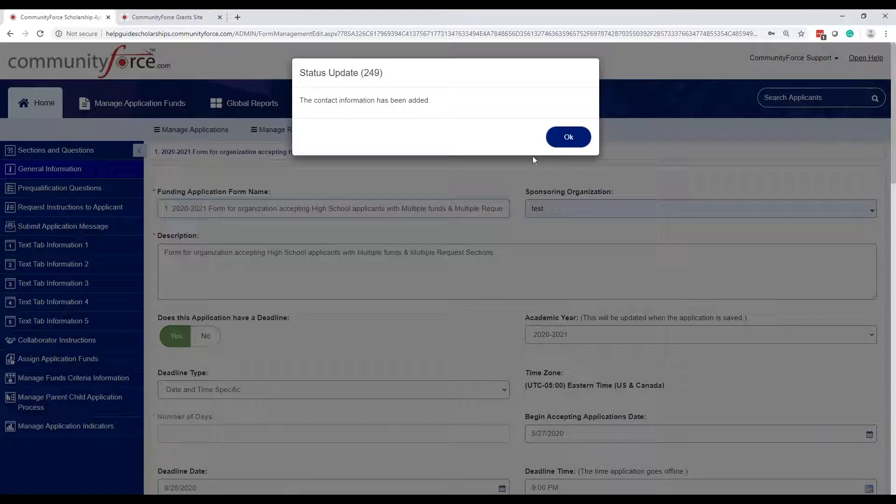
left_click(568, 136)
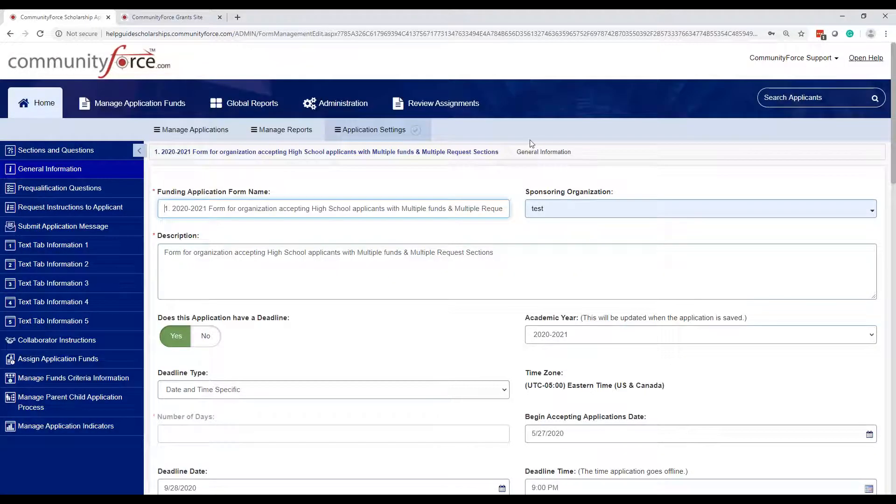
Step: Check the application's contacts list, and save and exit the general information settings
scroll(530, 139, "down", 4)
left_click_drag(893, 224, 893, 466)
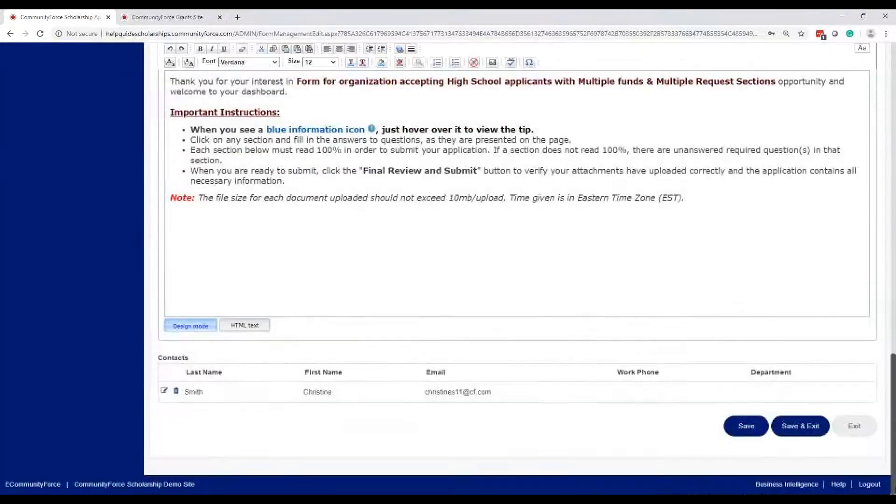
left_click(800, 426)
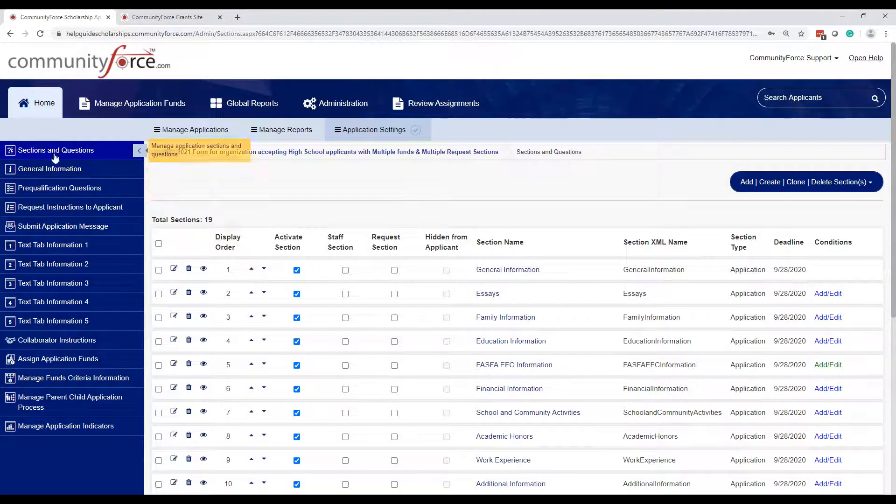
Step: Review the prequalification question, proceed combination and denial message, and save the prequalification settings
left_click(41, 190)
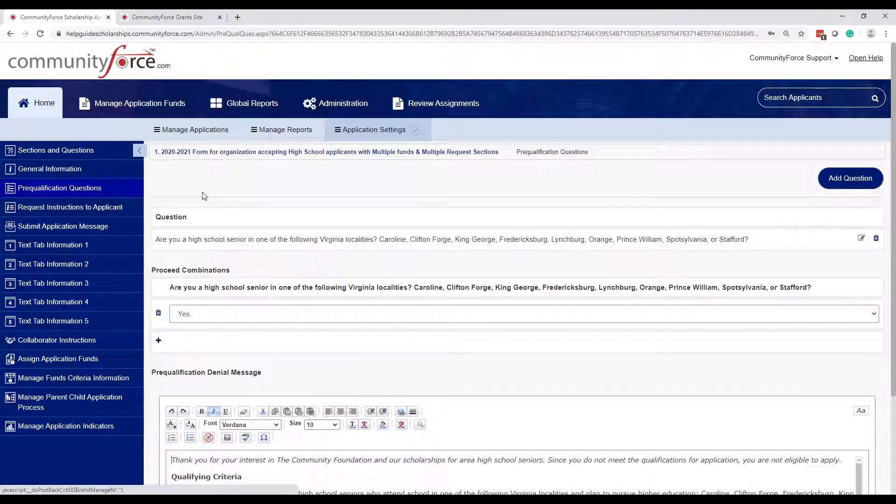
scroll(204, 195, "down", 1)
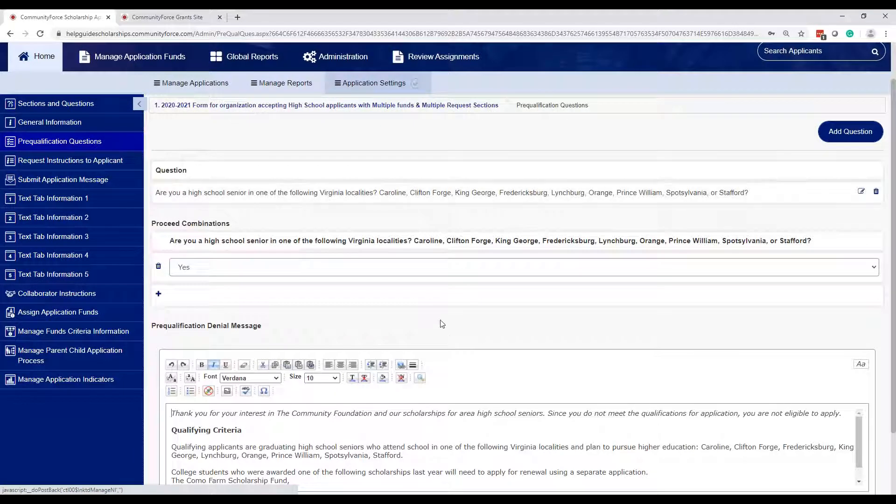
left_click(355, 201)
left_click(354, 200)
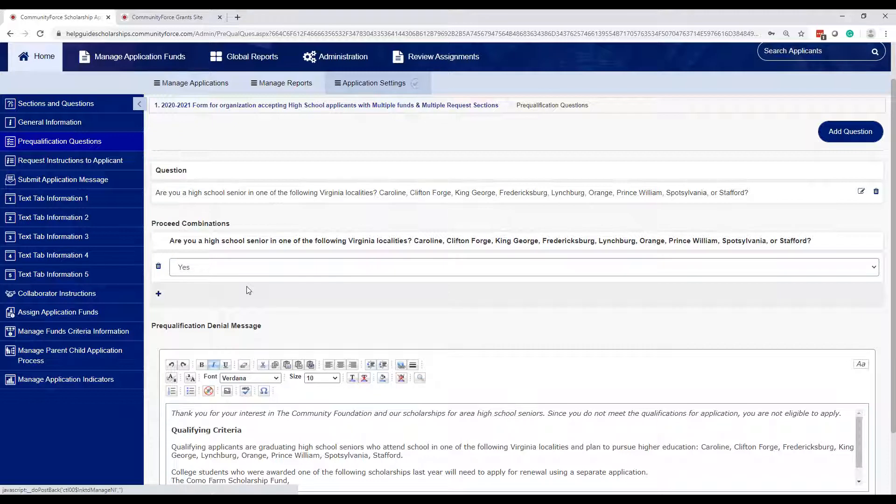
scroll(249, 290, "down", 1)
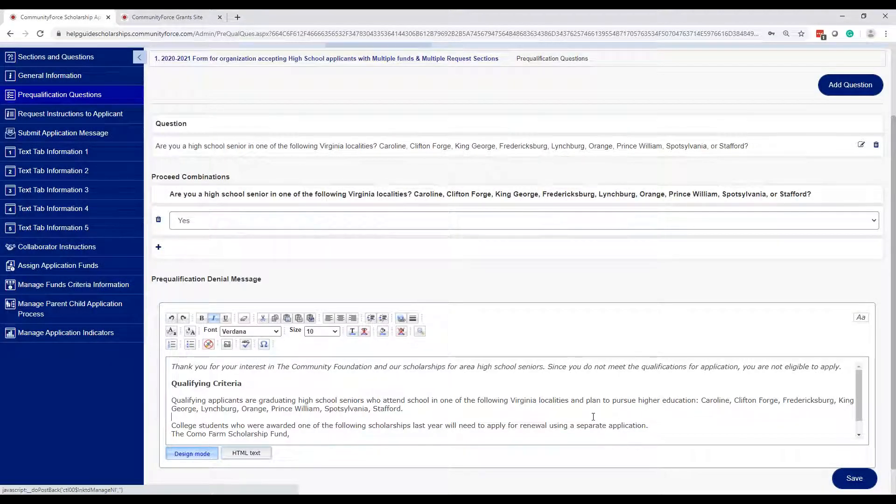
left_click(860, 484)
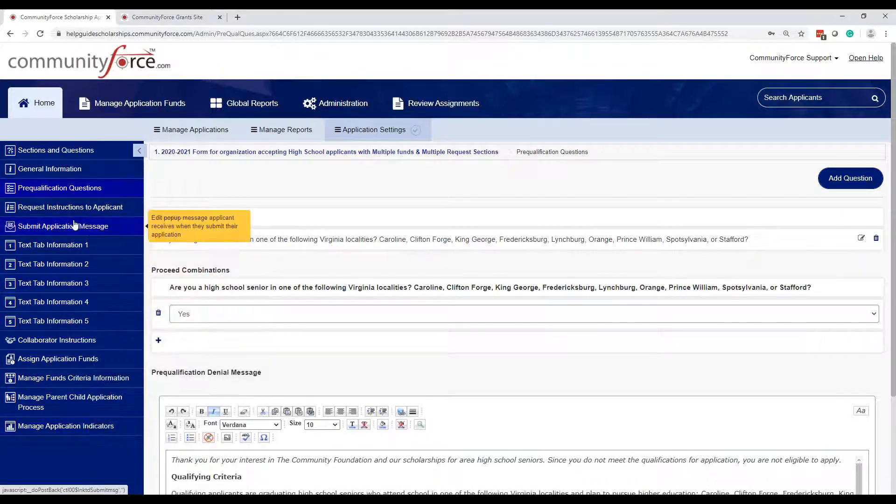
Step: View the request instructions to applicants and the "About" content in Text Tab Information 1
left_click(76, 210)
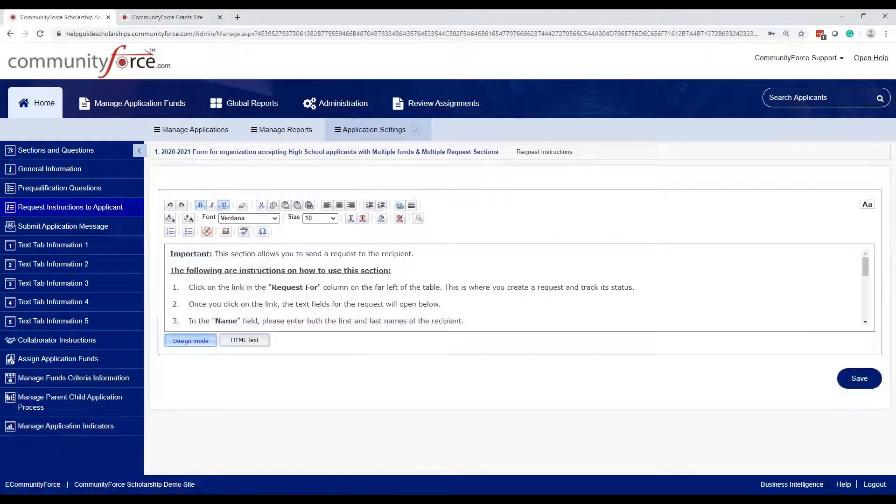
left_click(72, 249)
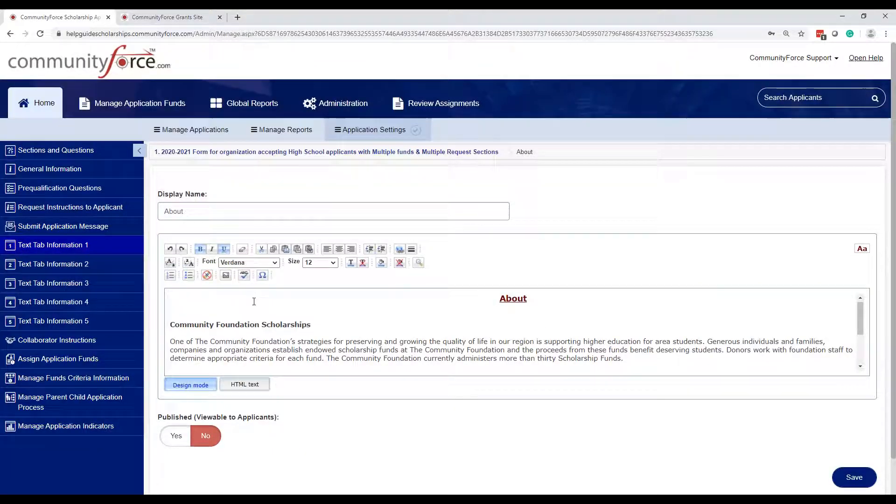
scroll(254, 301, "down", 1)
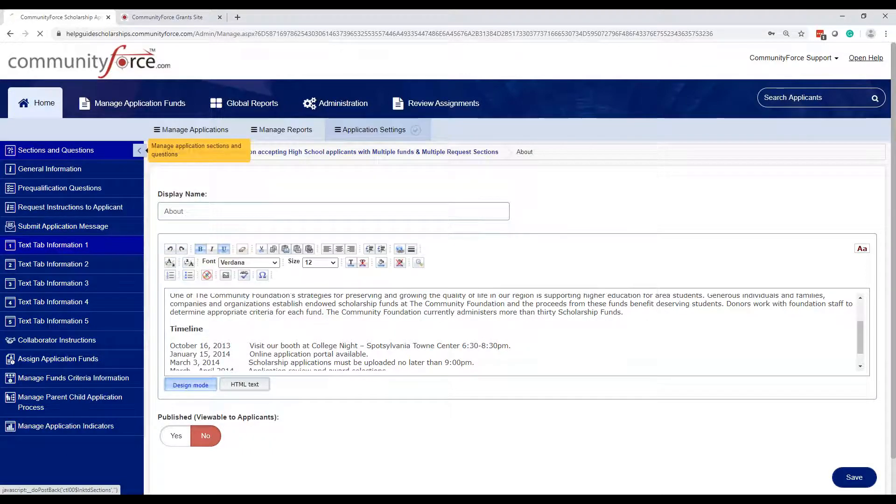
Step: Examine the application's list of sections, from the applicant sections through the request and staff sections
left_click(71, 150)
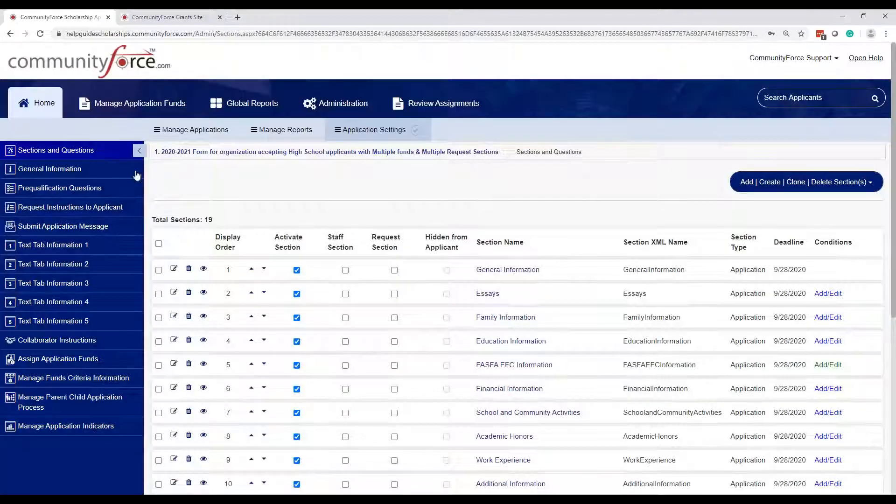
scroll(528, 218, "down", 2)
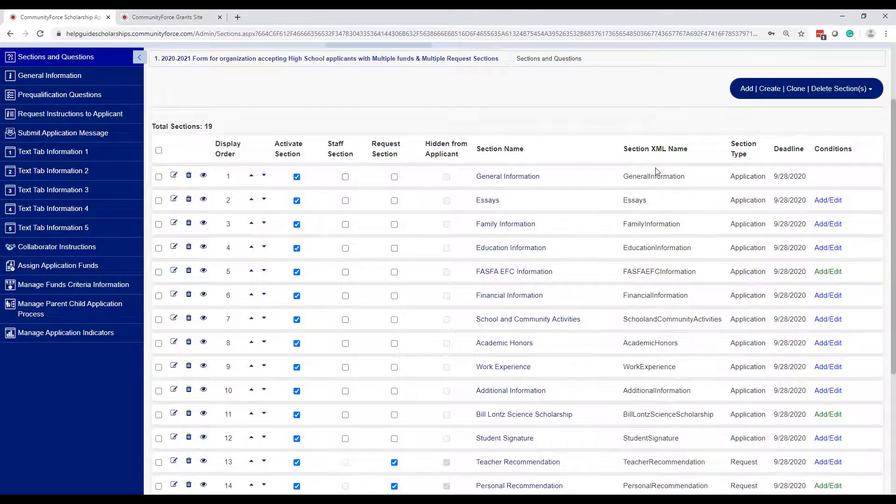
scroll(528, 179, "down", 3)
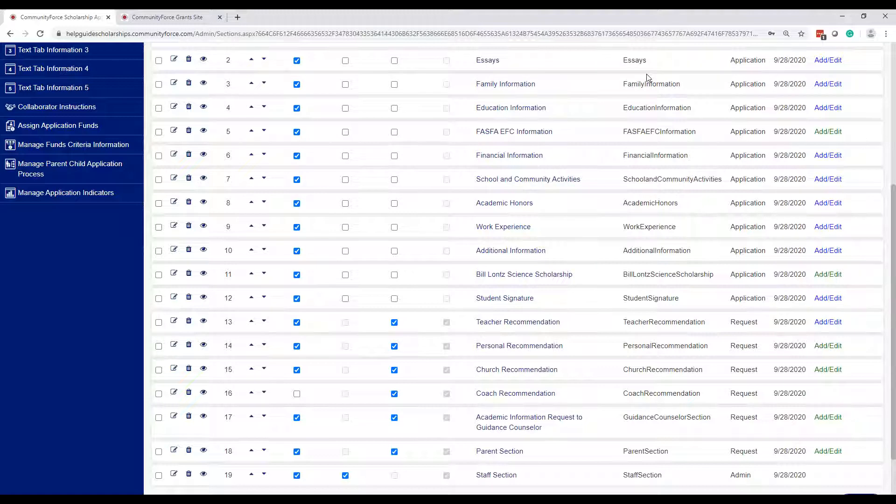
scroll(265, 80, "up", 5)
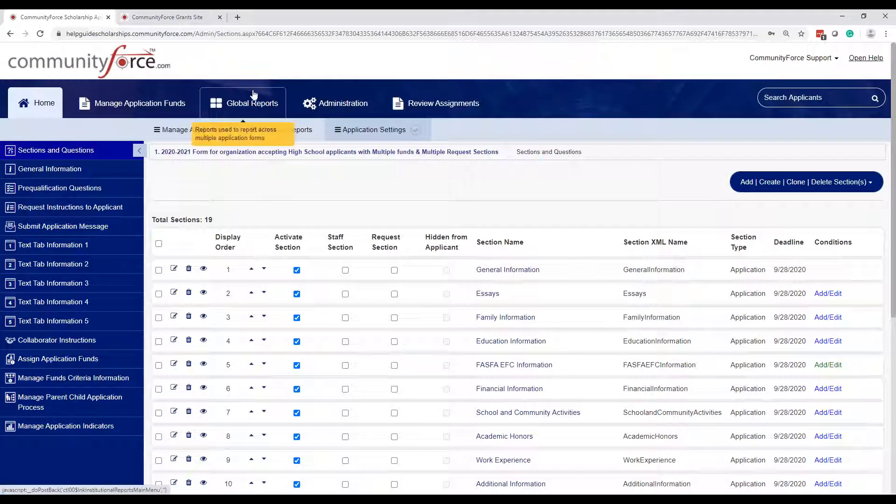
scroll(632, 264, "down", 2)
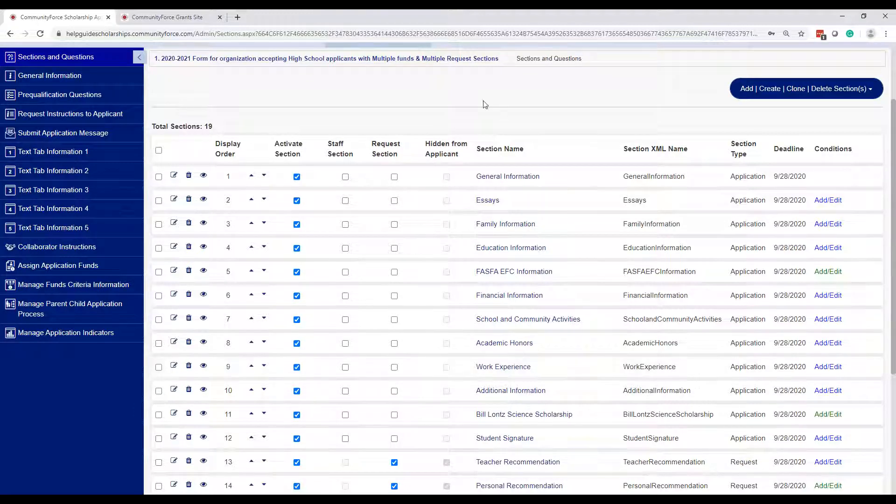
key("ctrl")
key("ctrl")
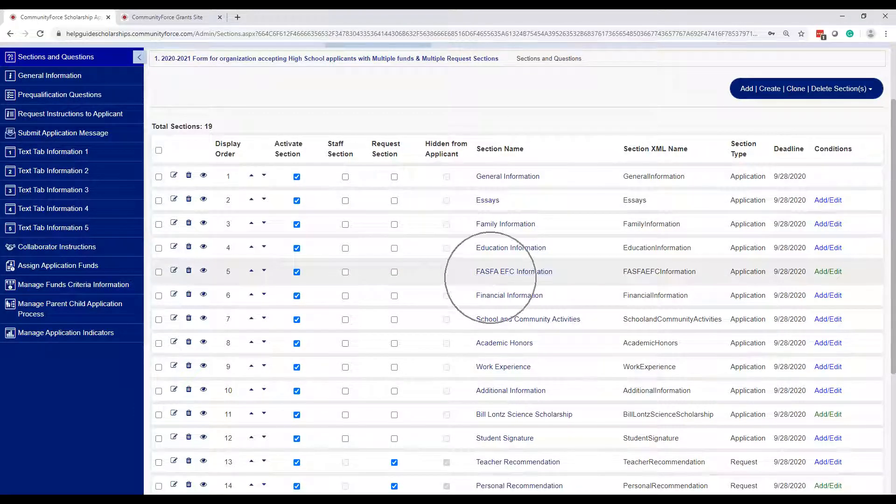
scroll(491, 174, "down", 4)
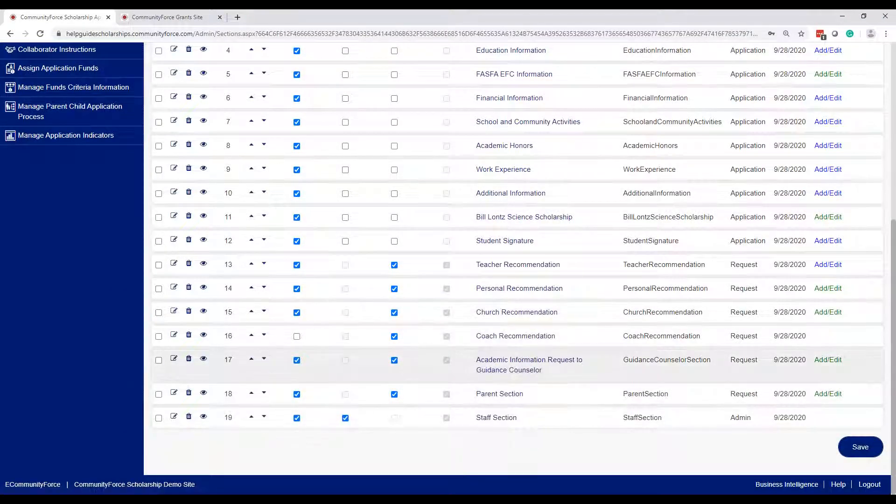
Step: Open the General Information section and look through its list of questions
scroll(510, 234, "up", 5)
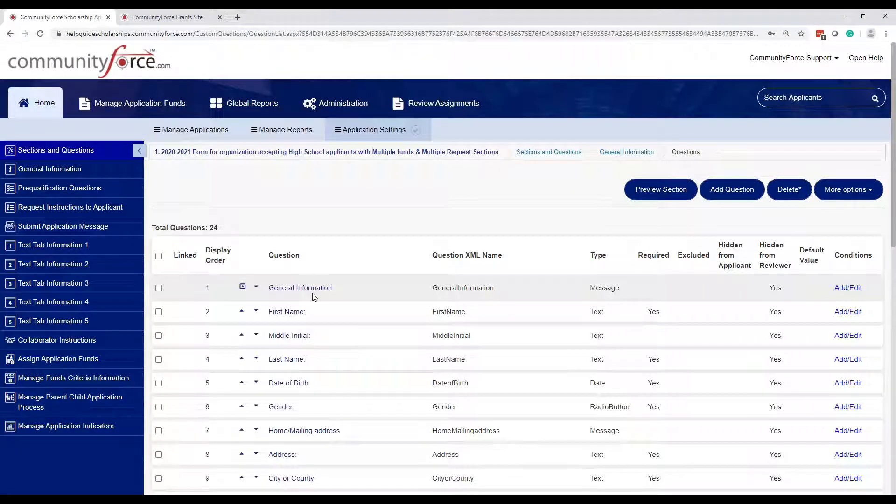
left_click(313, 297)
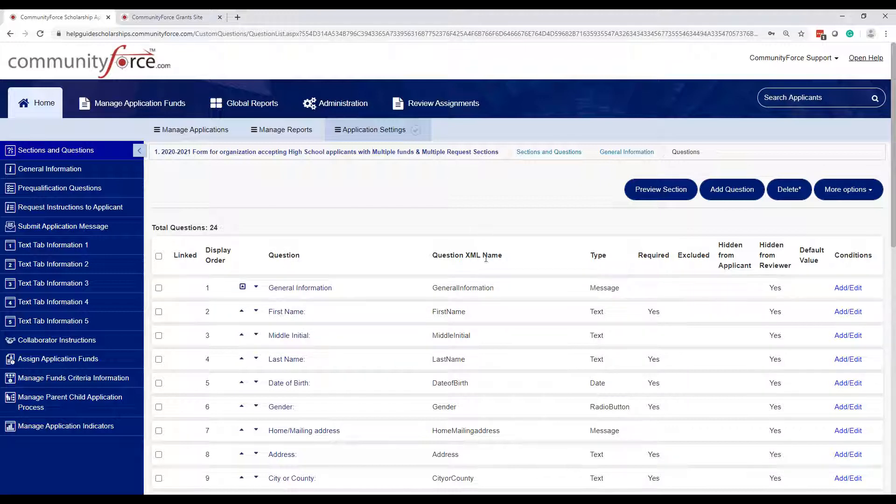
left_click(485, 276)
scroll(484, 278, "down", 2)
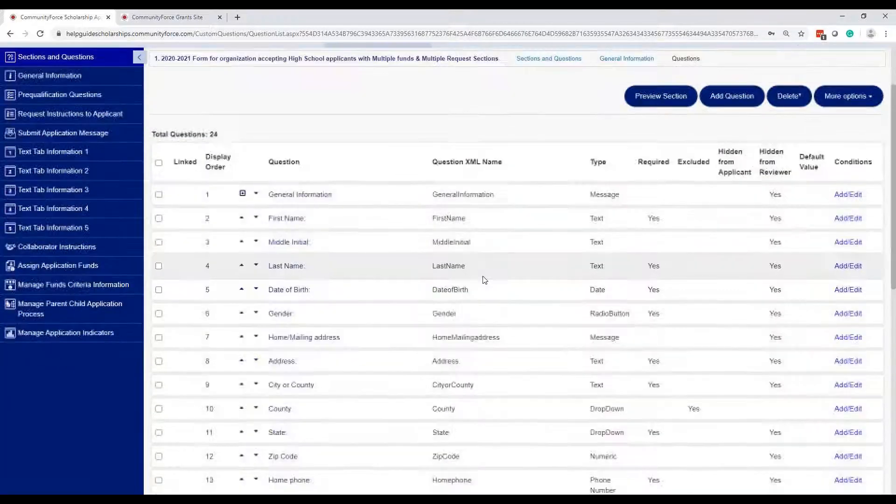
scroll(484, 279, "down", 4)
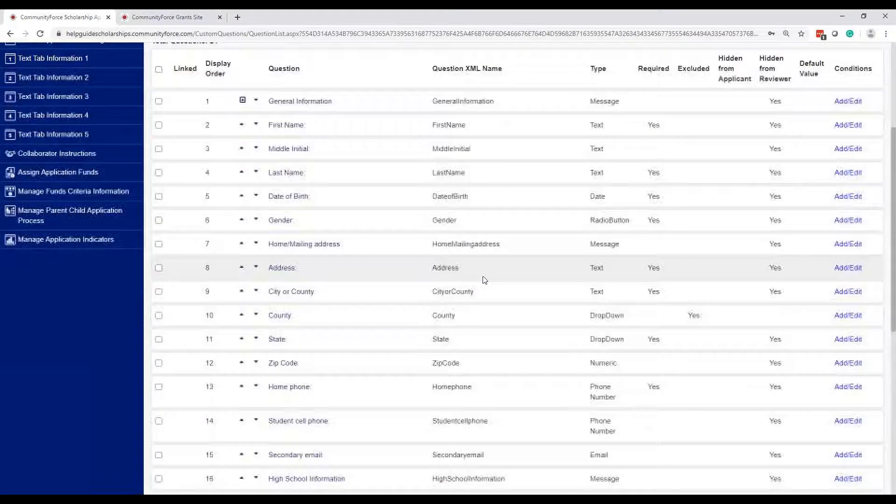
scroll(485, 279, "up", 2)
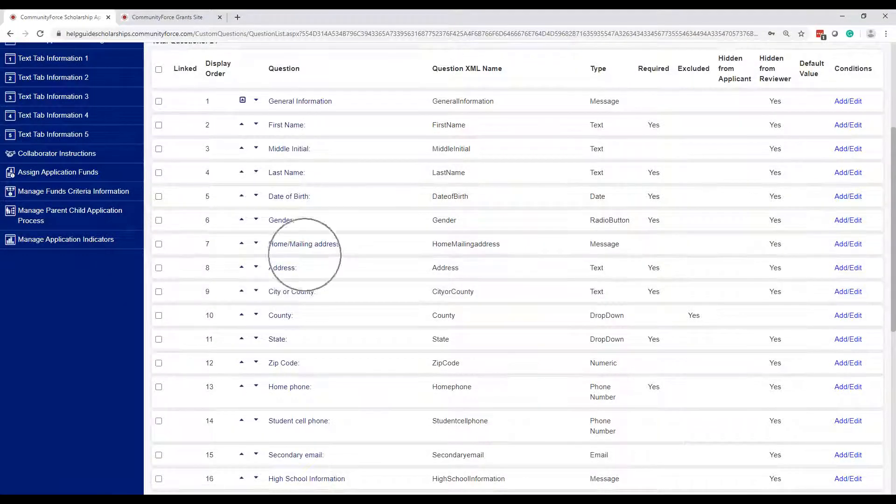
scroll(310, 254, "down", 2)
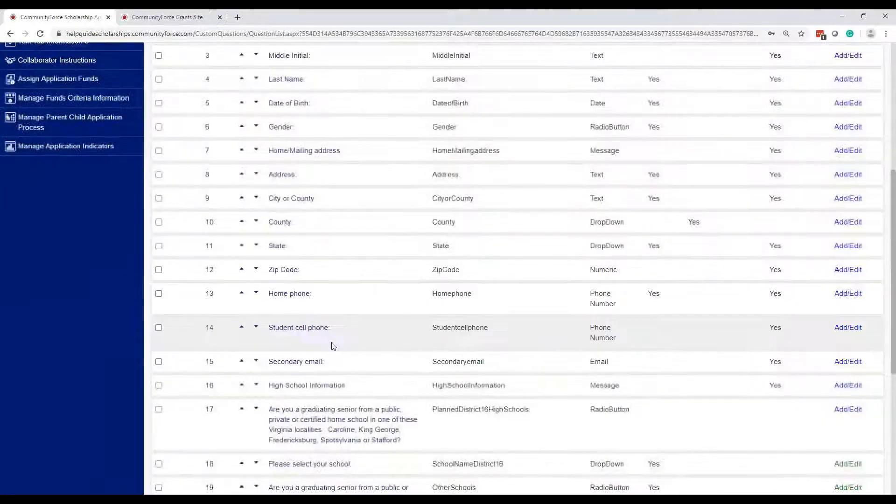
Step: Open the "Student cell phone" question to view its text and settings
left_click(322, 329)
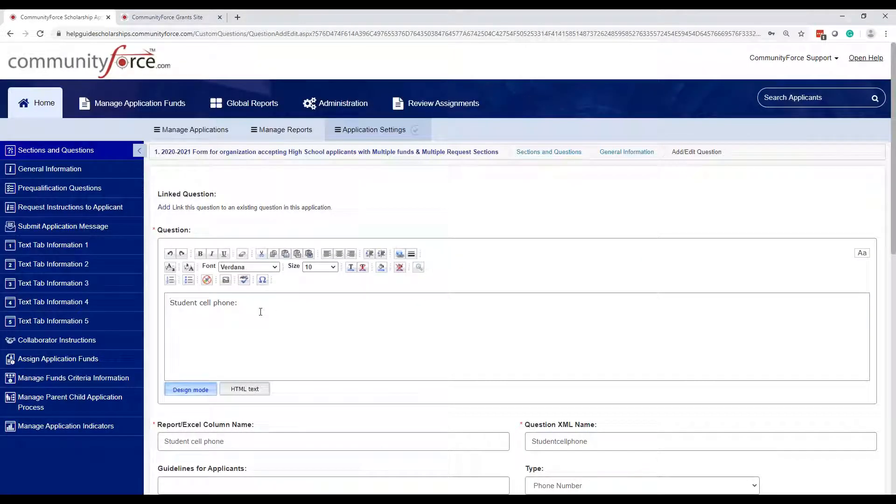
left_click(307, 323)
key("ctrl")
Step: Return to the Sections and Questions list and look through the sections
left_click(571, 153)
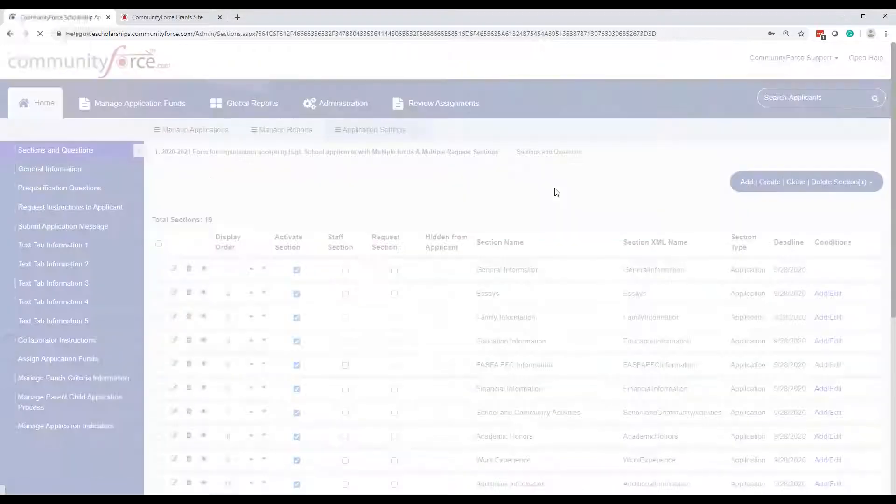
scroll(508, 269, "down", 2)
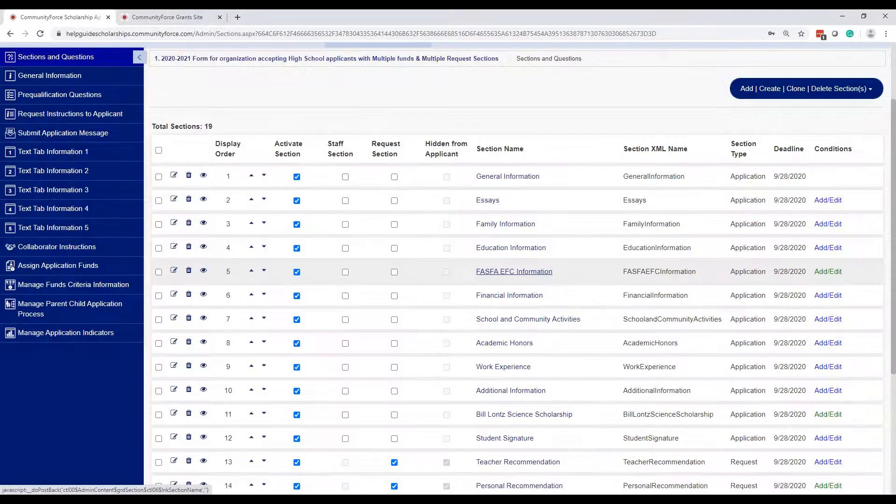
scroll(514, 271, "down", 2)
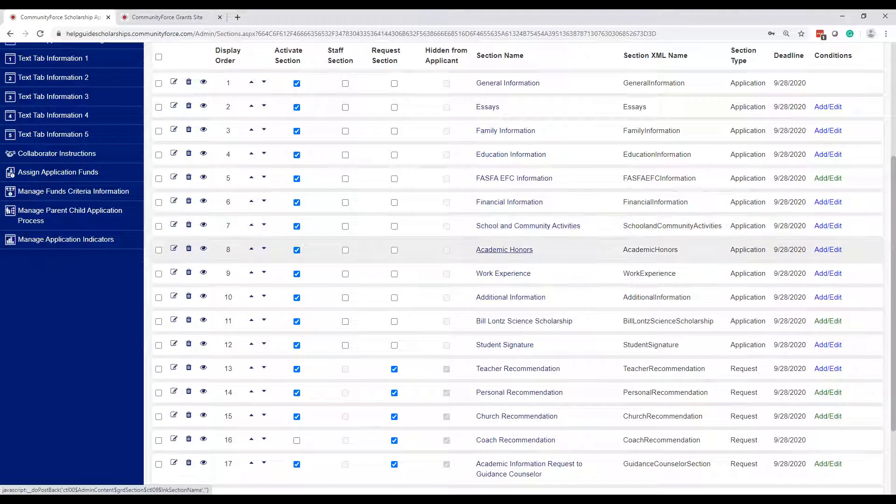
Step: Open the Work Experience section and look through its questions and their types
left_click(503, 274)
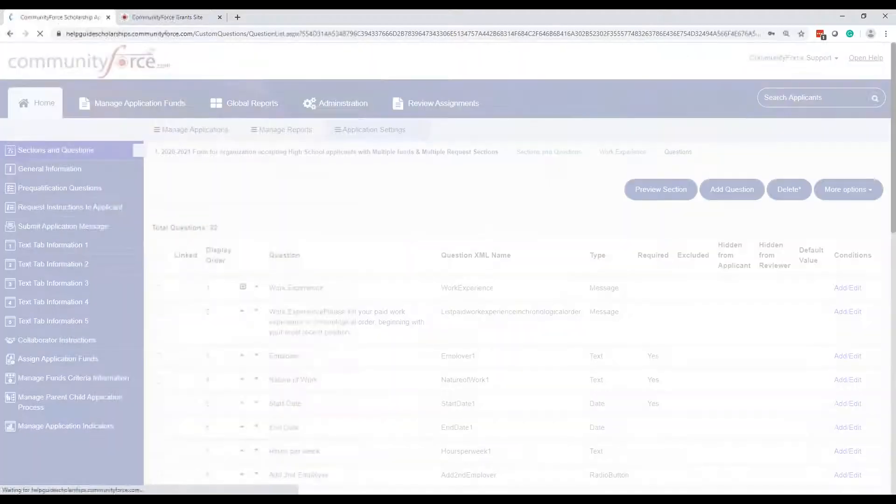
scroll(579, 287, "down", 2)
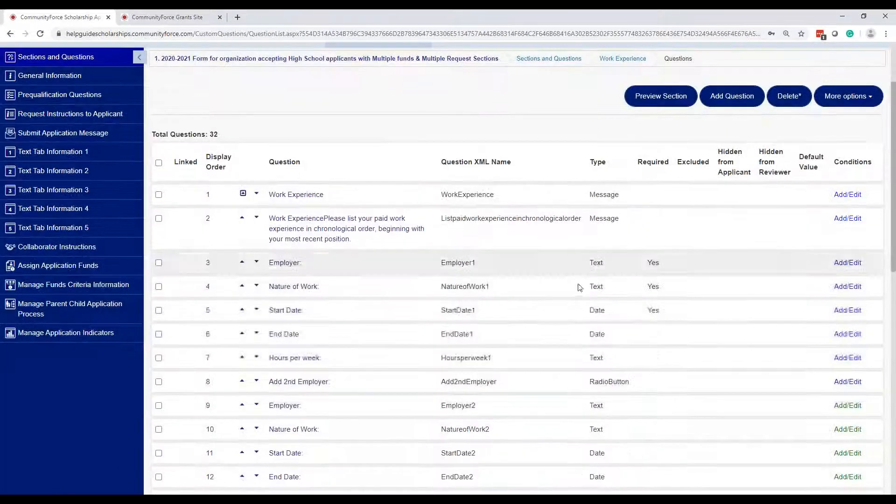
left_click(612, 315)
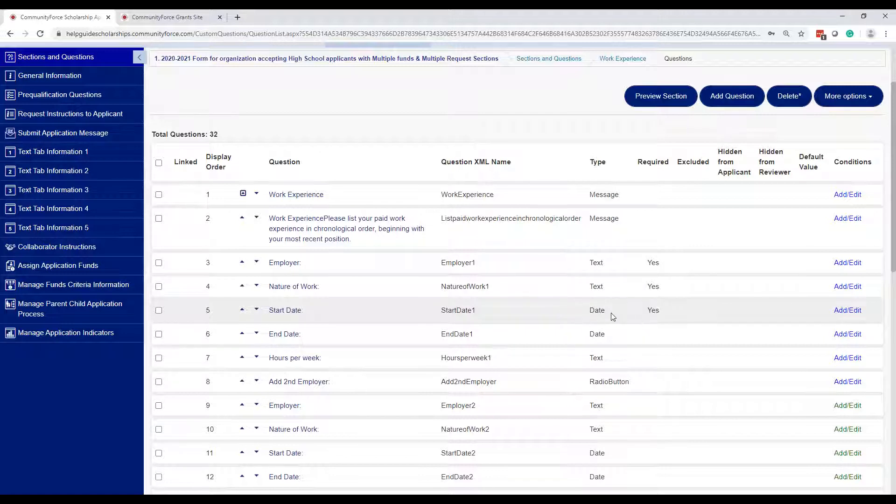
Step: Open the required "Start Date" question of the first employer to view its date type, date limits and display options
left_click(292, 313)
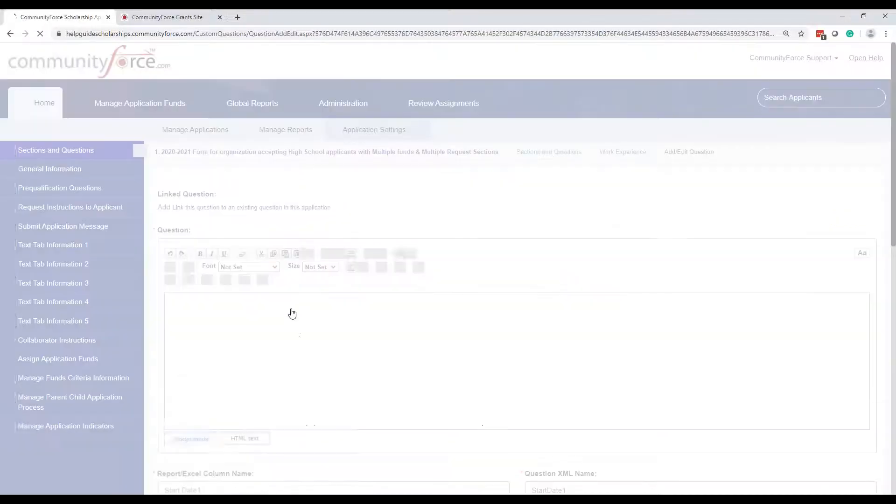
scroll(292, 313, "down", 4)
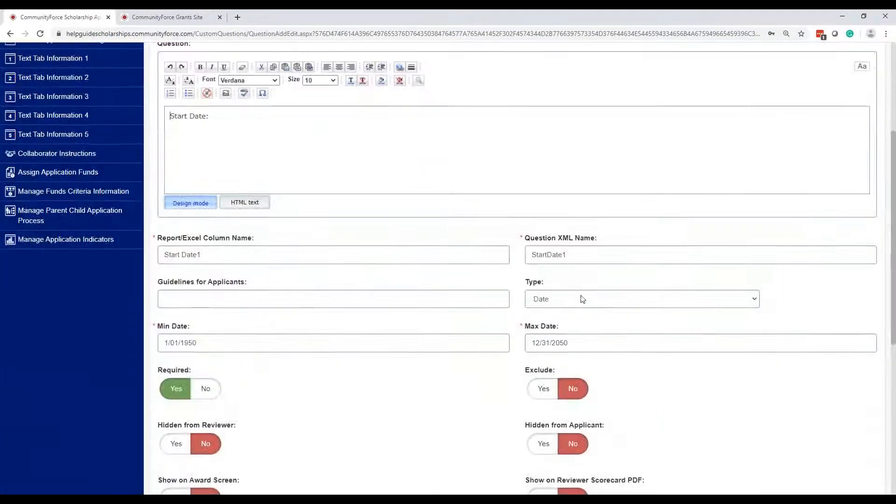
left_click(586, 345)
scroll(633, 346, "up", 5)
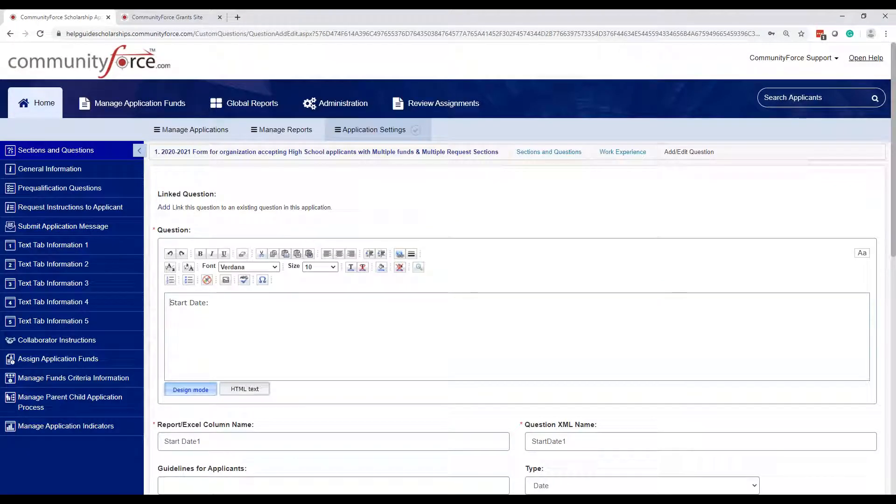
Step: Return to the Sections and Questions list and open the General Information section to examine its questions' required, hidden and condition settings
left_click(549, 152)
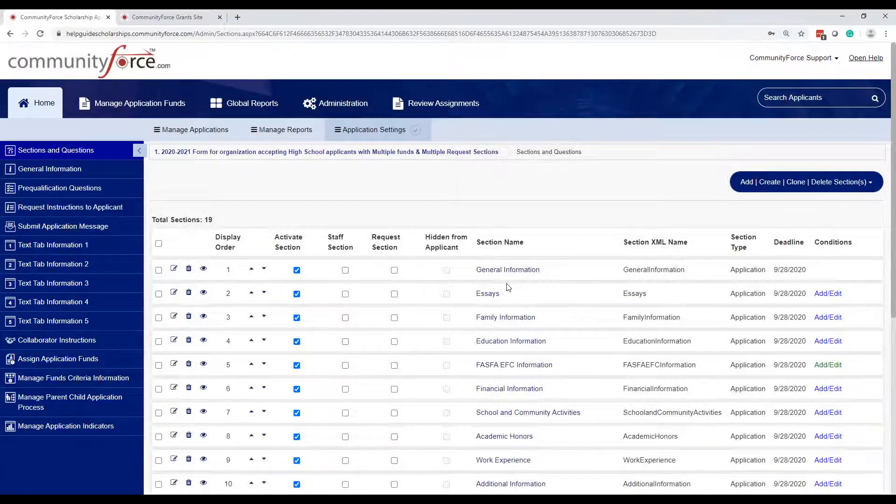
scroll(509, 287, "down", 2)
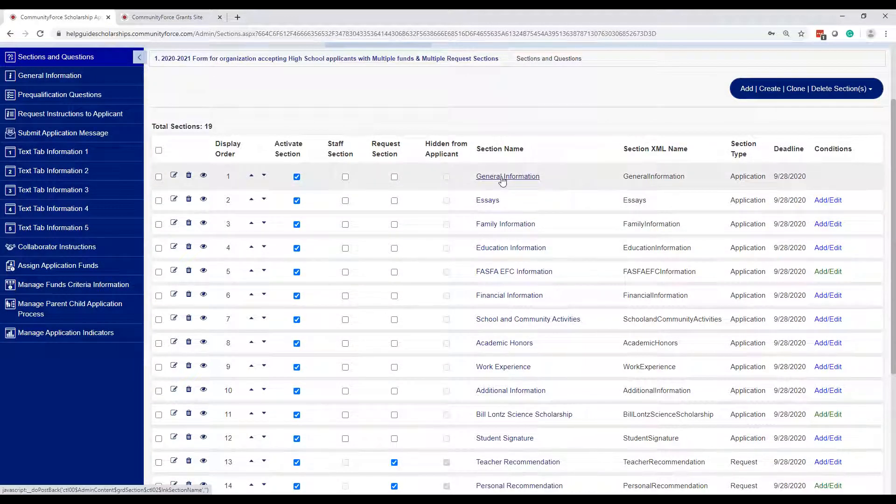
left_click(502, 178)
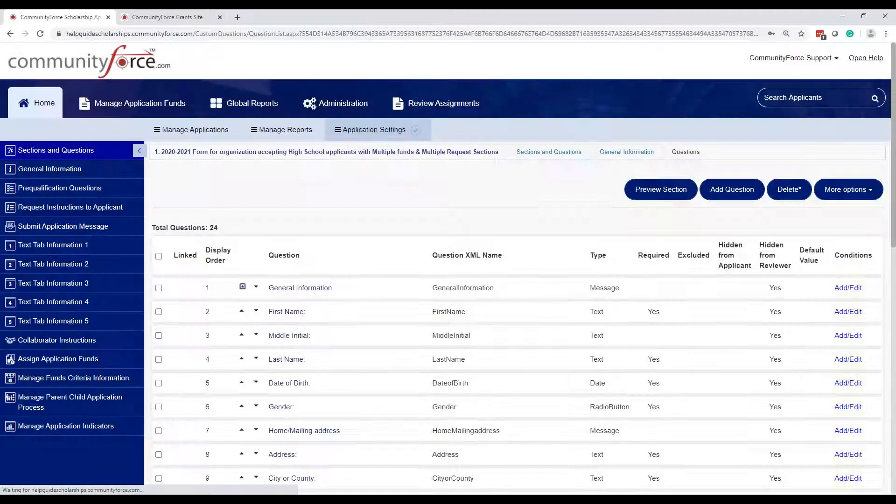
scroll(722, 337, "down", 3)
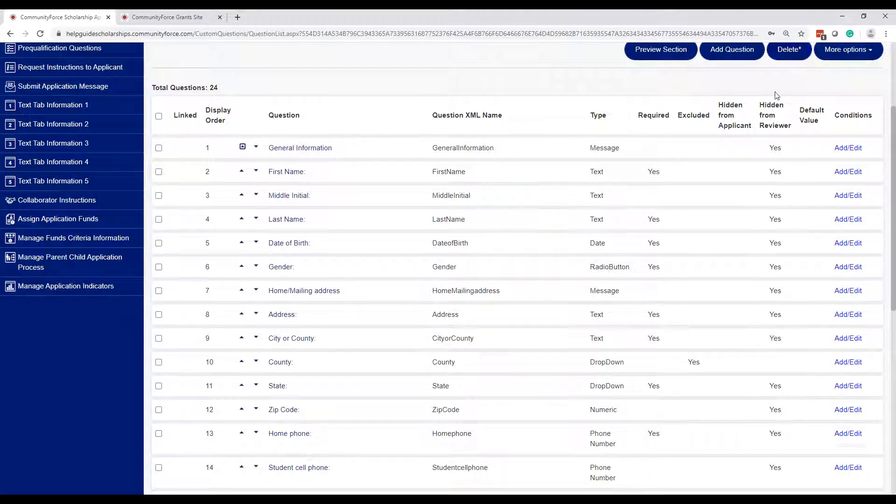
scroll(881, 306, "down", 2)
scroll(806, 312, "down", 5)
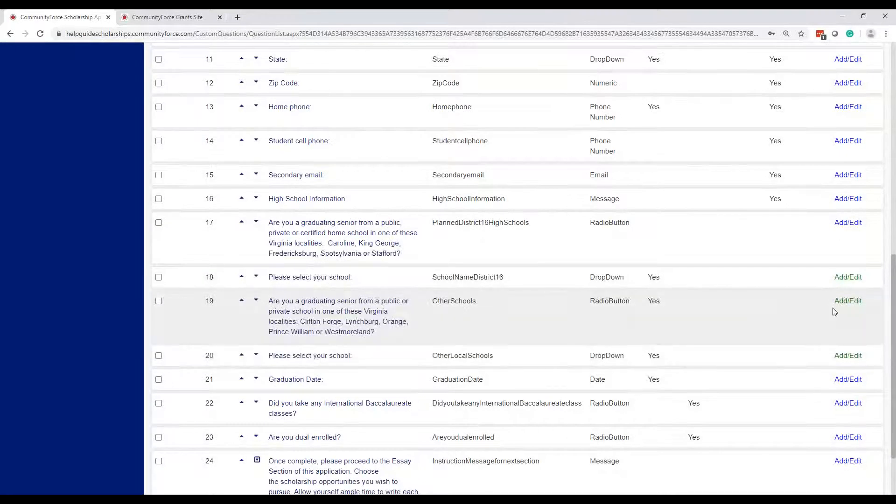
Step: View the display conditions of question 18, "Please select your school", check the question they depend on, and exit without saving
left_click(850, 280)
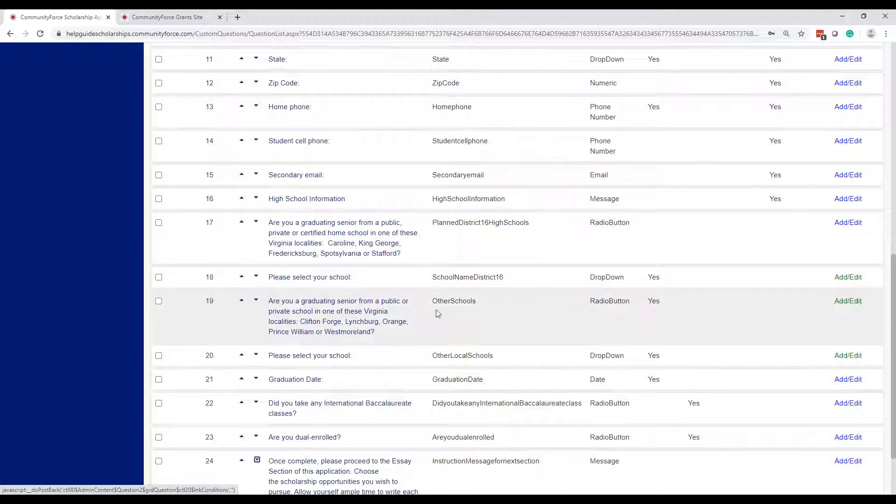
left_click(332, 239)
key("ctrl")
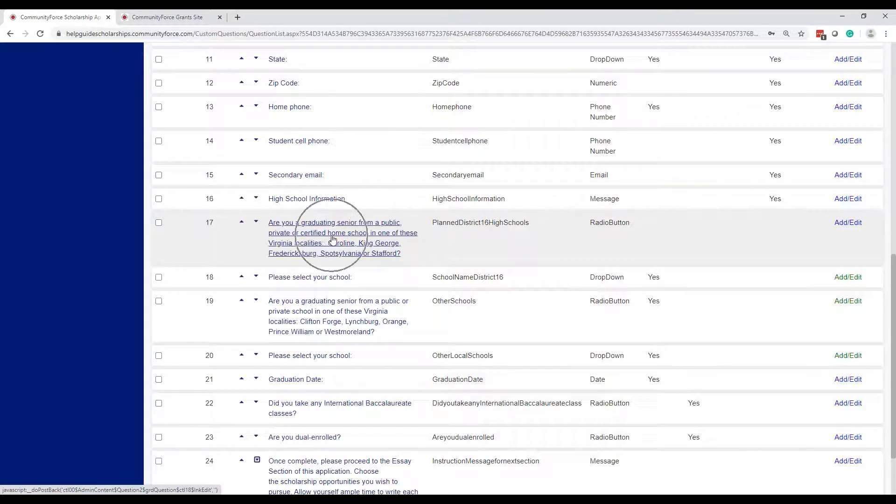
key("ctrl")
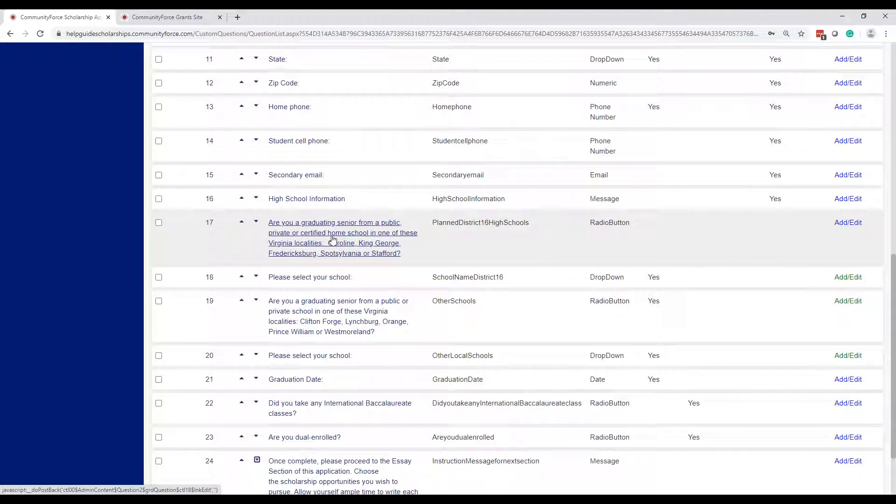
left_click(856, 277)
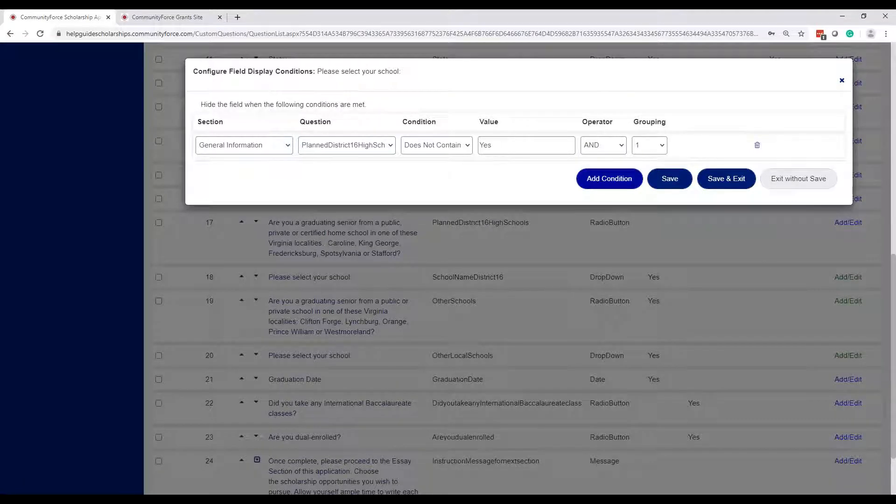
left_click(371, 240)
left_click(370, 240)
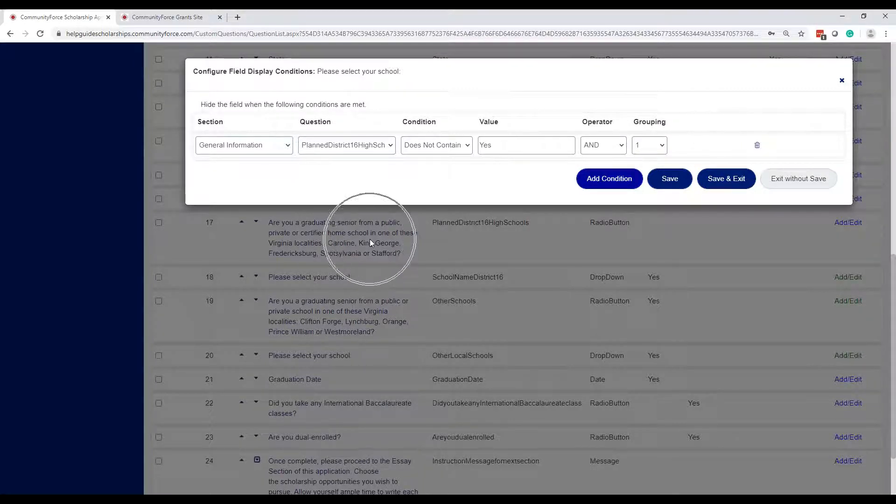
left_click(365, 281)
left_click(365, 281)
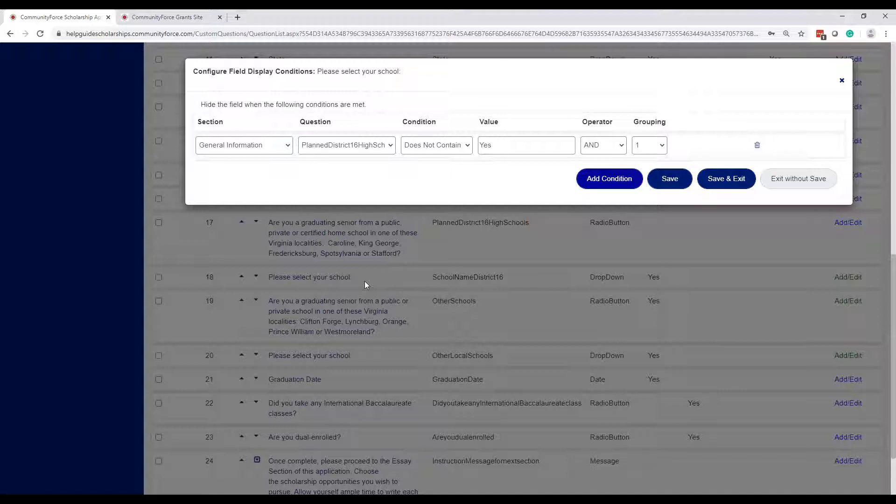
left_click(809, 178)
Step: Reopen question 18's display conditions, exit without saving, and look through the remaining General Information questions
scroll(852, 384, "down", 3)
scroll(848, 386, "down", 1)
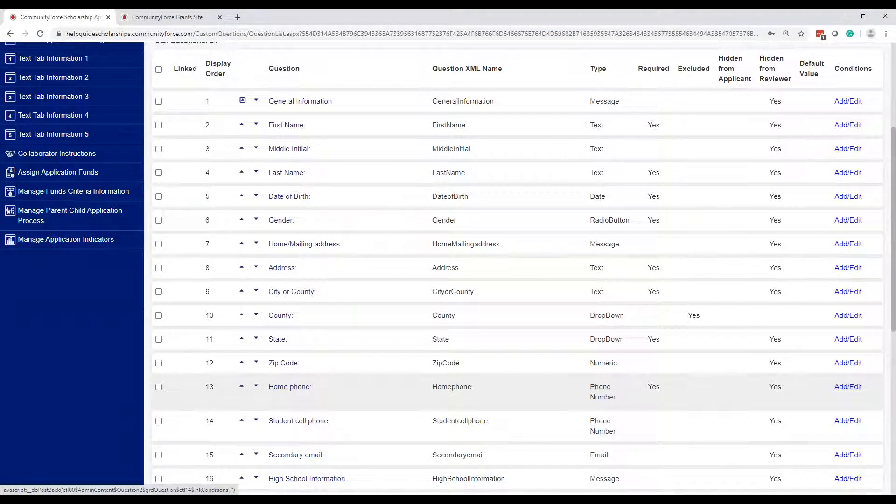
scroll(848, 387, "down", 2)
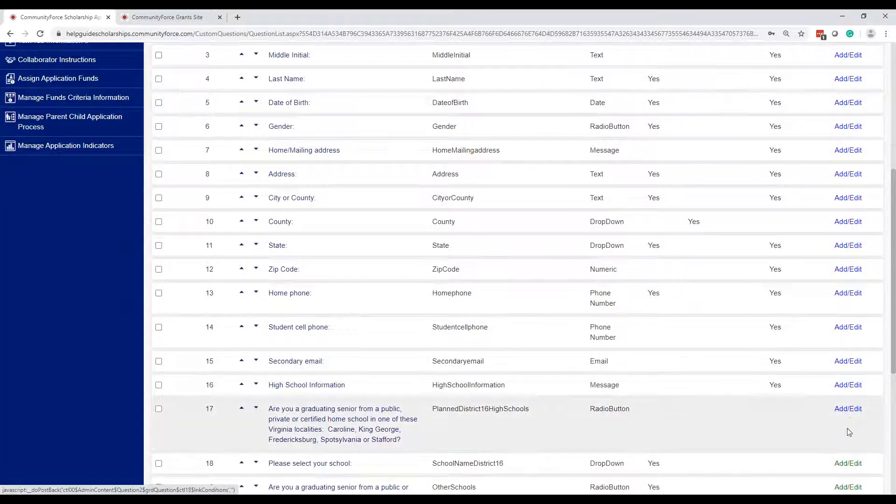
scroll(848, 420, "down", 1)
left_click(853, 421)
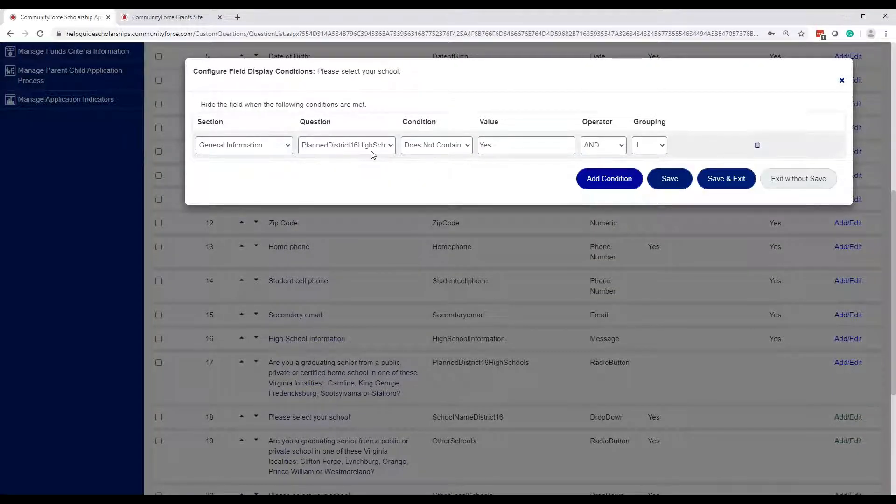
left_click(802, 181)
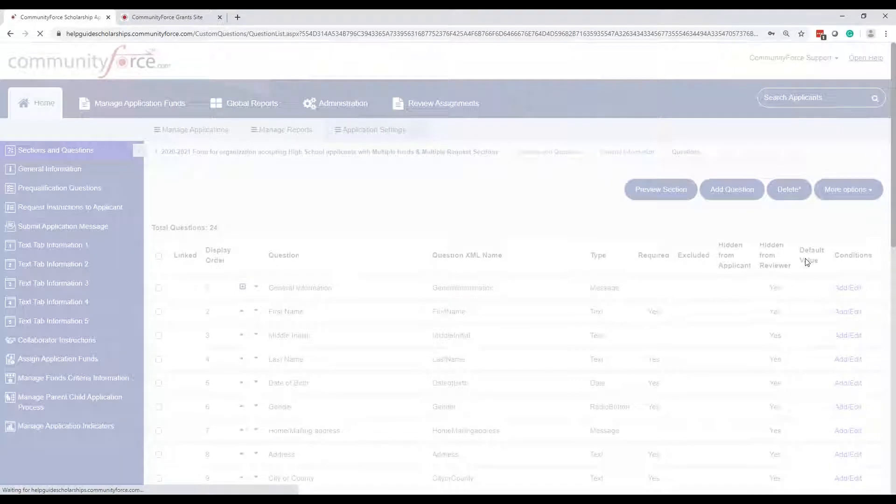
scroll(793, 276, "down", 8)
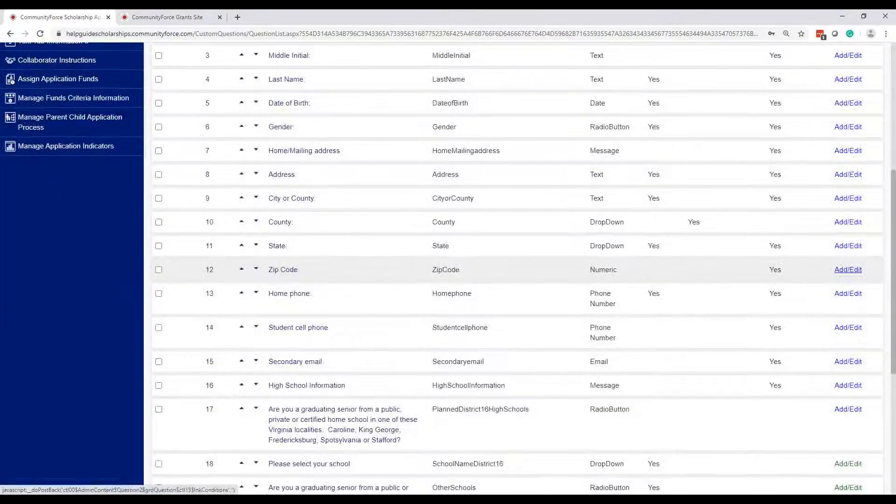
scroll(808, 268, "down", 4)
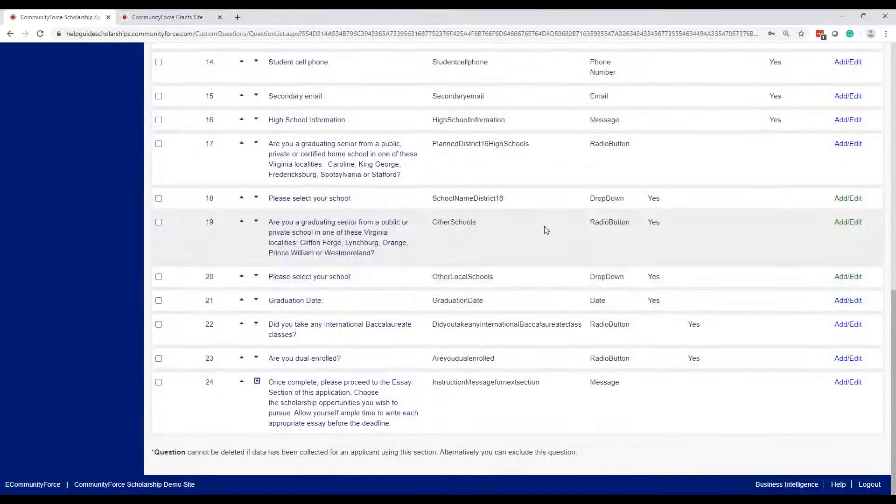
scroll(503, 217, "up", 4)
Step: Switch to the CommunityForce Grants site and extend the expiring session
left_click(154, 21)
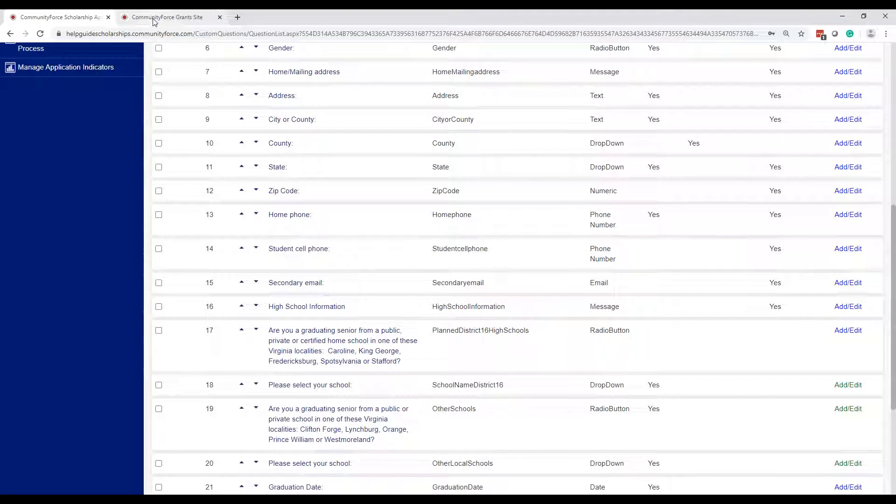
left_click(154, 22)
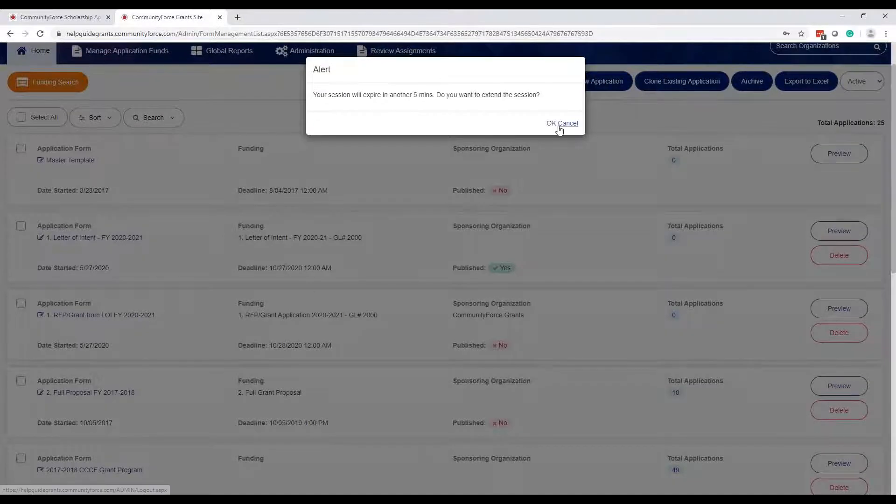
left_click(552, 124)
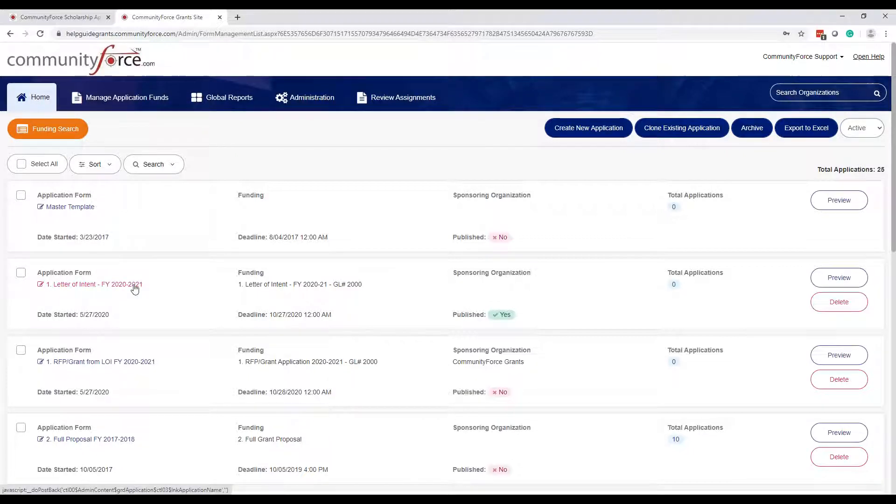
Step: Open the application settings of "1. Letter of Intent - FY 2020-2021" and examine its list of sections
left_click(135, 288)
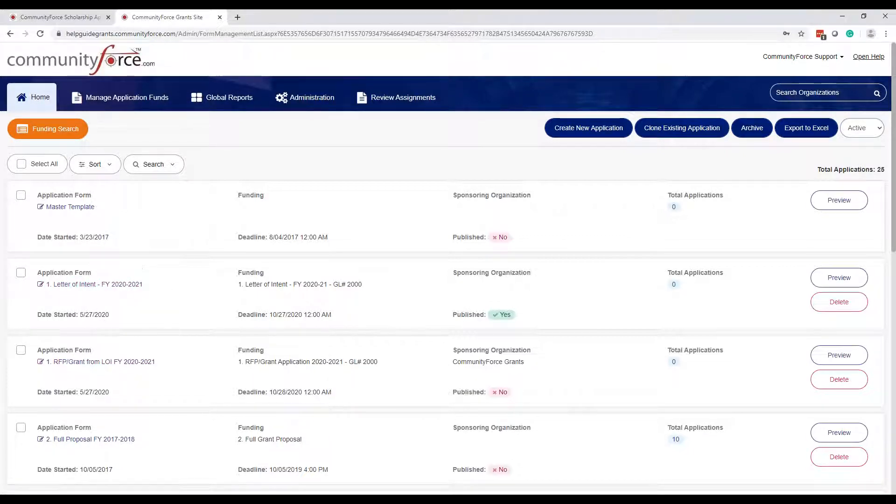
left_click(148, 363)
left_click(120, 290)
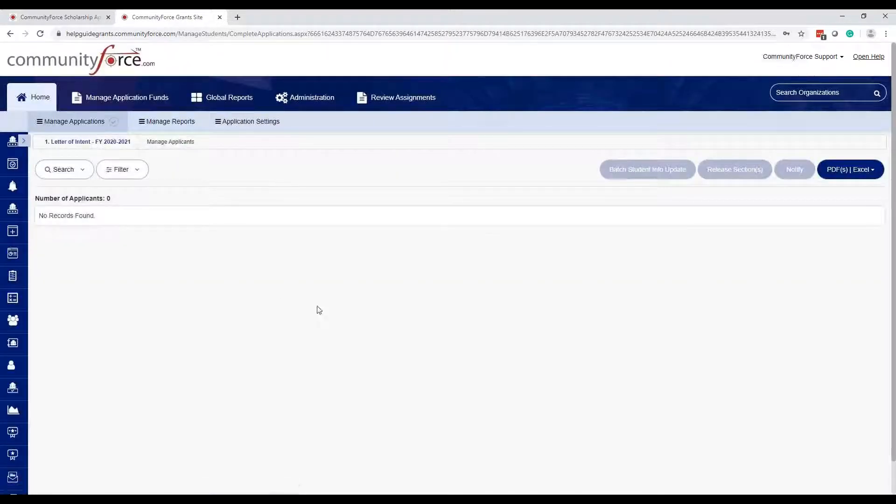
left_click(248, 121)
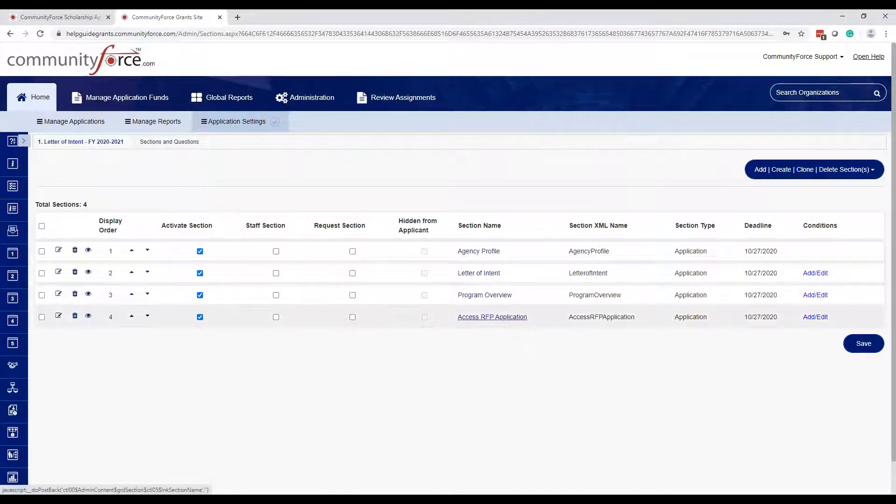
key("ctrl")
key("ctrl")
key("ctrl")
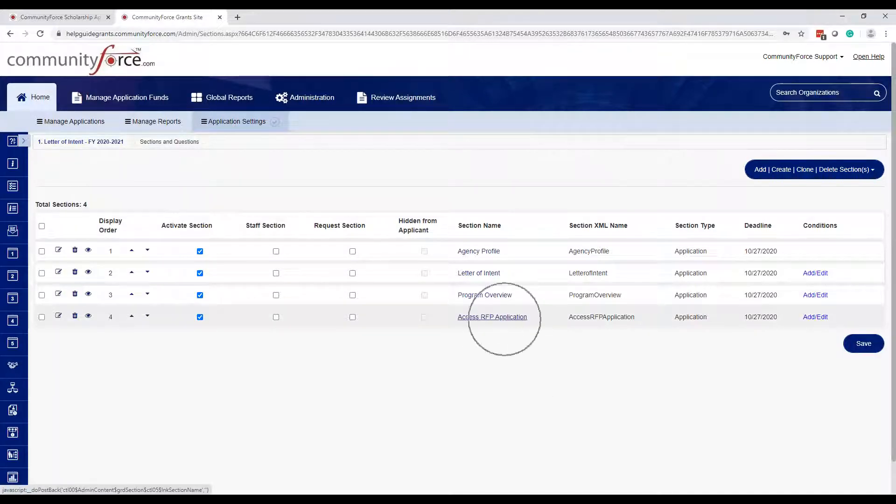
key("ctrl")
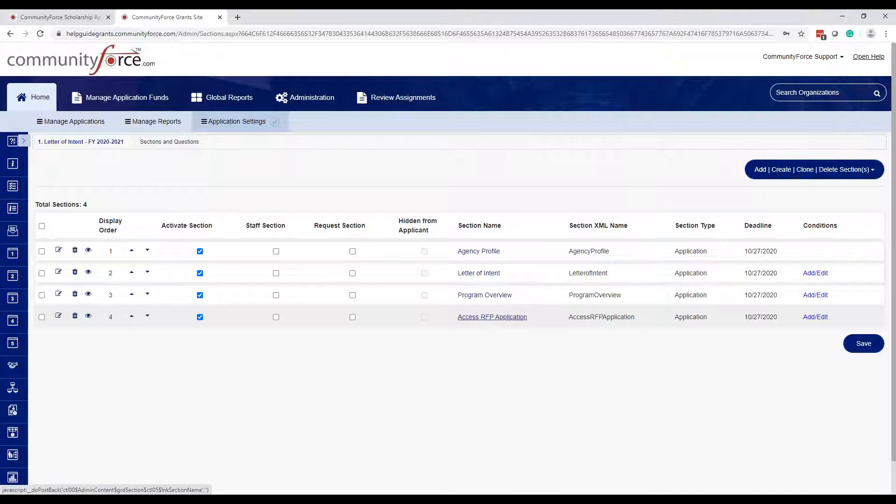
Step: Open the "Click on the link to access the RFP" question in the Access RFP Application section to view its funding and link settings
left_click(505, 319)
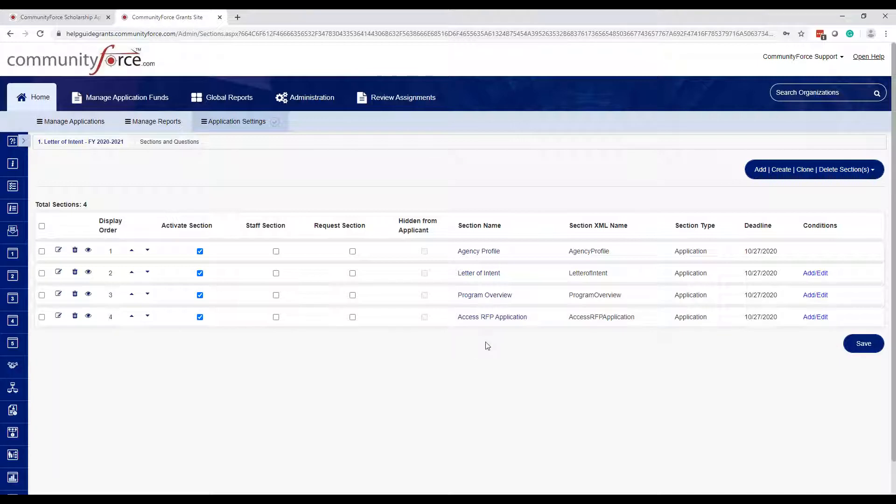
left_click(517, 319)
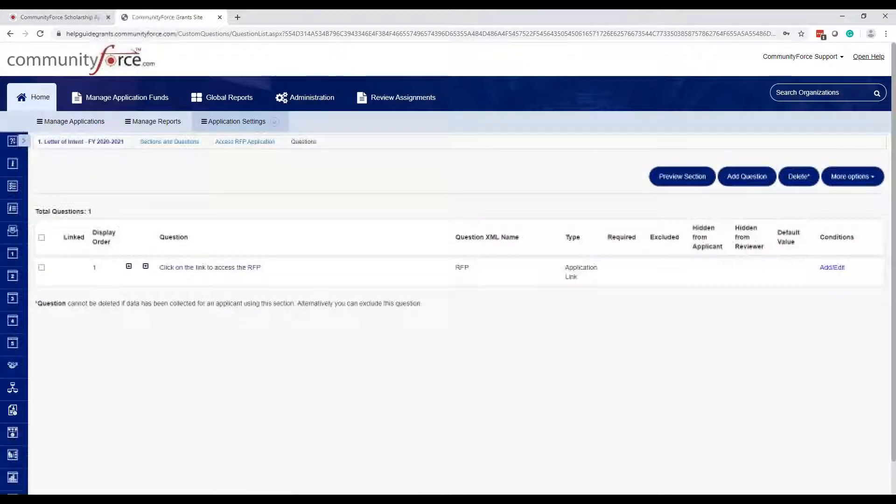
left_click(211, 273)
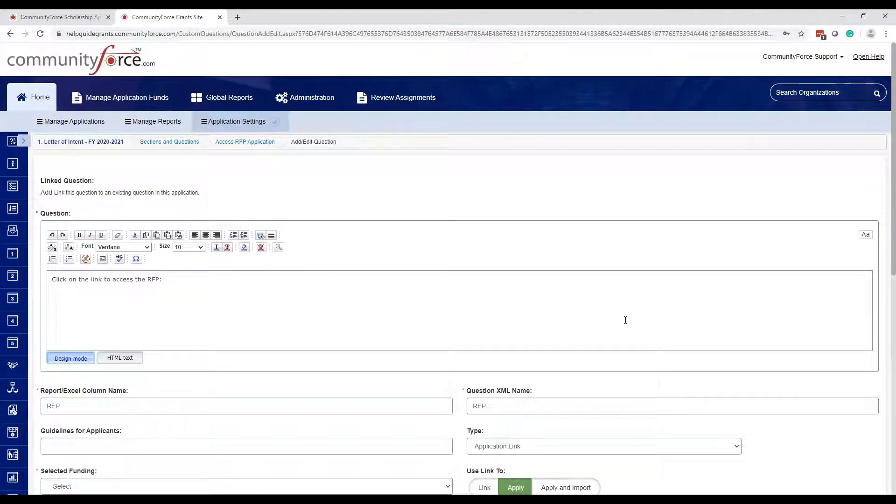
scroll(626, 320, "down", 4)
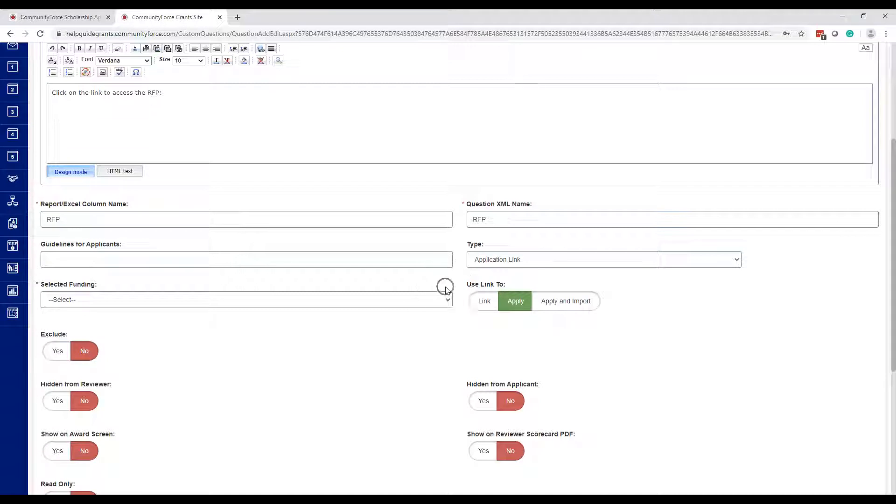
Step: Set the RFP link question's selected funding to "1. RFP/Grant Application 2020-2021", then save and exit the question
left_click(448, 302)
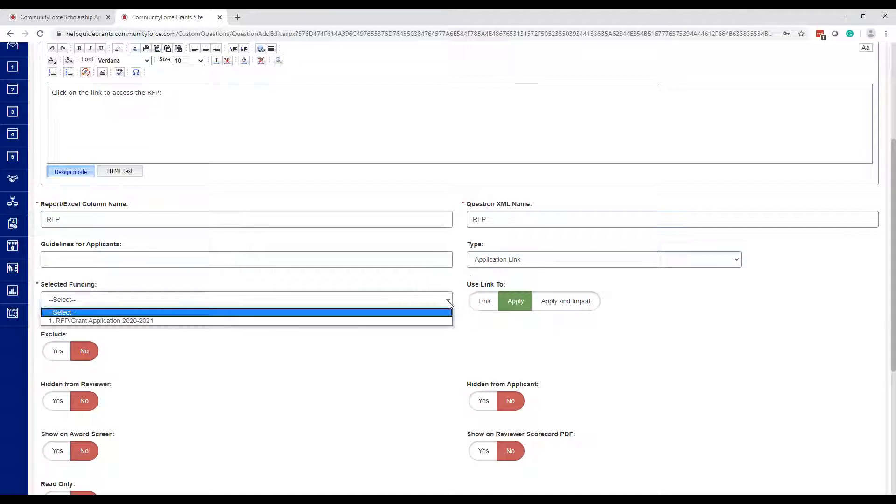
left_click(179, 322)
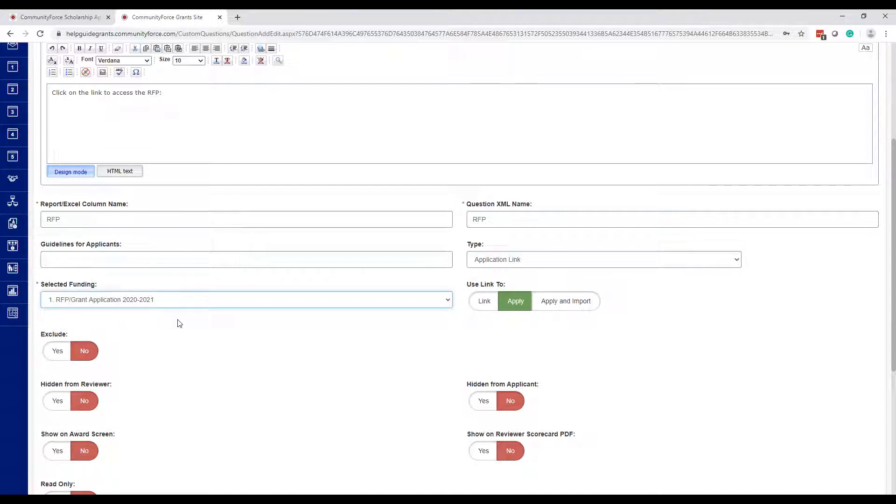
key("ctrl")
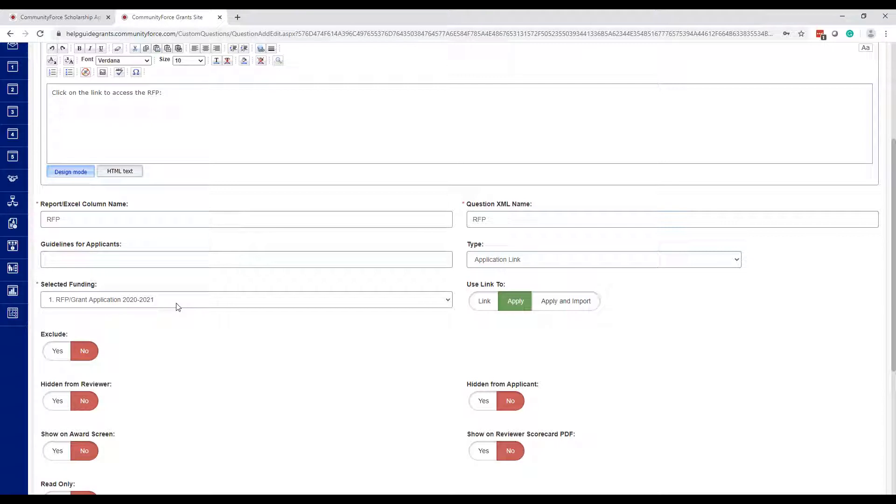
scroll(814, 306, "down", 5)
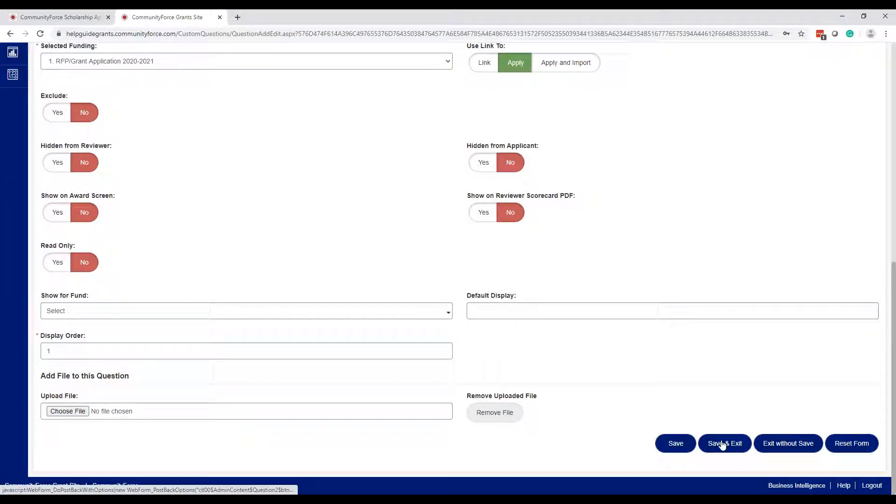
left_click(722, 443)
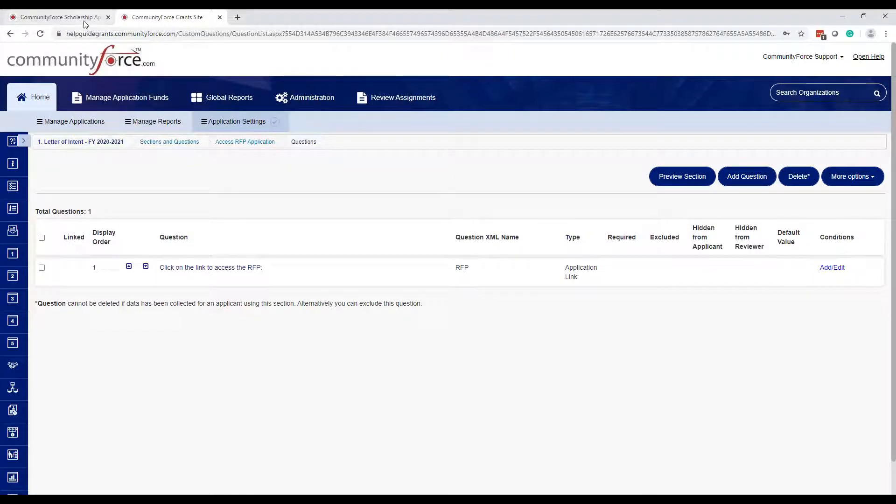
Step: Switch to the CommunityForce Scholarship site and open the fund assignment page of the 2020-2021 High School application
left_click(59, 17)
scroll(114, 163, "up", 8)
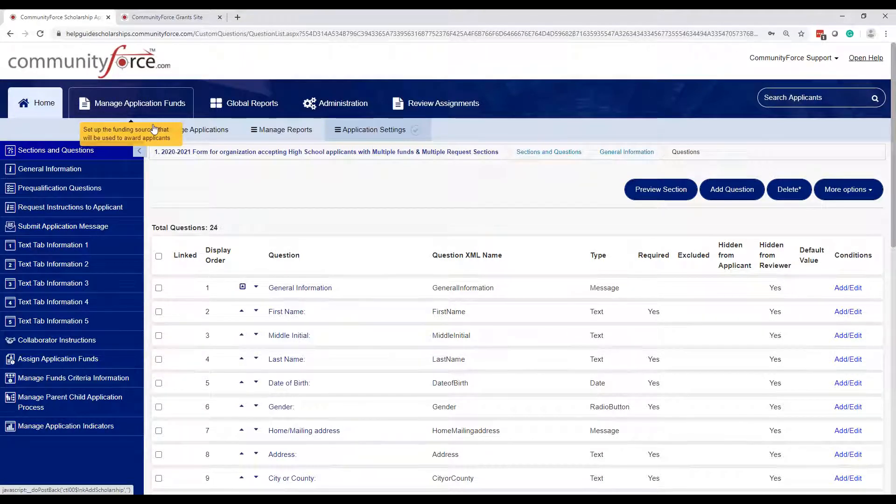
left_click(76, 365)
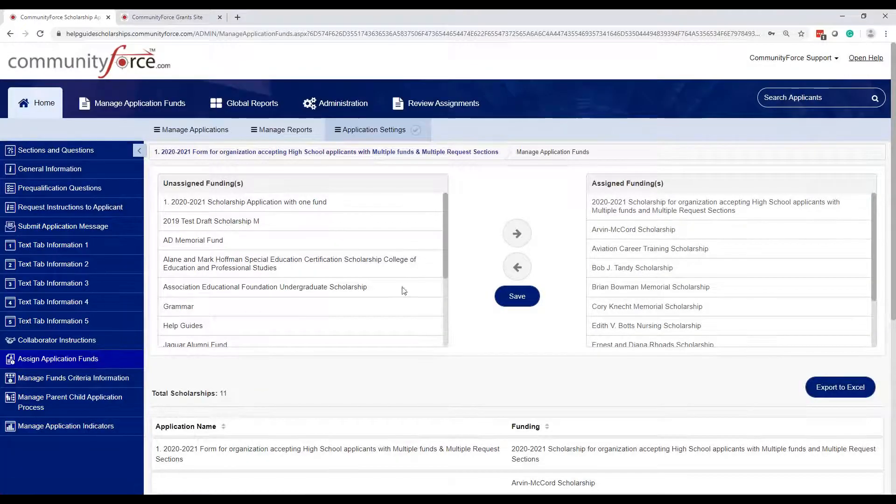
Step: Assign the Space Force fund to the application, save the assignment and confirm it
left_click_drag(444, 233, 391, 295)
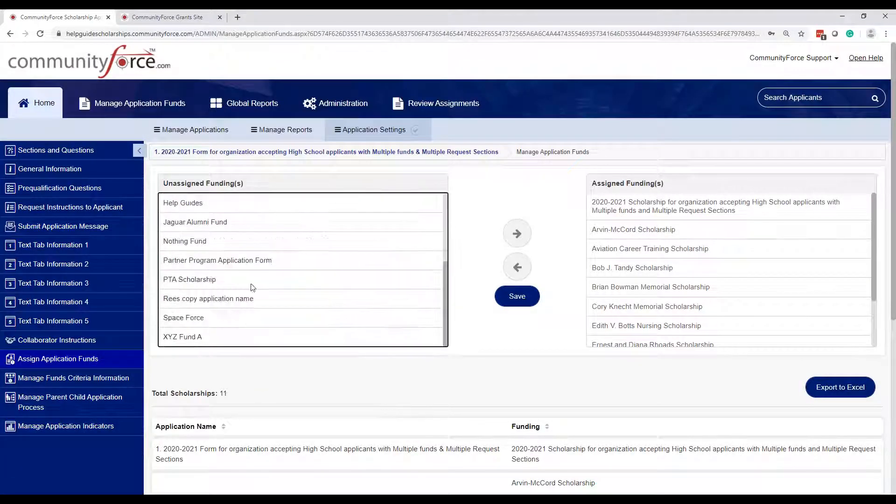
left_click(228, 320)
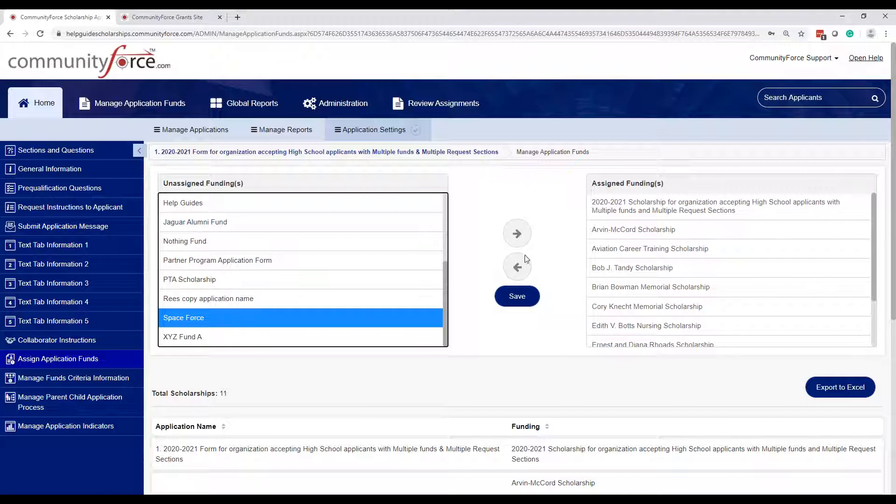
left_click(517, 234)
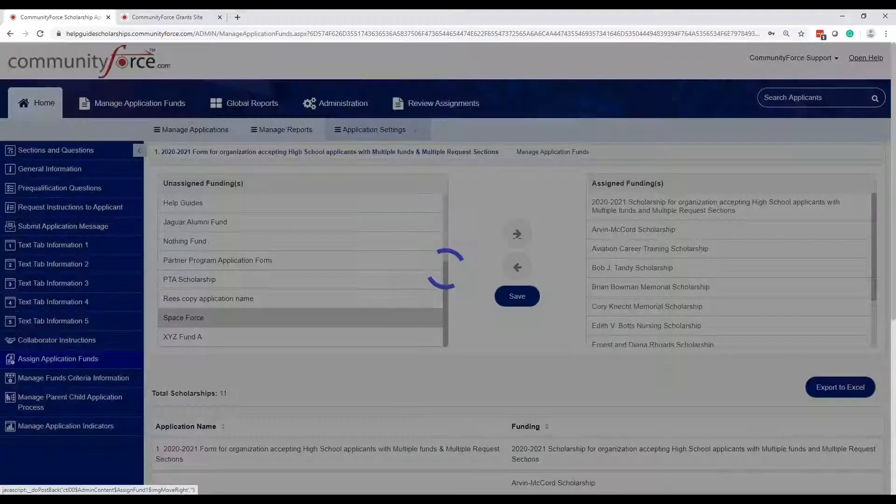
left_click(517, 296)
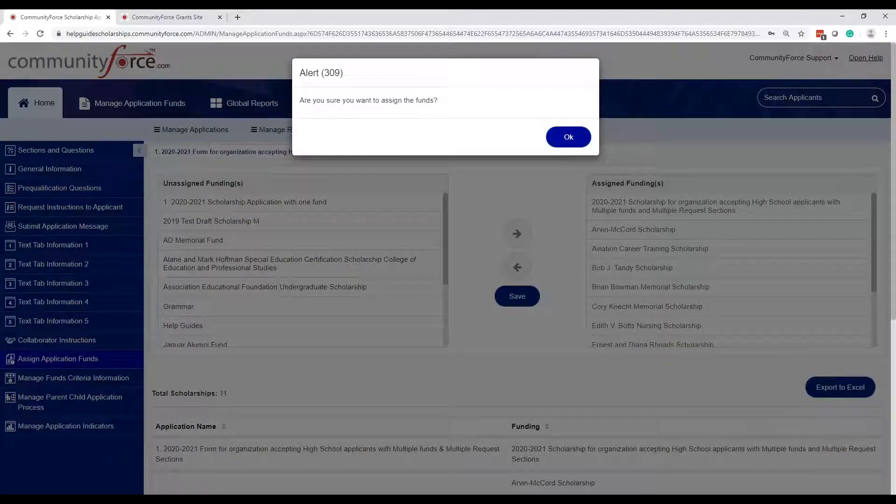
left_click(568, 137)
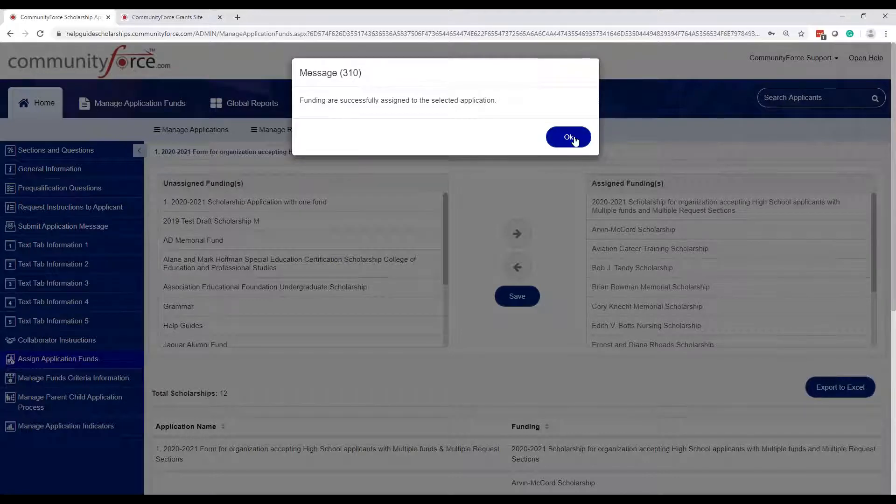
left_click(566, 136)
Step: Look over the assigned funds, view the eligibility criteria of the 2020-2021 multiple-funds scholarship and exit them unchanged
scroll(574, 140, "down", 7)
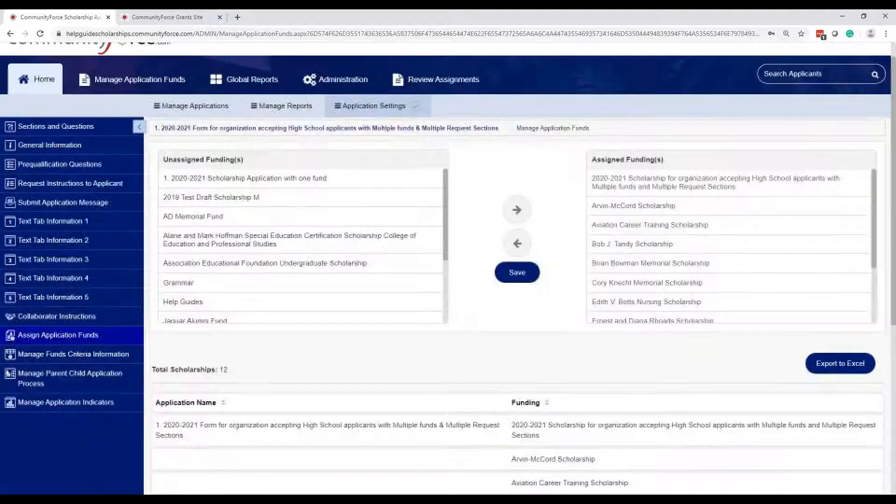
scroll(567, 144, "up", 5)
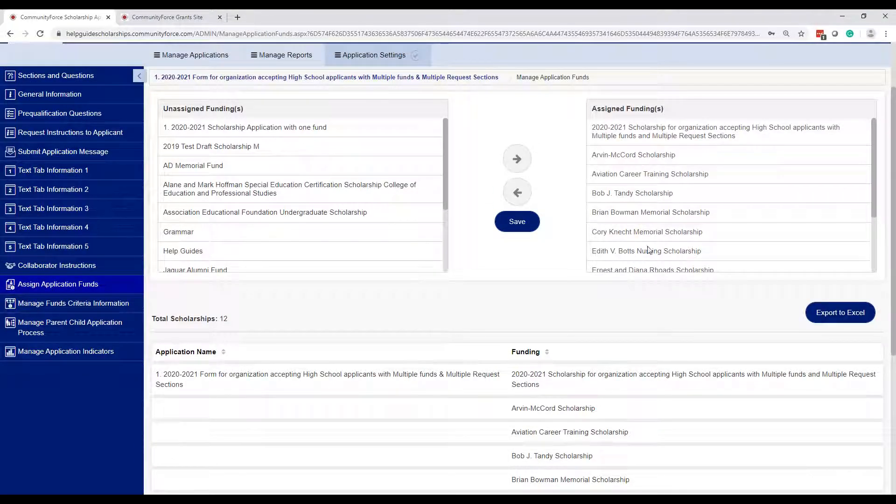
left_click(98, 306)
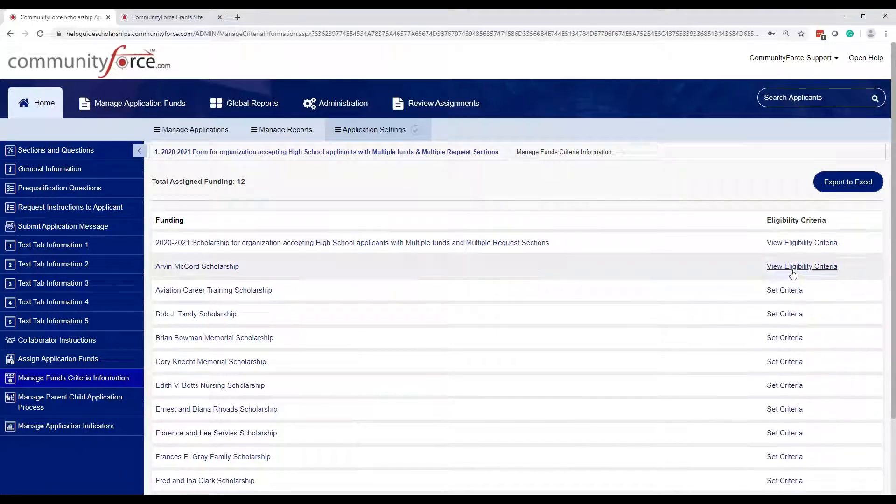
scroll(327, 317, "down", 2)
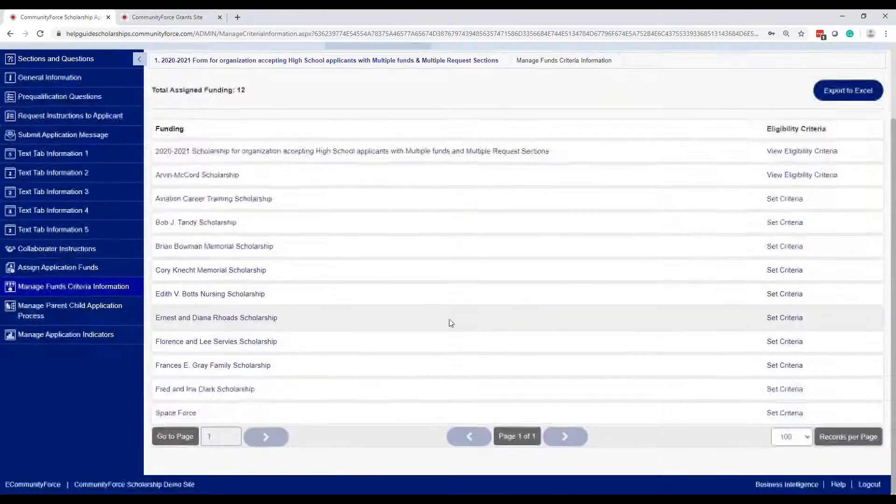
left_click(791, 152)
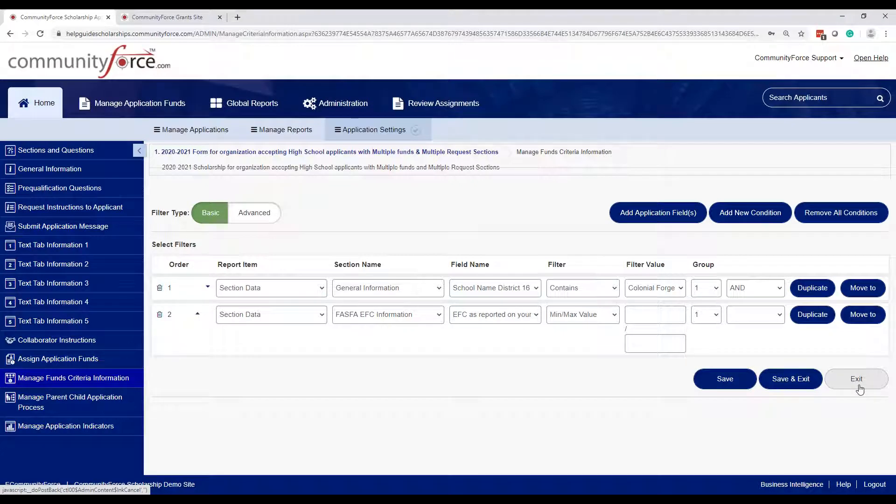
left_click(860, 389)
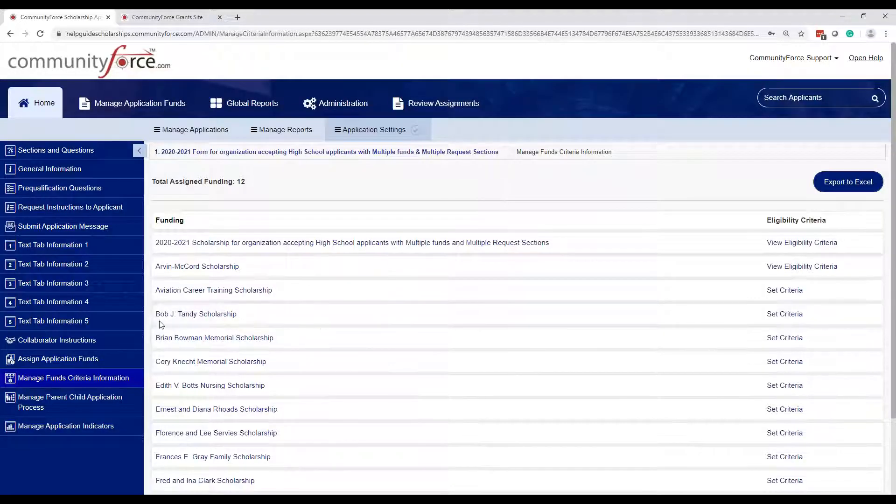
Step: Open the Essays section of the application and look through its scholarship messages, qualifying questions and essay prompts
left_click(70, 157)
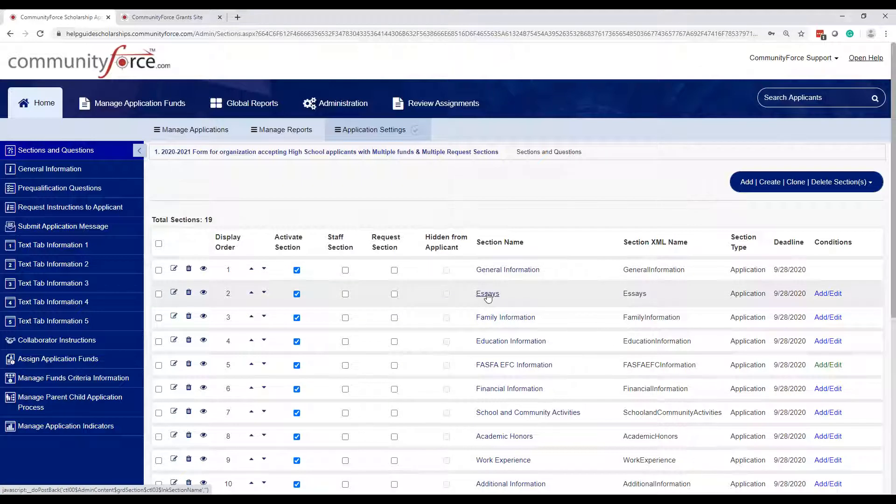
left_click(488, 294)
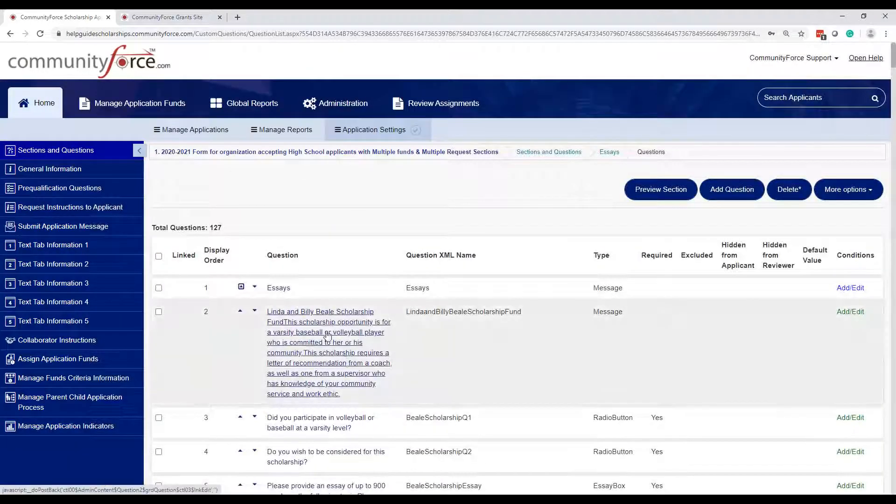
left_click(860, 314)
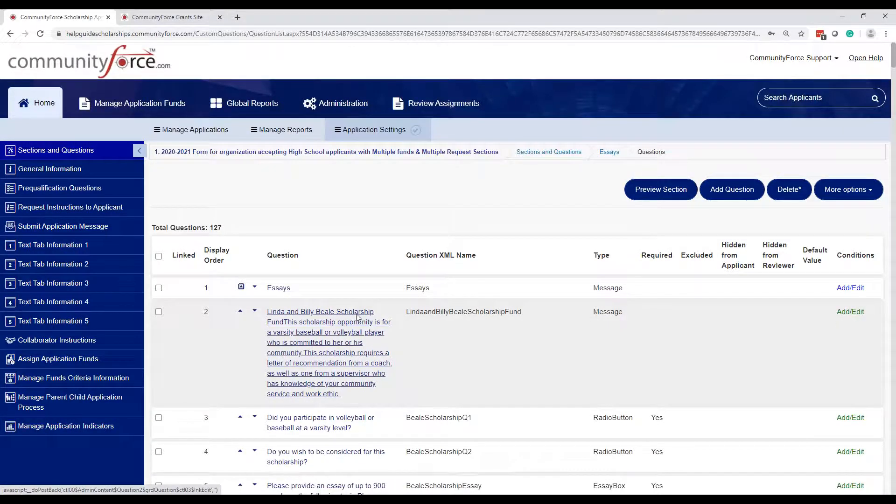
scroll(861, 315, "down", 5)
scroll(352, 330, "down", 10)
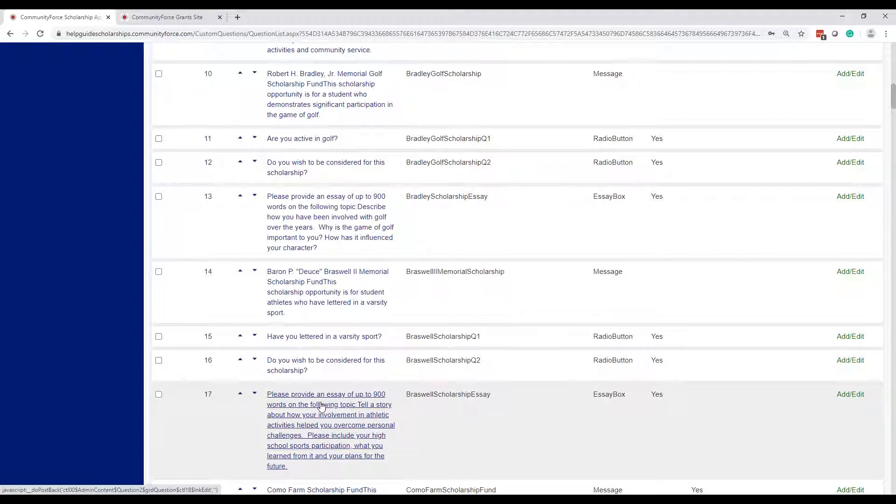
Step: Select question 14 in the Essays section and view the additional options, such as Exclude/Include, without applying any
left_click(160, 272)
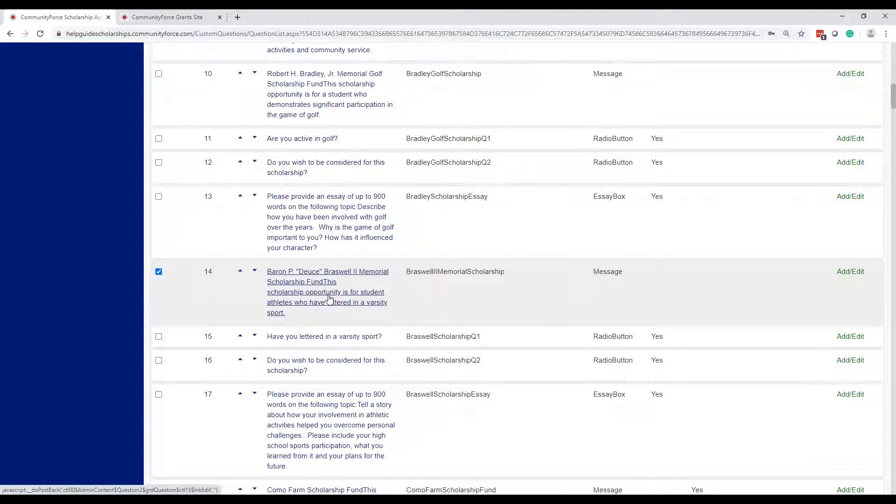
scroll(329, 299, "up", 15)
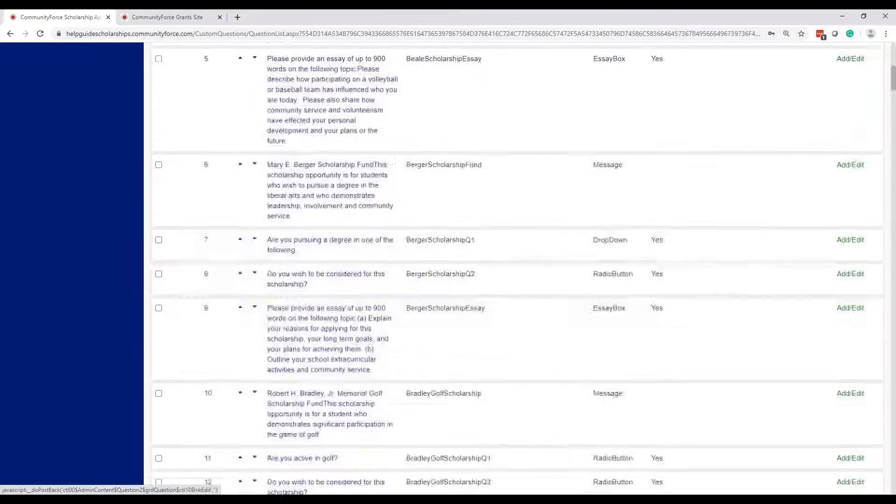
scroll(789, 196, "up", 2)
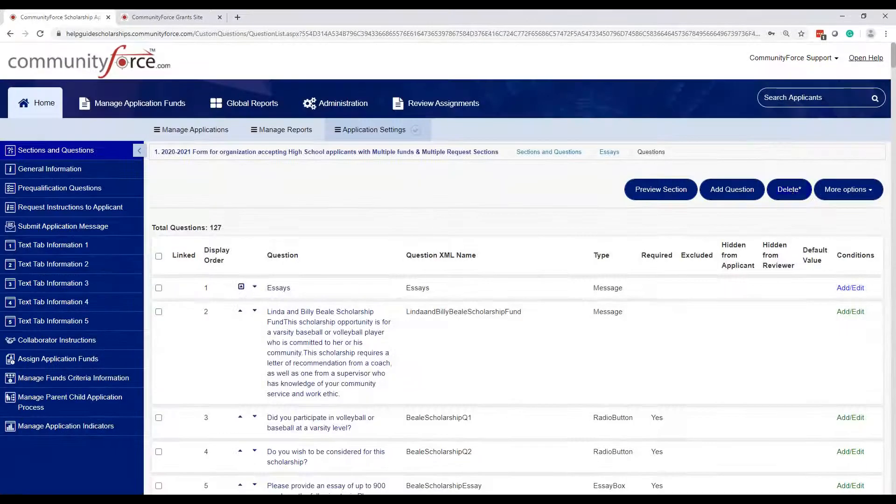
left_click(848, 192)
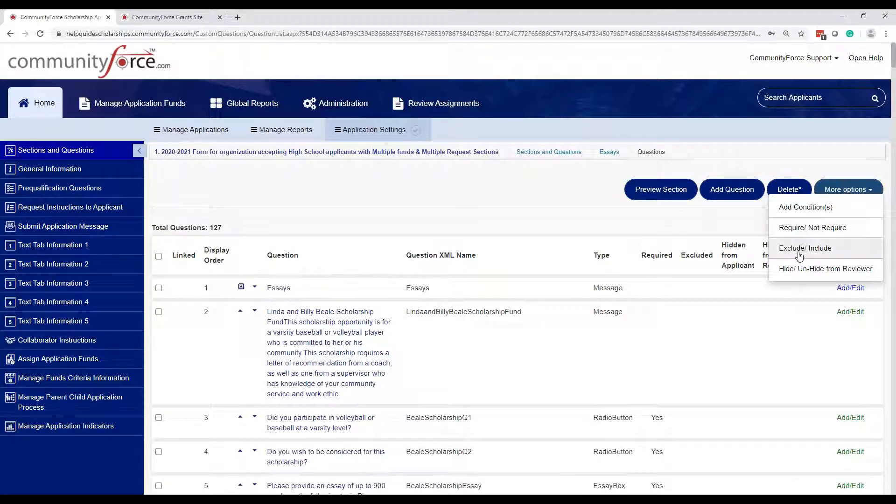
left_click(765, 342)
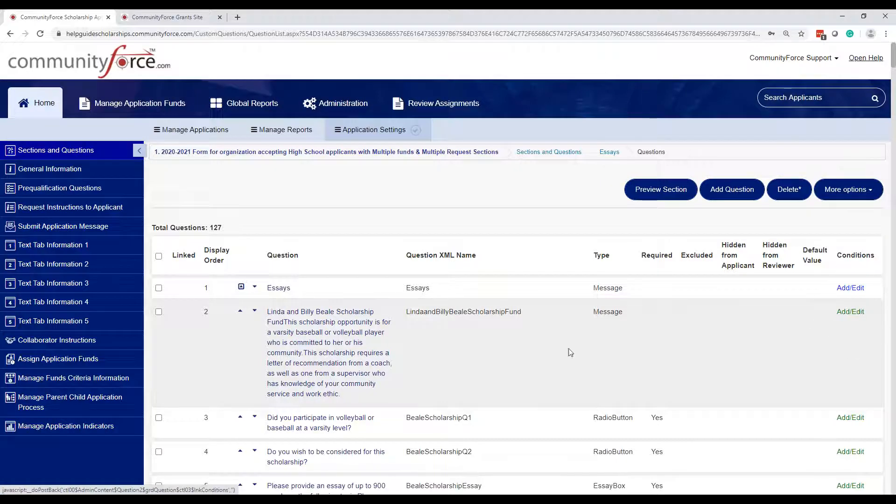
Step: Examine questions 14 to 17 in the Essays list, from the varsity sport scholarship message to its essay prompt
scroll(691, 354, "down", 7)
scroll(810, 370, "down", 8)
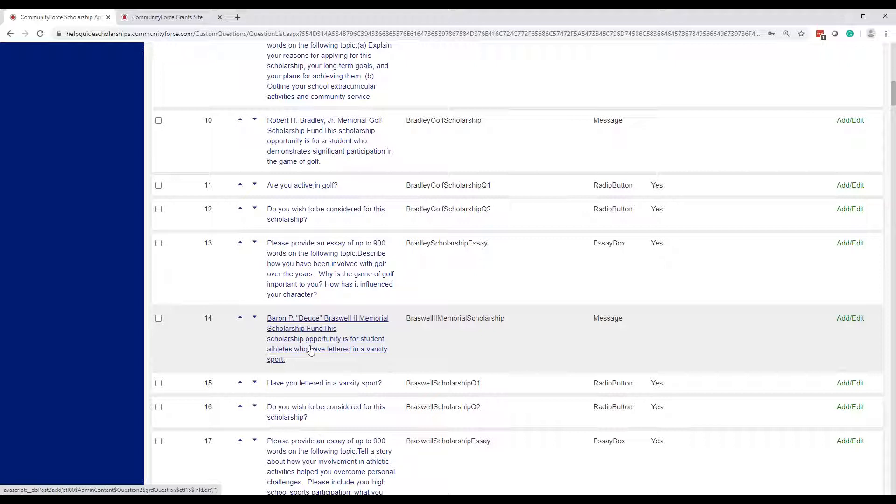
left_click(870, 328)
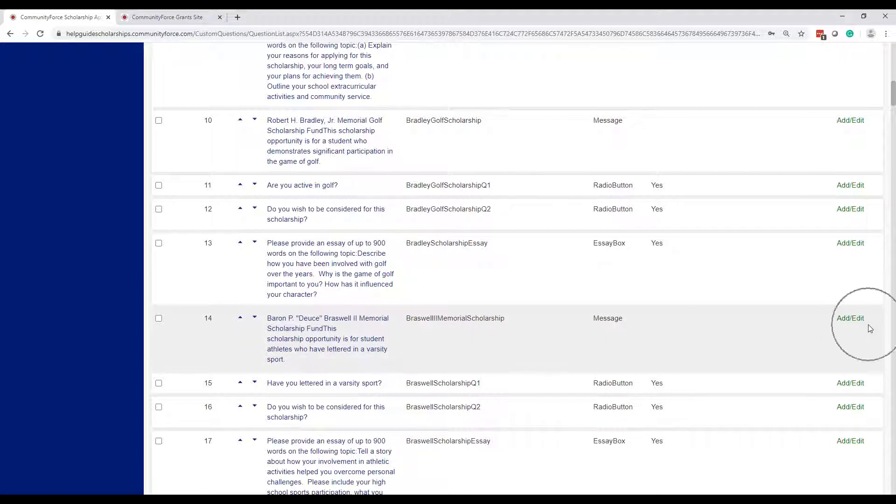
key("ctrl")
key("ctrl")
key("ctrl")
key("ctrl")
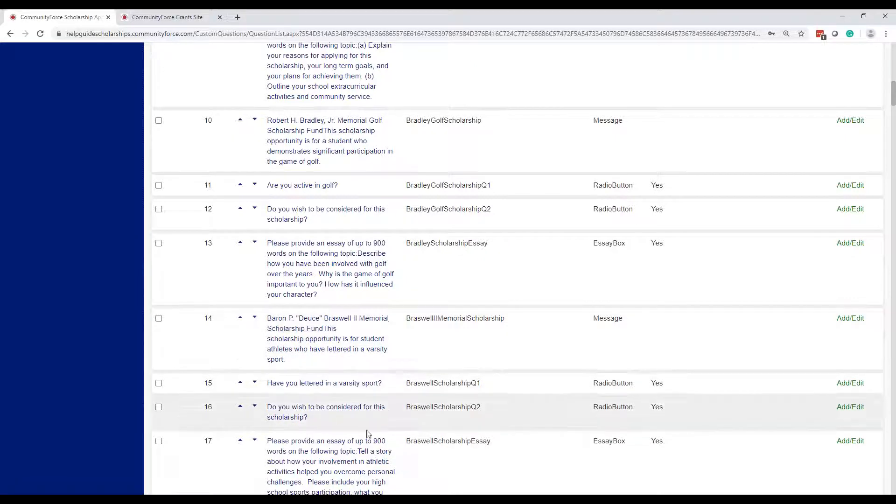
scroll(346, 345, "down", 2)
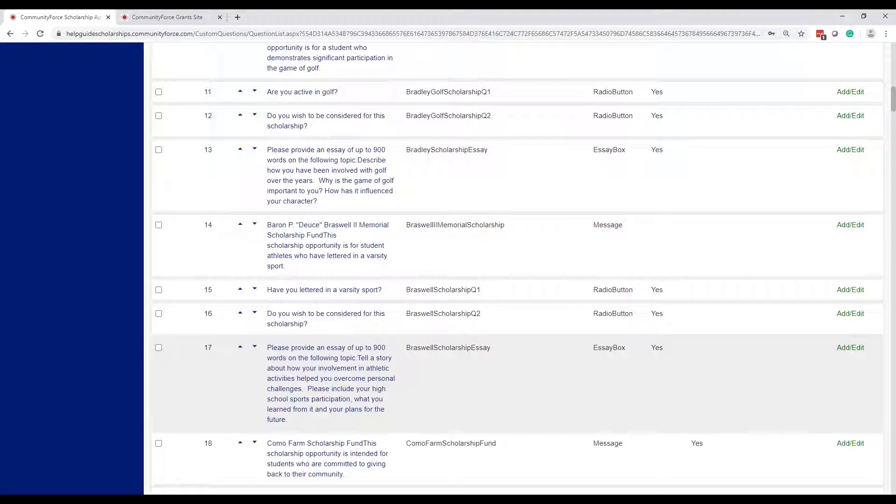
Step: Select questions 14 to 17 in the Essays section and view question 14's display conditions, exiting without saving
left_click(158, 226)
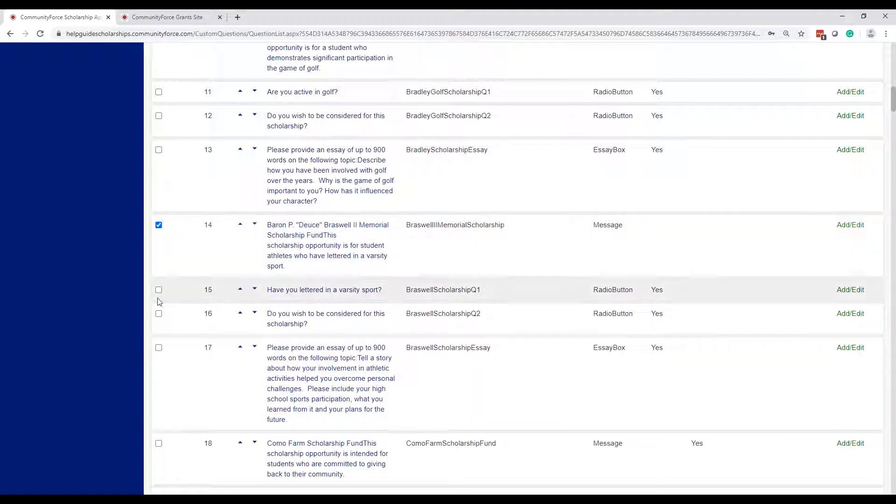
left_click(160, 292)
left_click(159, 314)
left_click(159, 348)
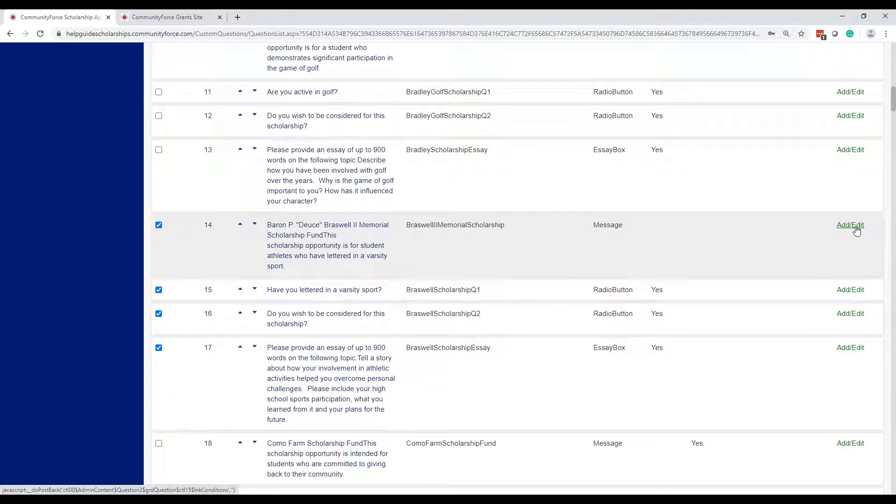
left_click(856, 229)
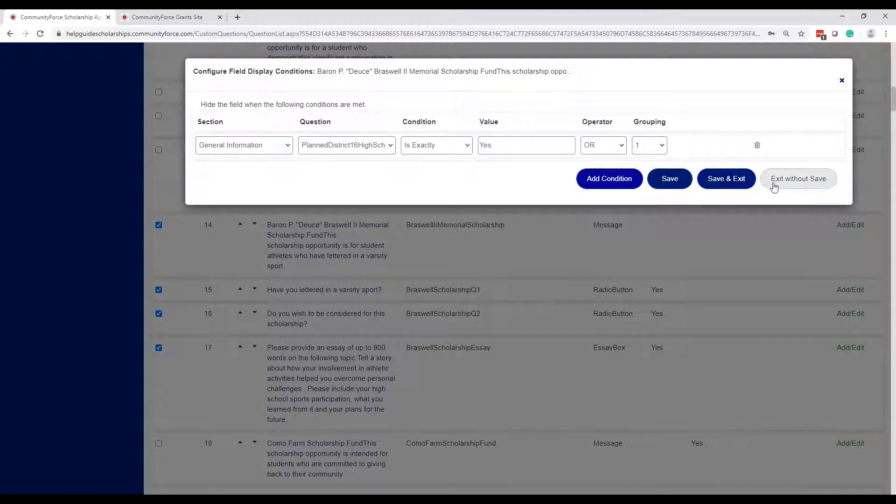
left_click(808, 185)
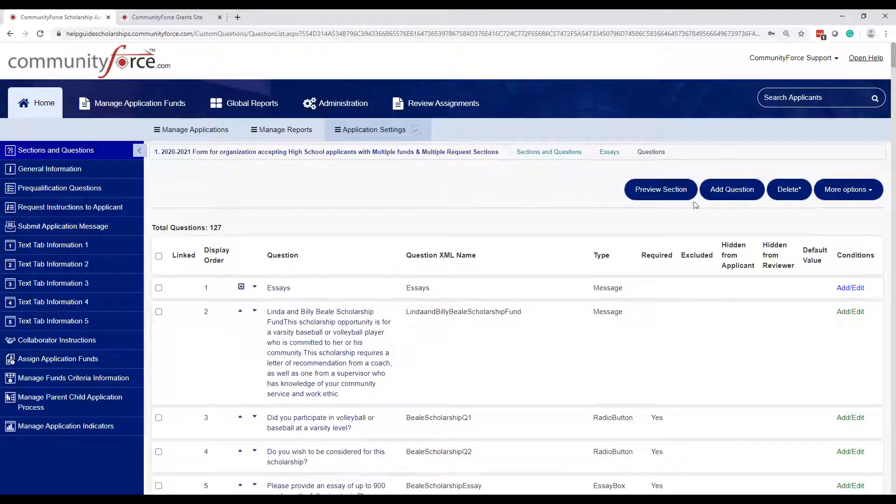
Step: View the additional actions available for the Essays questions, including Exclude/Include, and close them without applying any
left_click(861, 190)
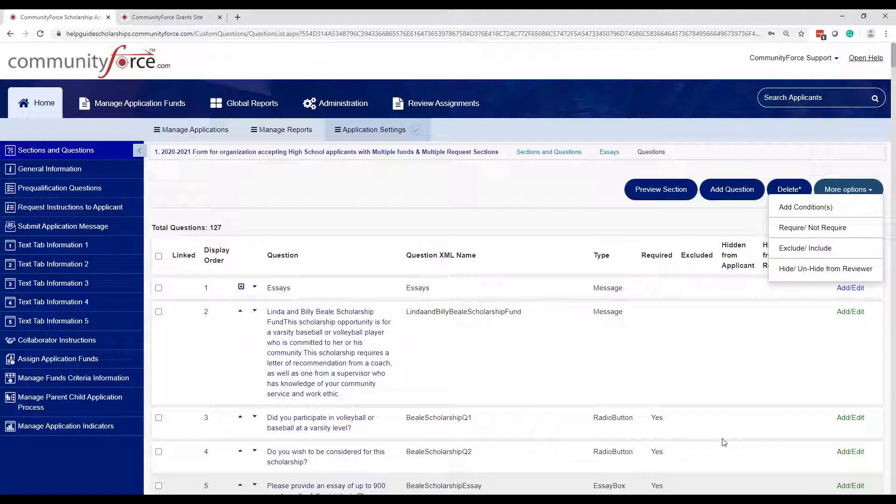
scroll(681, 280, "down", 1)
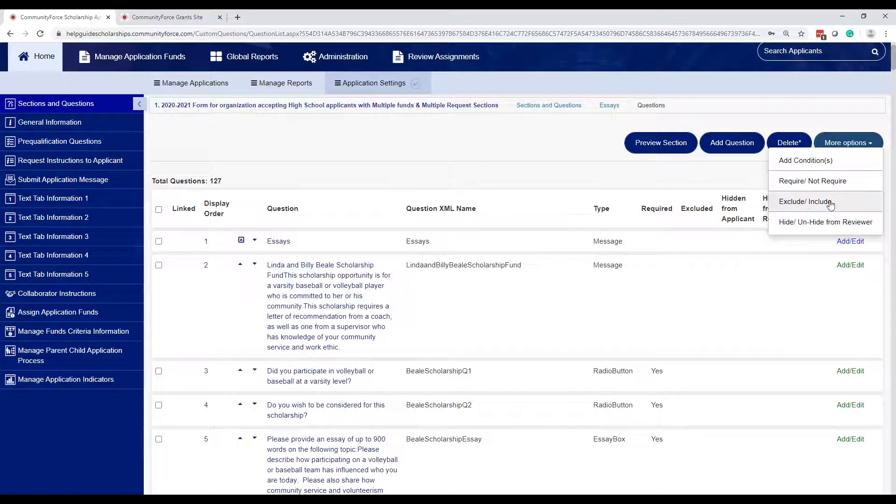
left_click(455, 158)
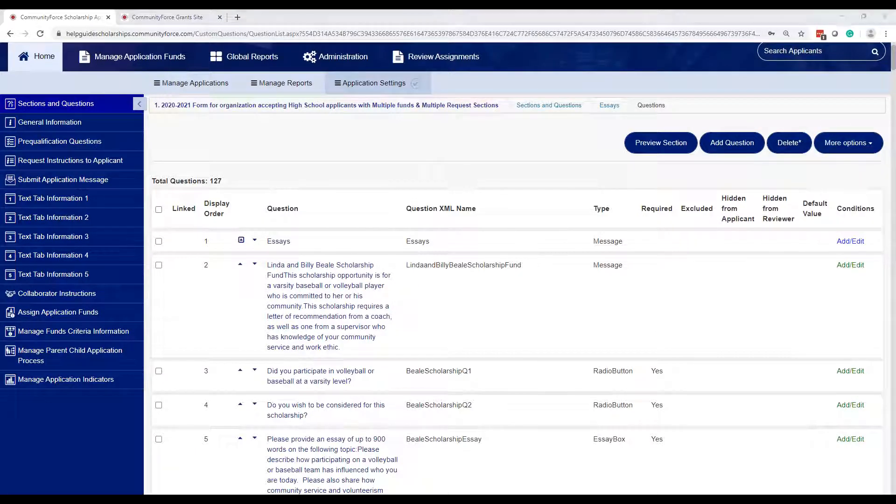
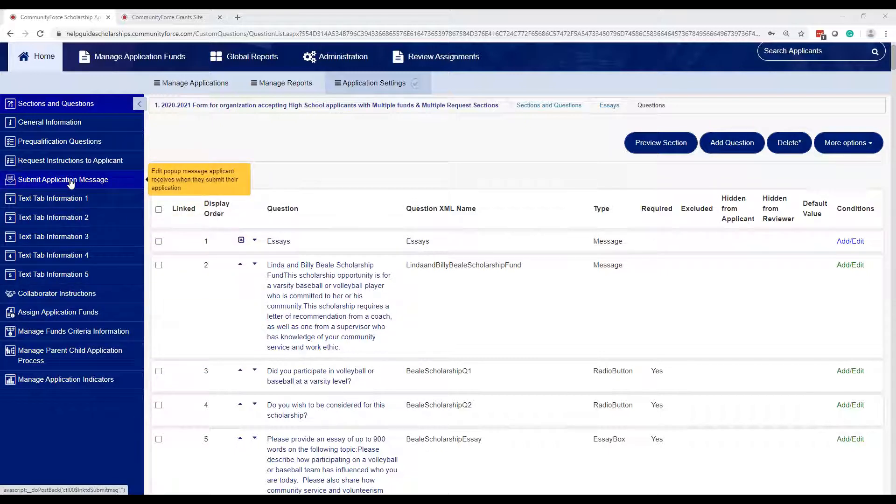
Step: Open the applicant management area of the 2020-2021 multiple-funds form and look through its Notification Center templates
left_click(204, 83)
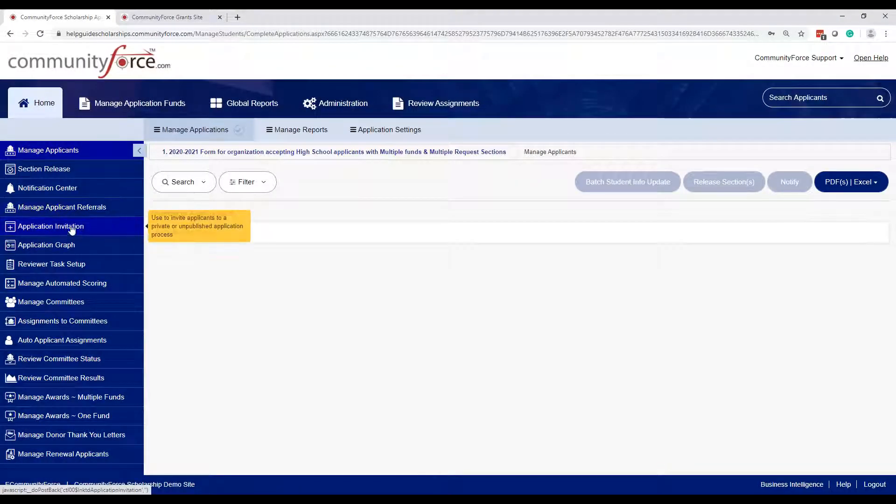
left_click(44, 191)
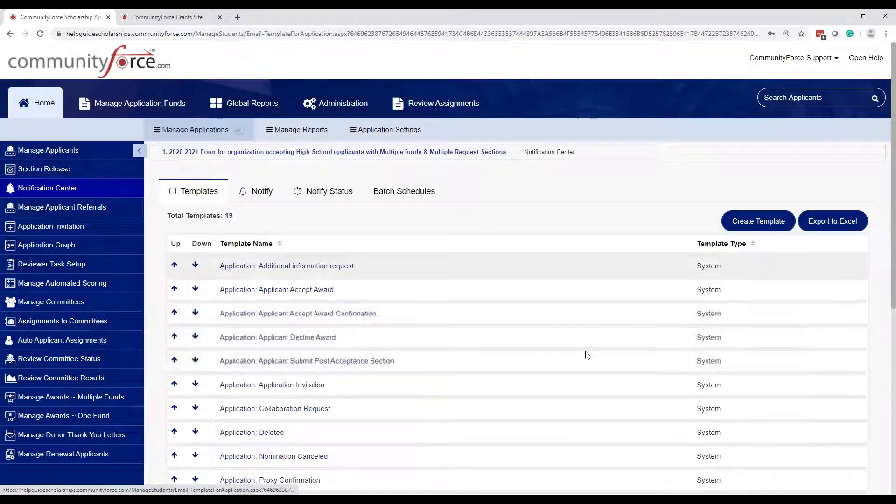
scroll(534, 344, "down", 3)
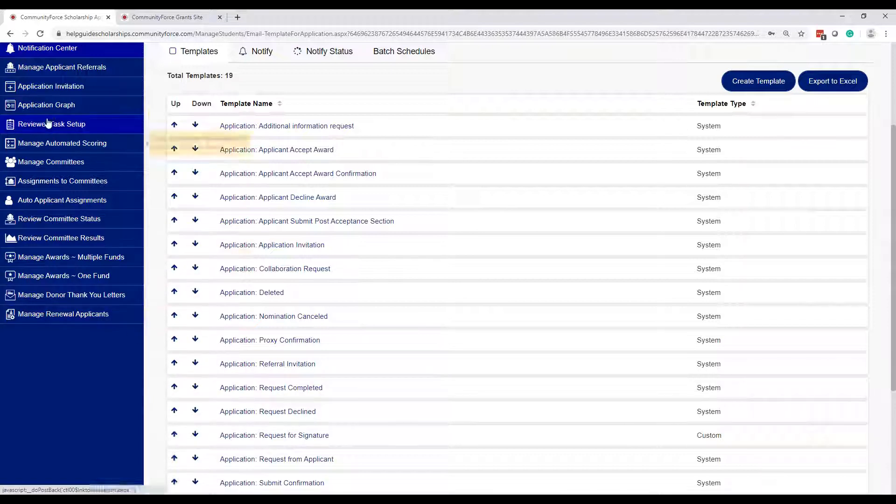
scroll(53, 192, "up", 1)
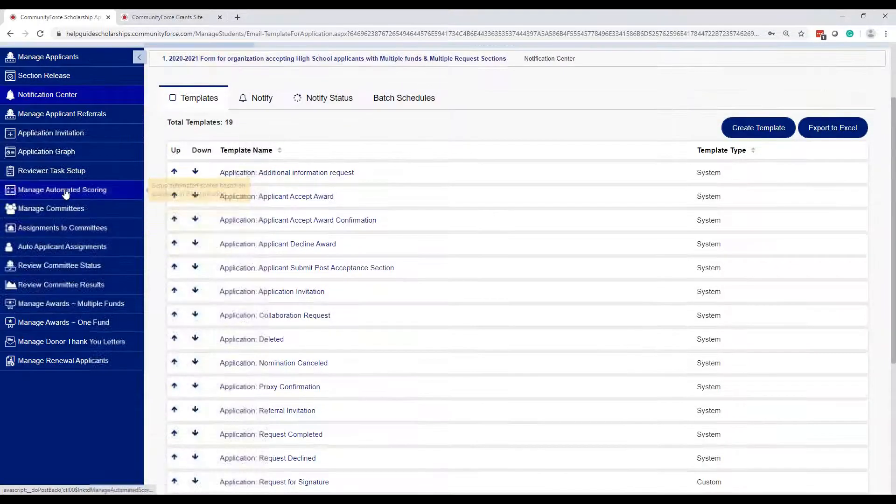
Step: View the score sheet of Task 1 in Reviewer Task Setup and the application's review committees
left_click(64, 175)
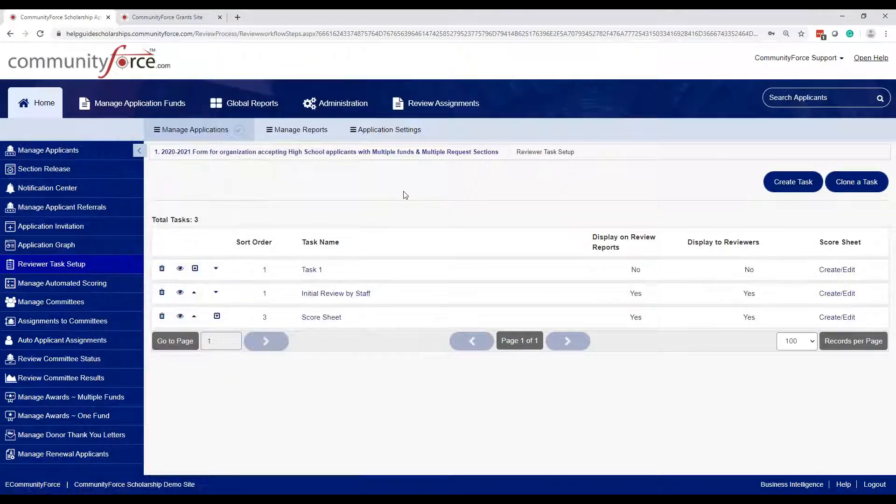
left_click(834, 271)
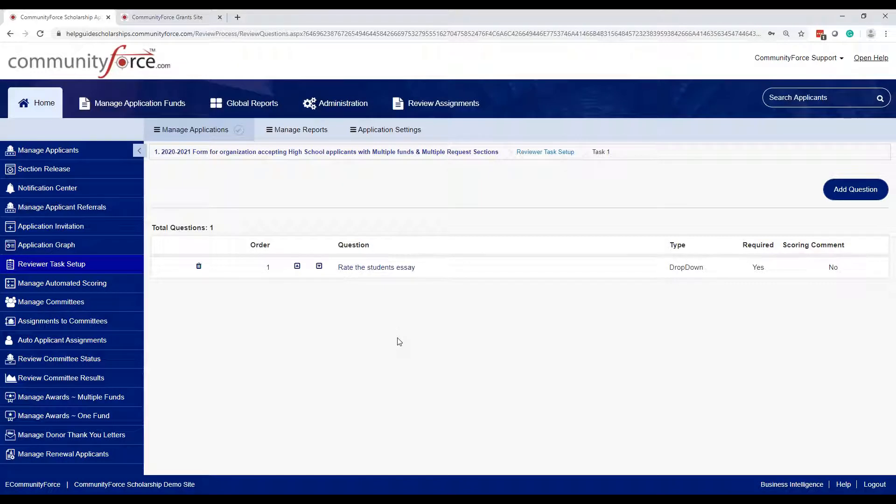
left_click(51, 303)
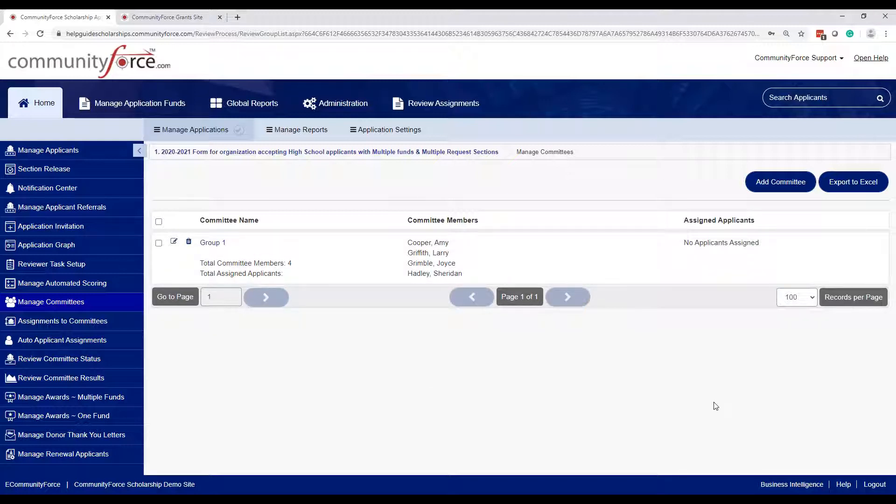
Step: Open the 2017-2018 Fund for Undergraduate, review its publishing settings, contacts, donors and search filters, and exit without saving
left_click(120, 105)
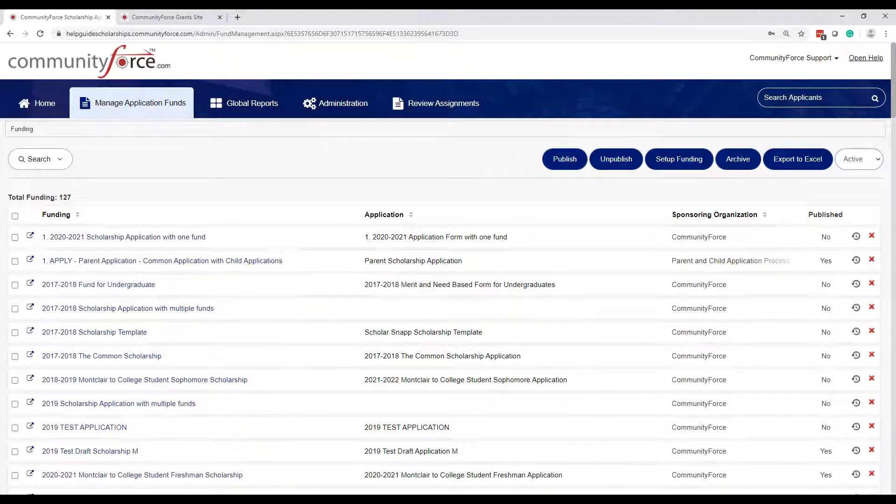
left_click(138, 287)
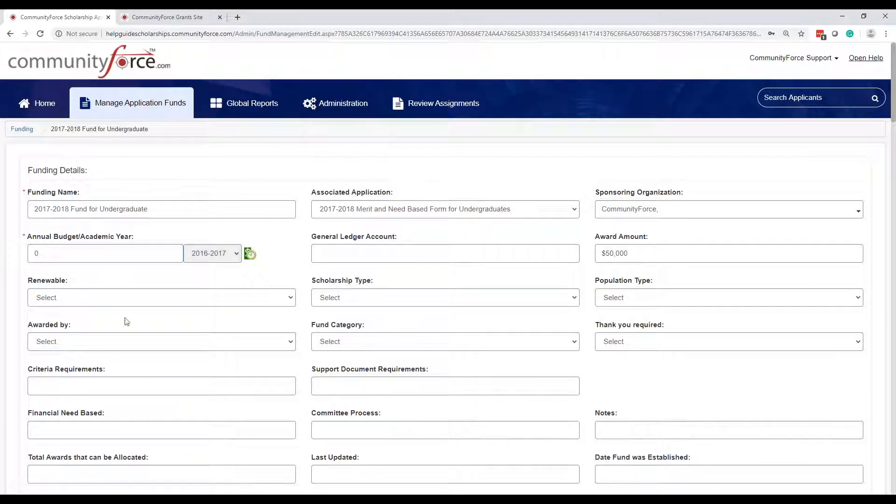
scroll(280, 374, "down", 5)
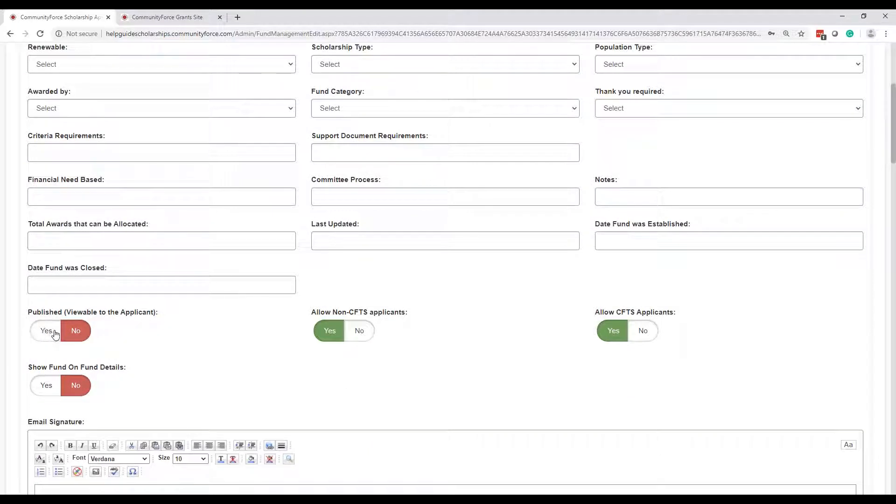
left_click_drag(892, 163, 893, 490)
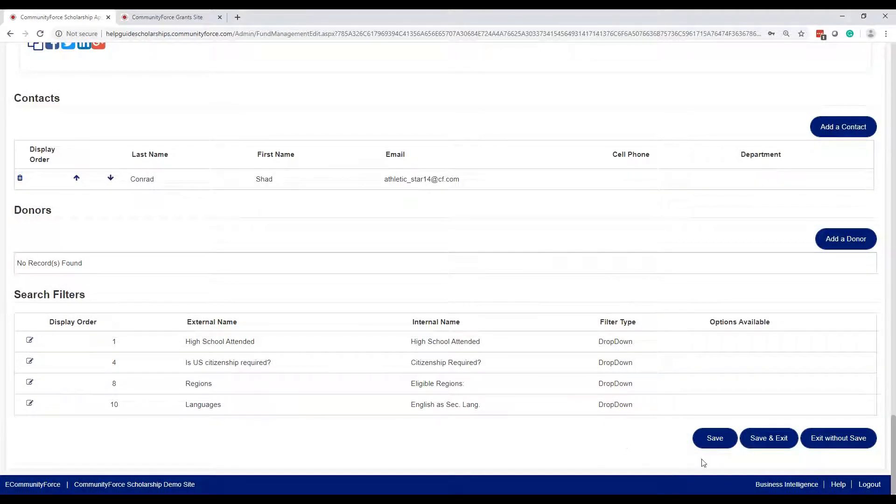
left_click(823, 444)
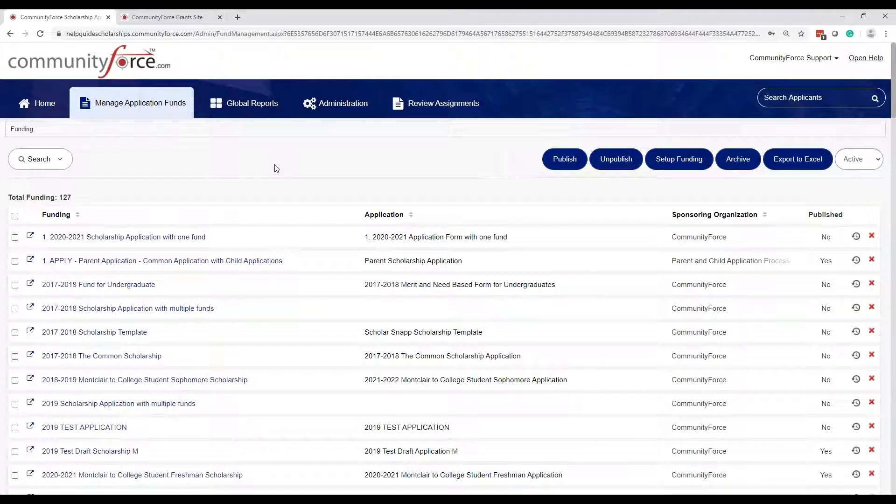
Step: Open 1. 2017-2018 Application Form with one fund and try to access its Application Invitation page, dismissing the alerts
left_click(60, 100)
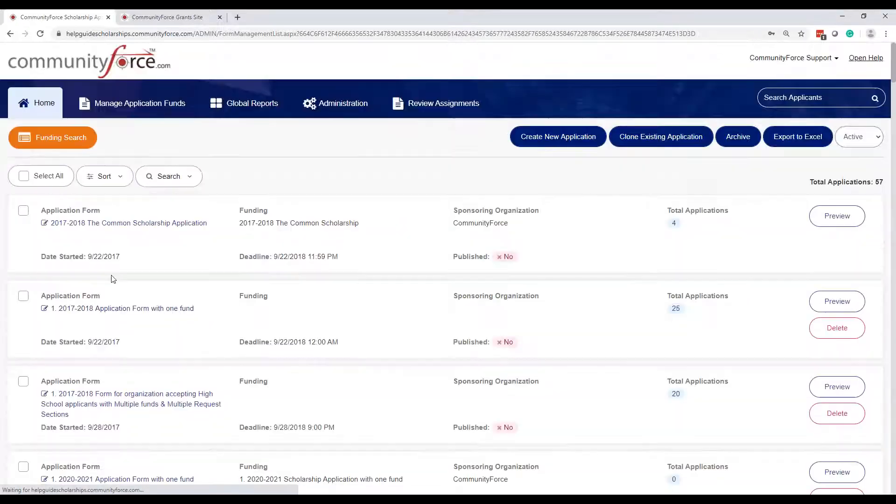
scroll(124, 320, "down", 1)
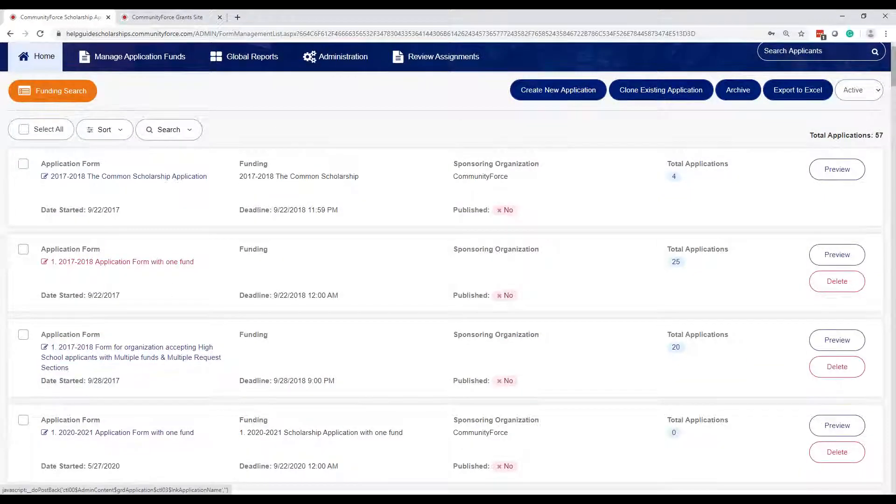
left_click(124, 261)
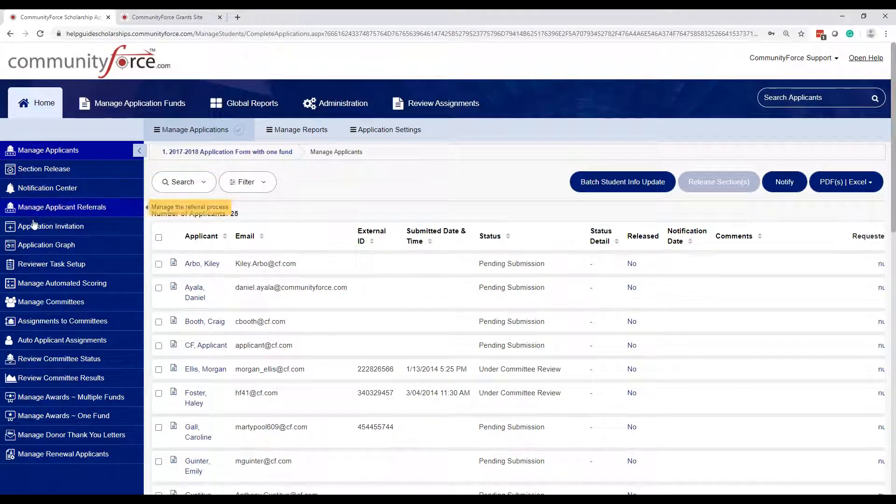
left_click(50, 227)
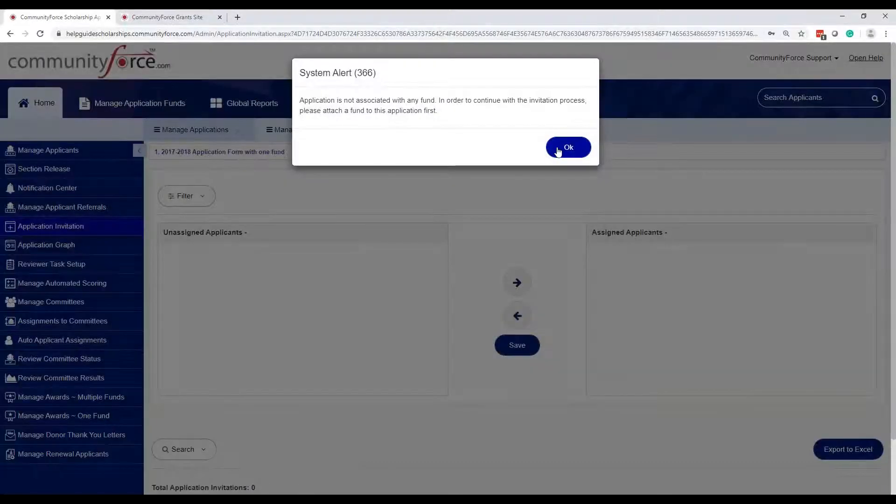
left_click(558, 151)
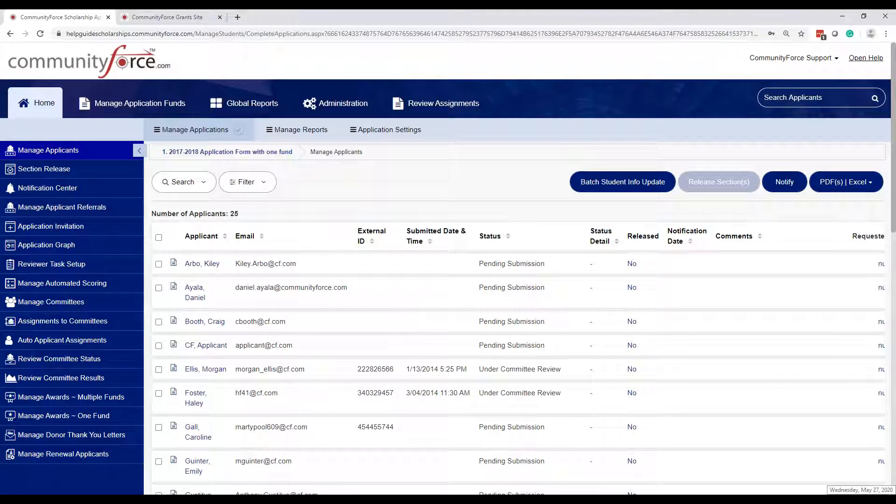
left_click(57, 228)
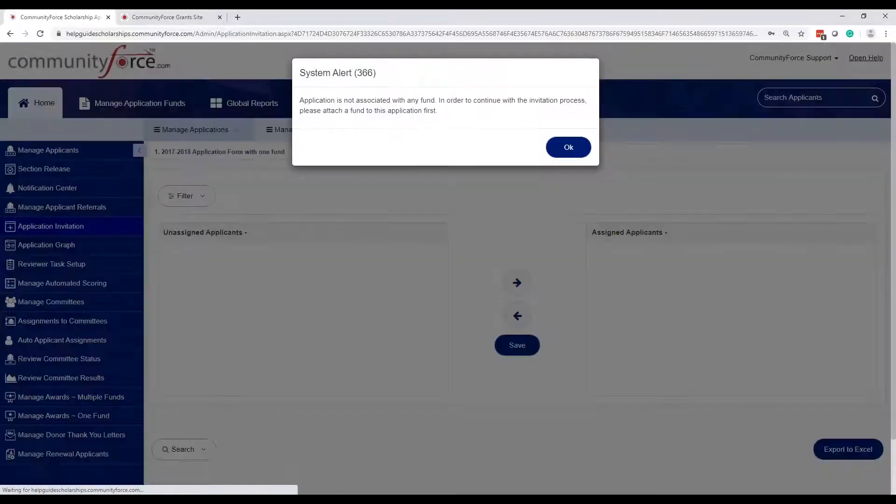
left_click(579, 148)
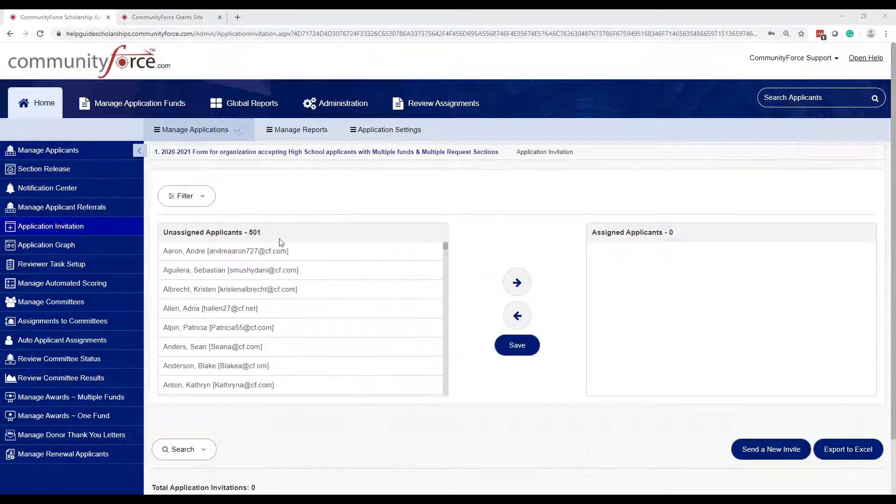
Step: Move the second numbered test applicant to the assigned applicants for the 2020-2021 multiple-funds form's application invitation
mouse_move(447, 250)
left_mouse_down()
mouse_move(449, 330)
mouse_move(456, 232)
mouse_move(452, 320)
mouse_move(452, 246)
left_mouse_up()
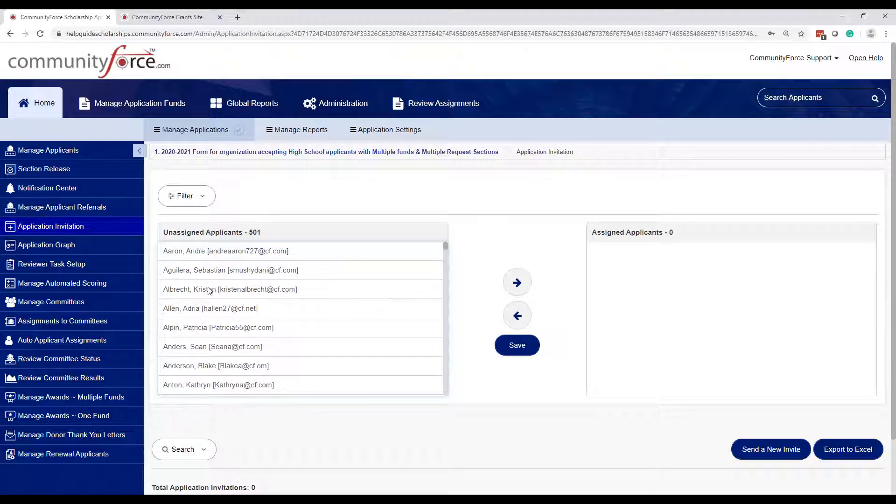
scroll(289, 276, "down", 3)
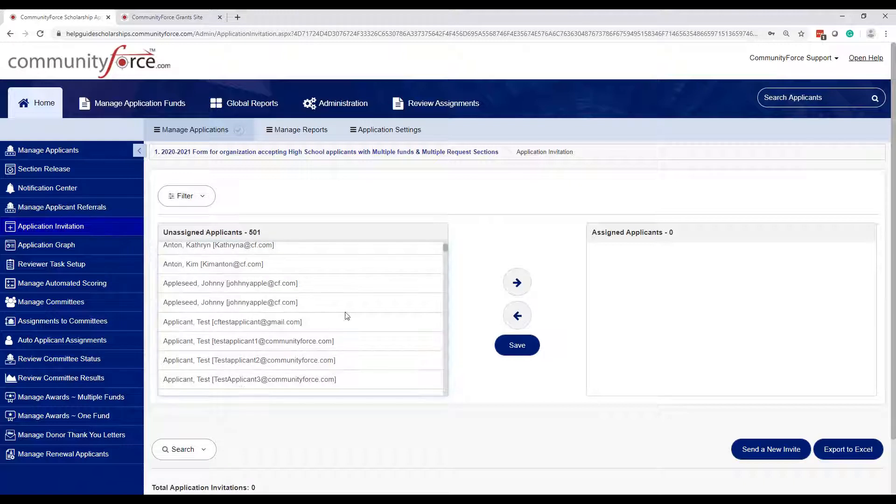
left_click(252, 361)
left_click(516, 284)
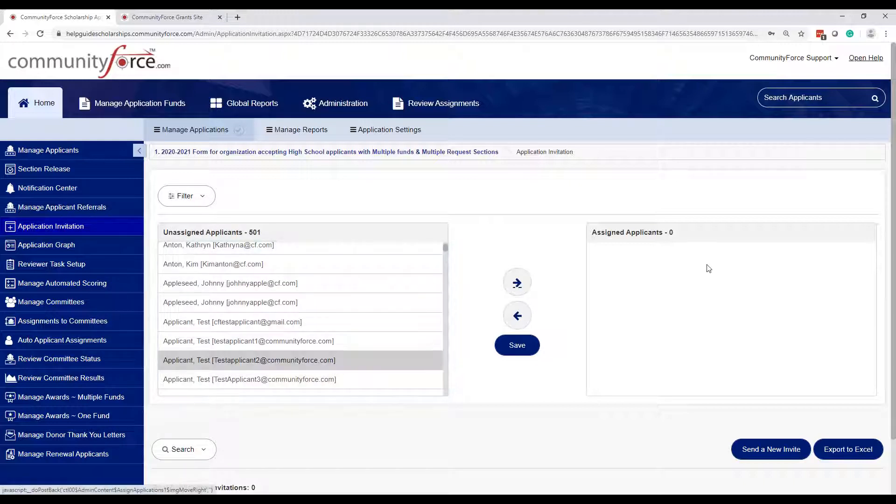
left_click(775, 458)
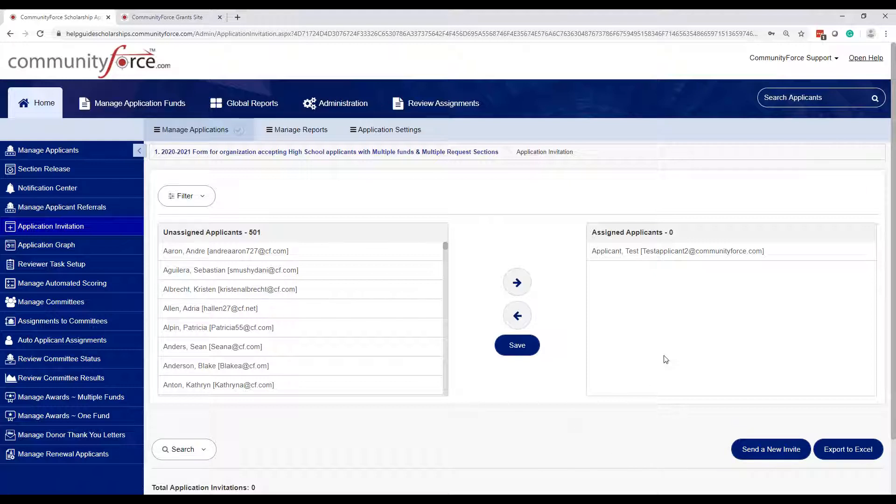
Step: Open the 2018-2019 Montclair to College Student Sophomore Scholarship fund and look through its details for the Grant Link
left_click(150, 103)
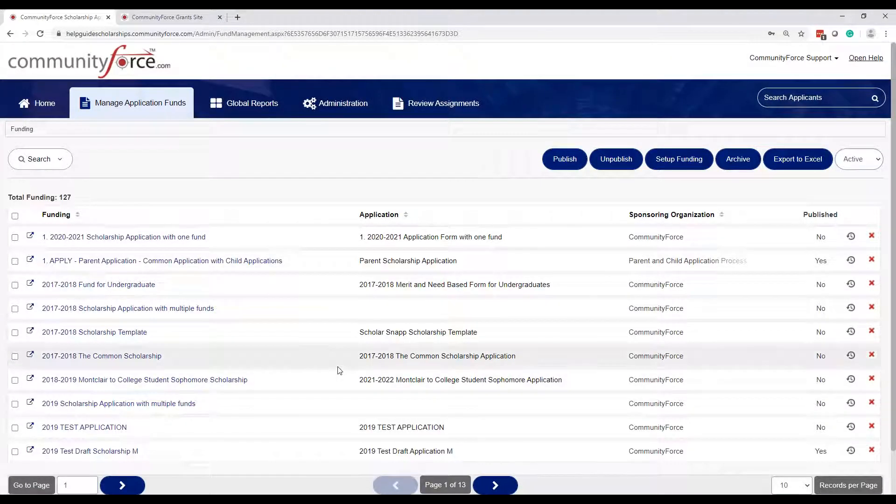
left_click(246, 381)
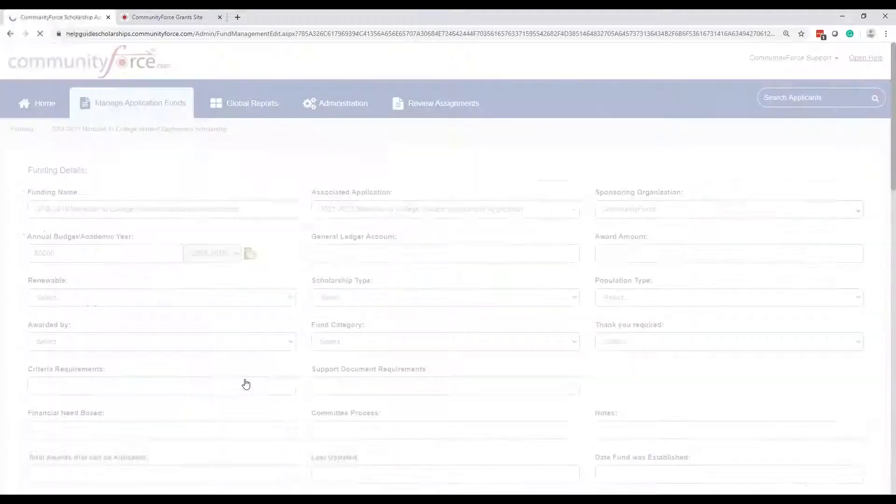
scroll(584, 273, "down", 10)
scroll(588, 270, "down", 20)
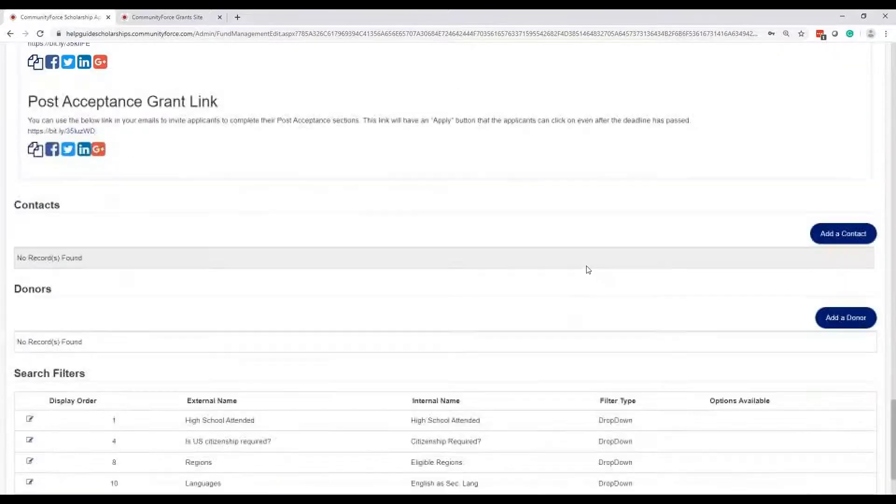
scroll(586, 268, "down", 2)
scroll(518, 254, "up", 1)
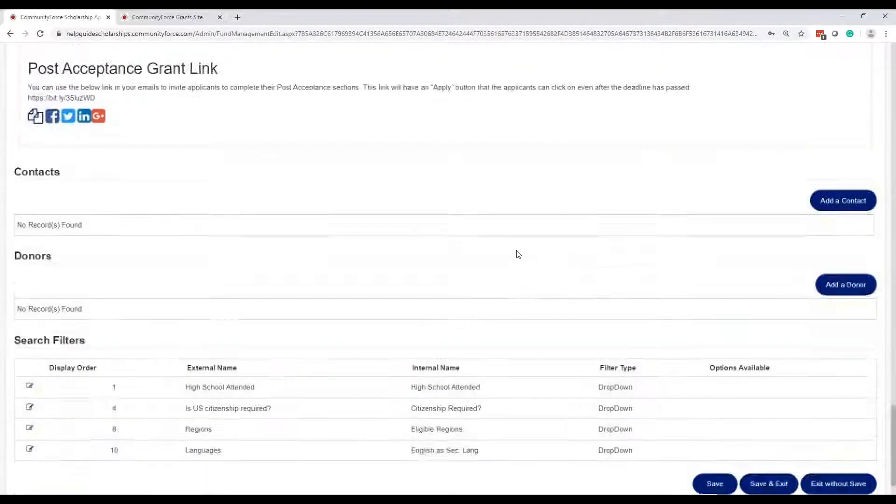
scroll(518, 255, "up", 5)
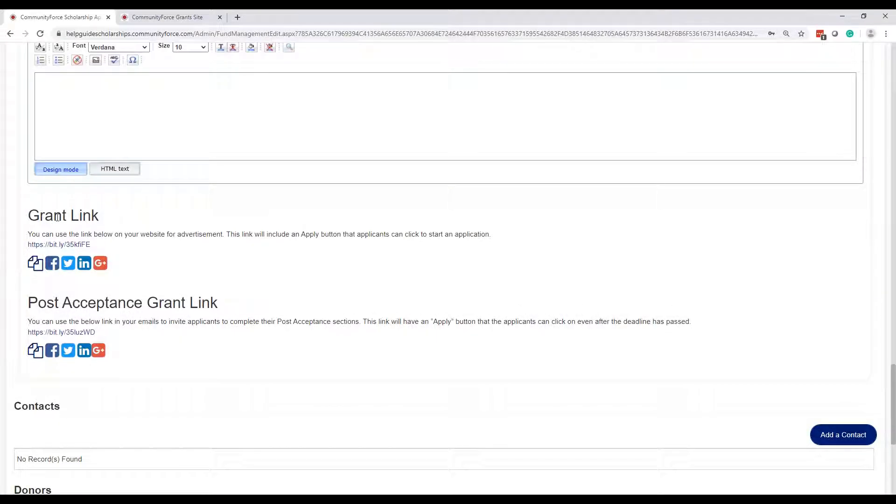
Step: Copy the Grant Link of the 2018-2019 Montclair to College Student Sophomore Scholarship fund and open it in a new browser tab
left_click_drag(115, 247, 25, 233)
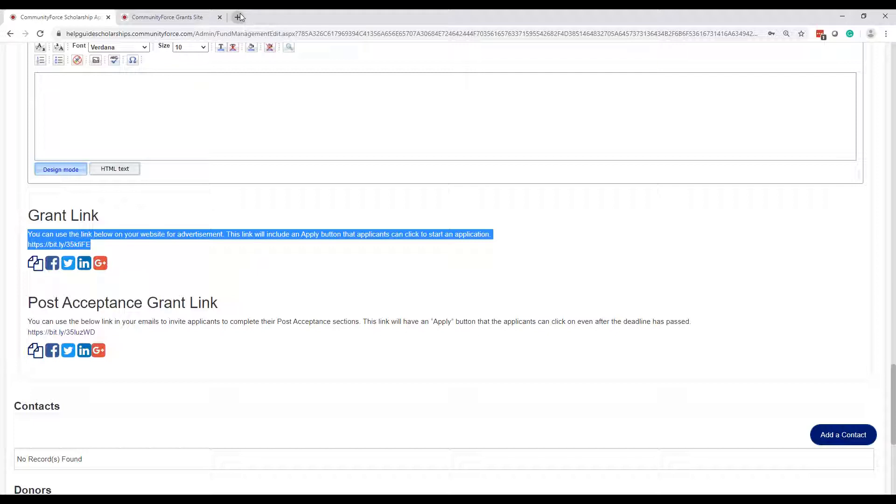
left_click(205, 223)
left_click_drag(91, 246, 28, 246)
key("ctrl+c")
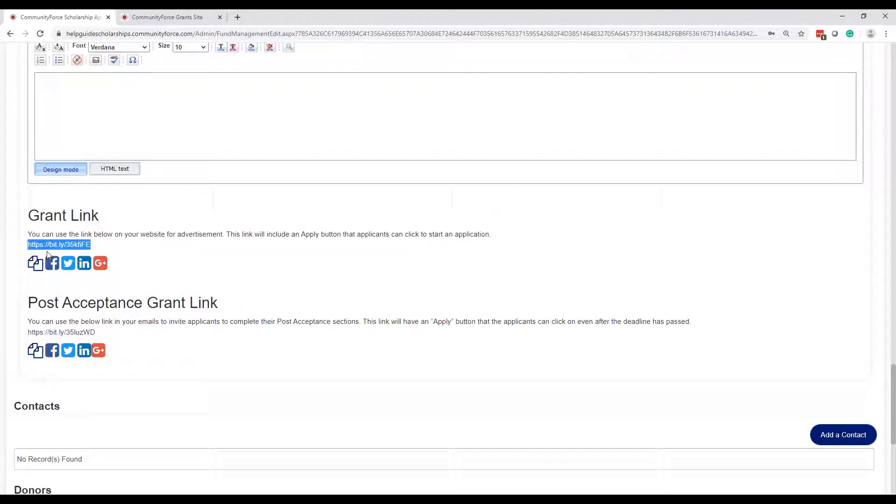
left_click(237, 17)
key("ctrl+v")
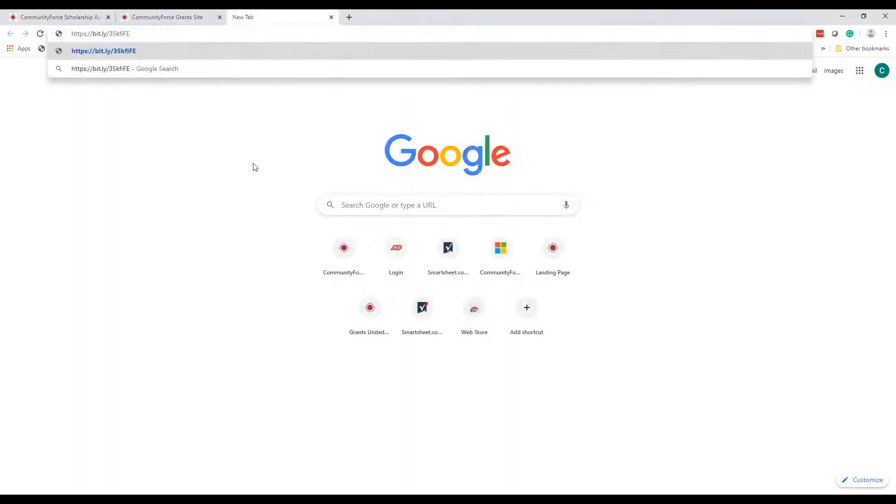
key("Return")
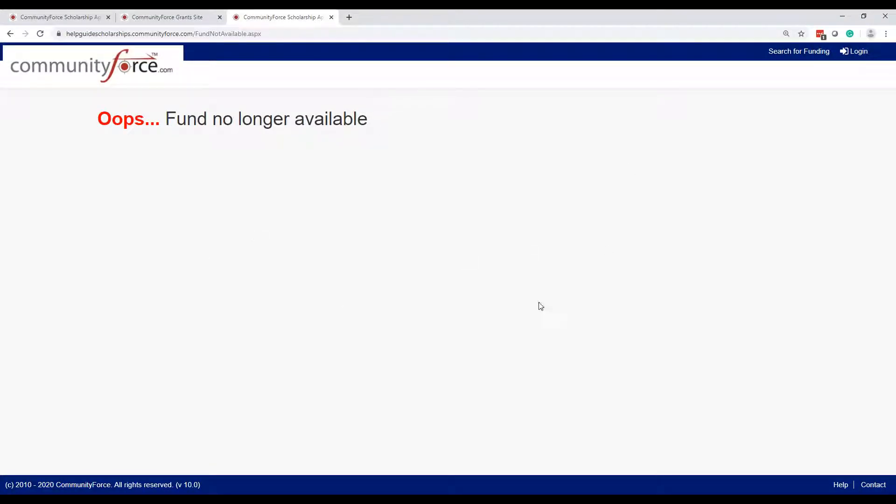
Step: Open the 1. Letter of Intent - FY 2020-21 - GL# 2000 fund on the grants site and copy its Grant Link
left_click(199, 18)
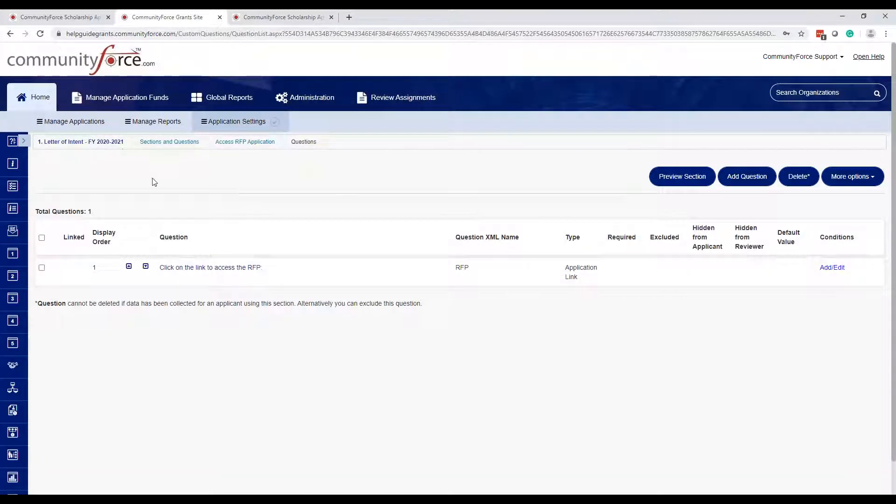
left_click(136, 97)
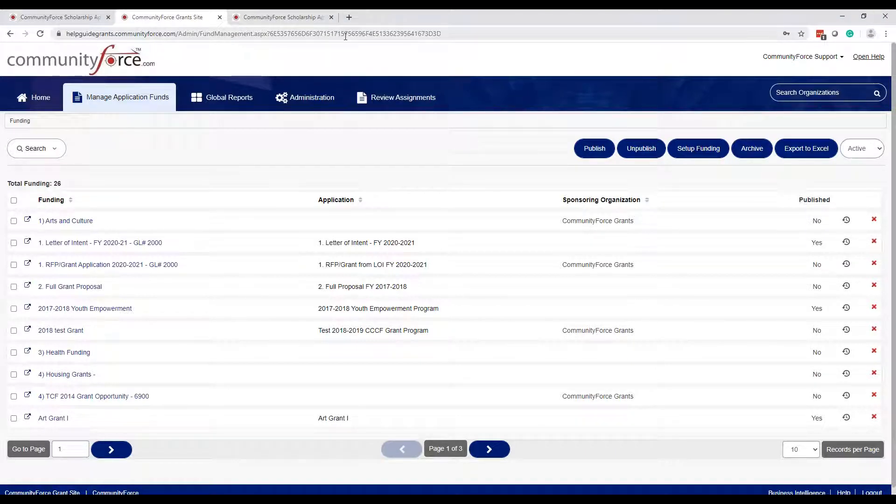
left_click(115, 243)
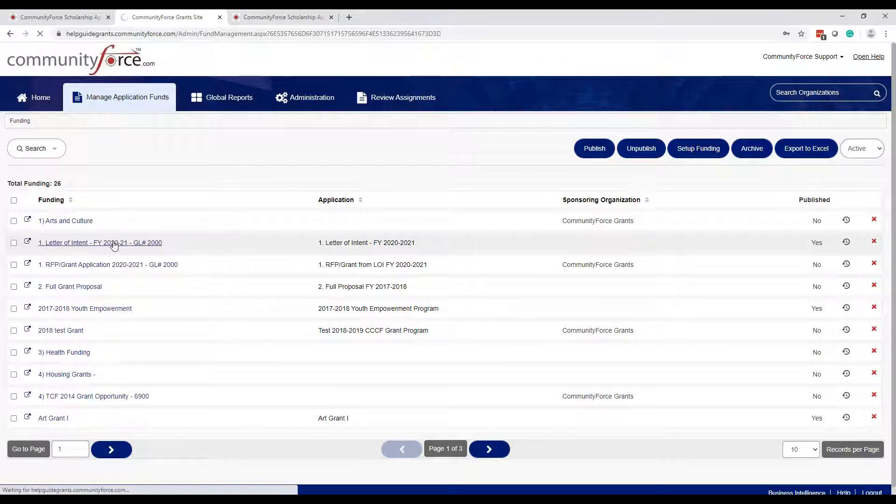
scroll(433, 339, "down", 3)
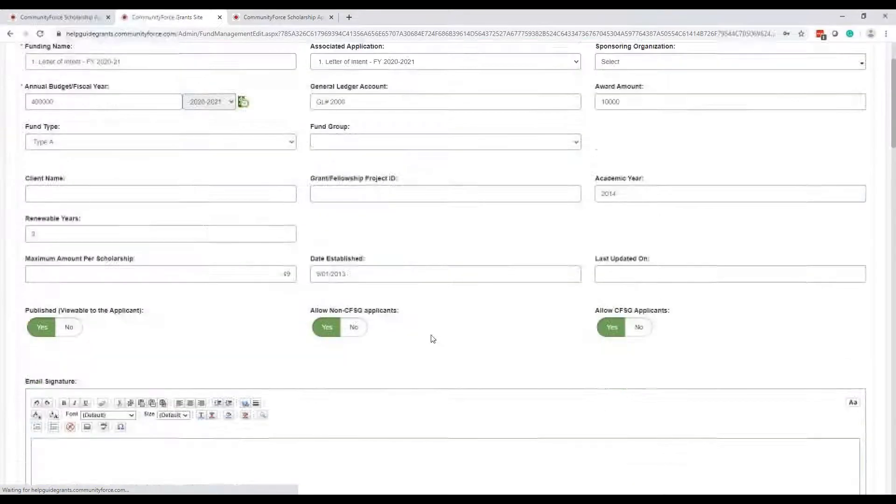
scroll(433, 339, "down", 20)
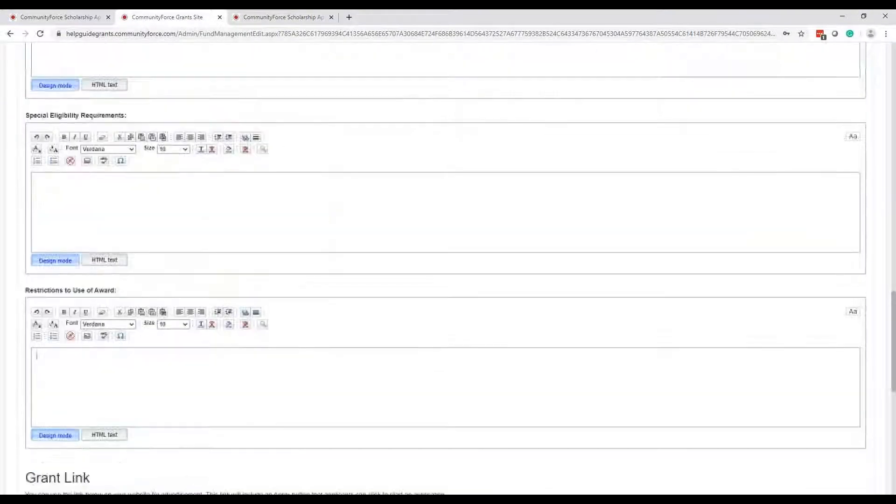
scroll(428, 338, "down", 6)
left_click_drag(98, 212, 26, 216)
key("ctrl+c")
left_click(43, 219)
left_click(101, 214)
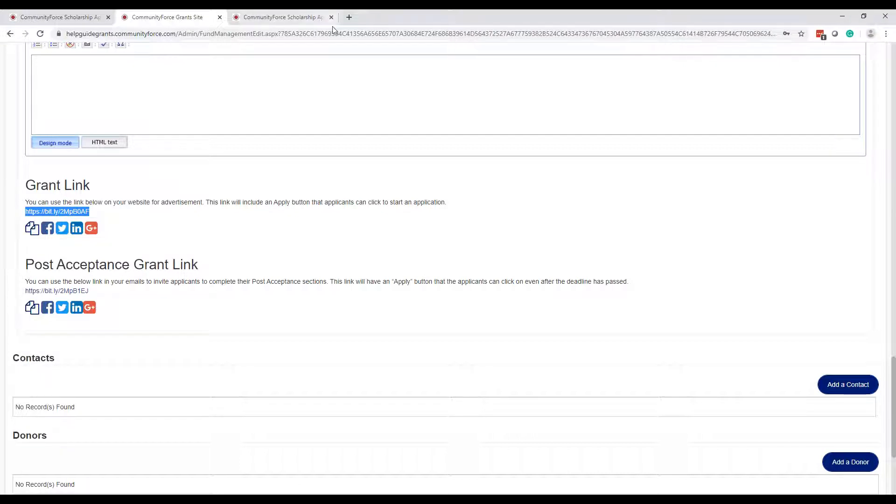
Step: Open the copied Letter of Intent Grant Link in a new browser tab, view its public fund details and close the page
left_click(349, 18)
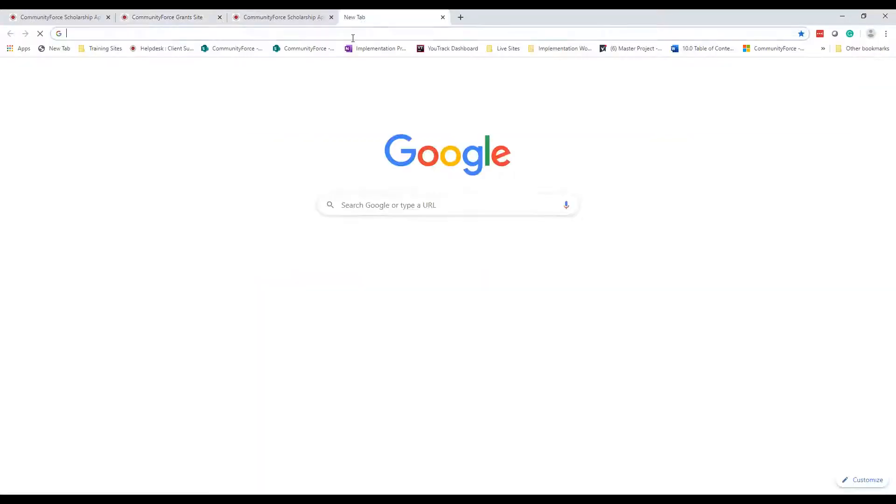
key("ctrl+v")
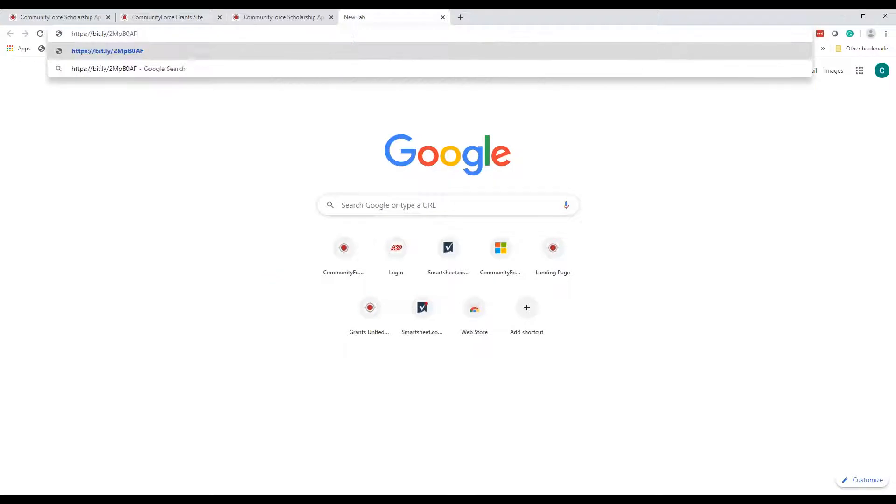
key("Return")
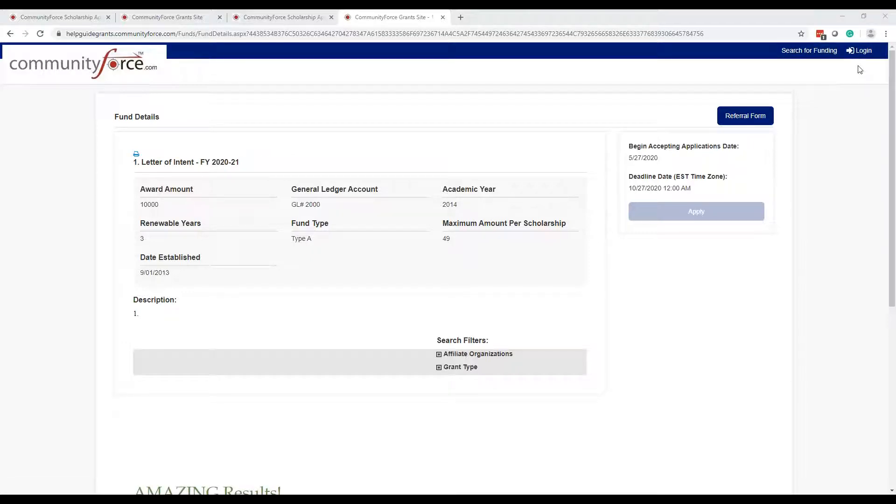
left_click(443, 18)
Step: Return to the grants site's application list and look through the active application forms
scroll(420, 233, "up", 20)
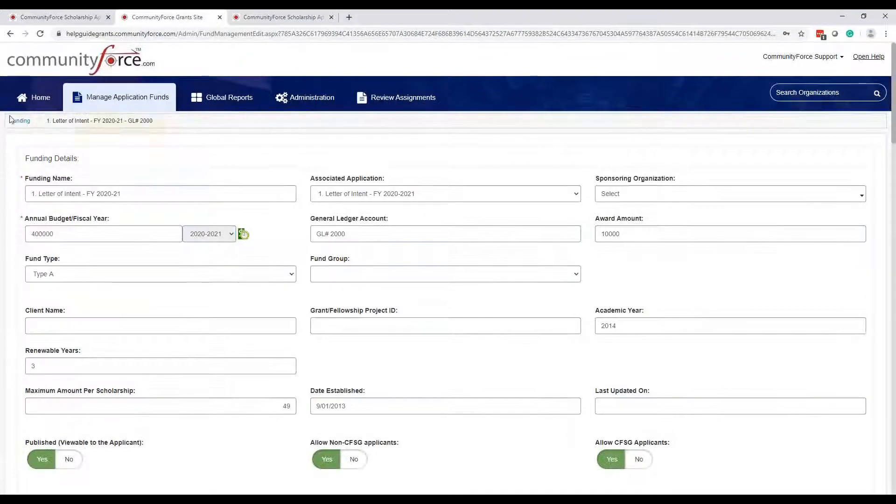
left_click(34, 98)
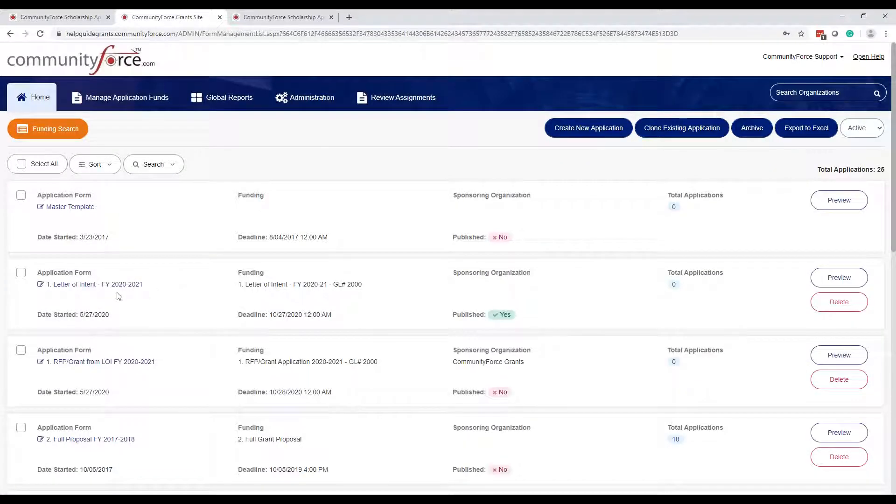
scroll(209, 261, "down", 3)
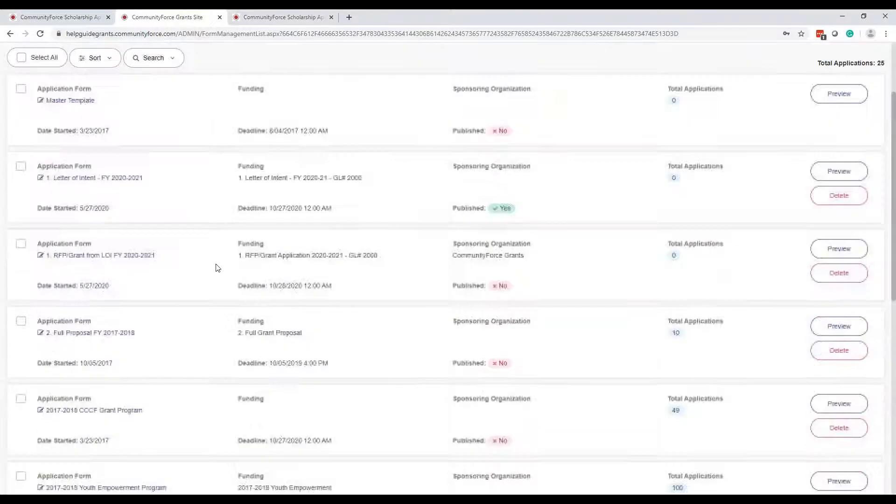
scroll(310, 286, "down", 2)
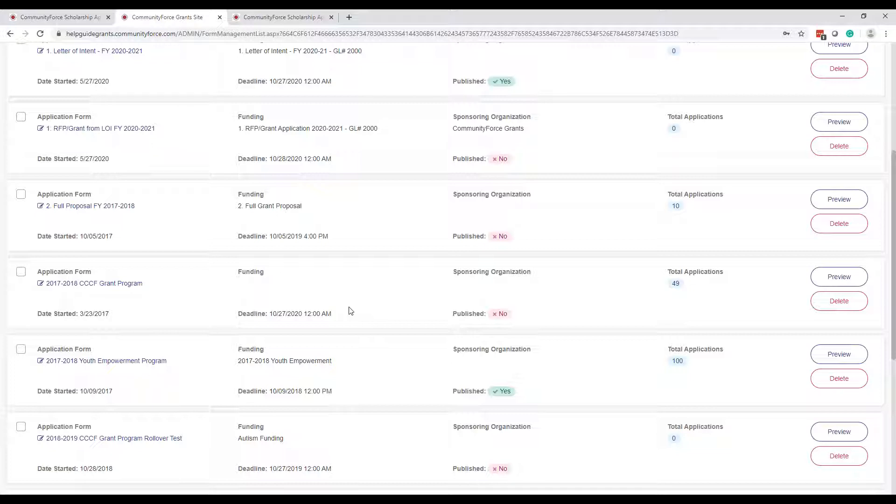
scroll(351, 311, "up", 5)
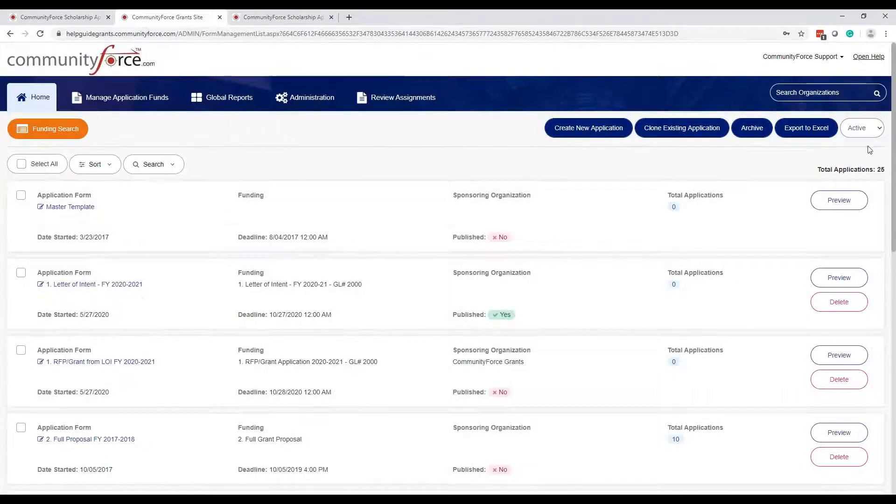
Step: Show the grants site's archived application forms, switch the list back to Active and look through its old forms
left_click(862, 131)
left_click(862, 151)
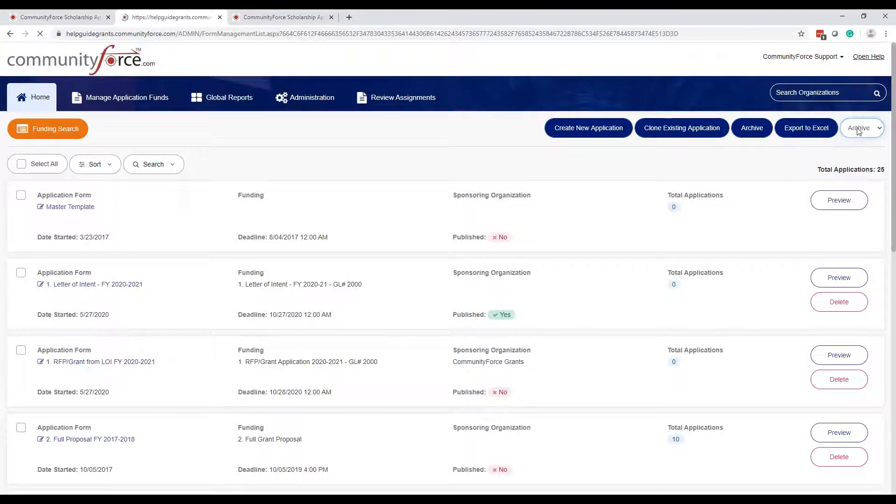
left_click(860, 130)
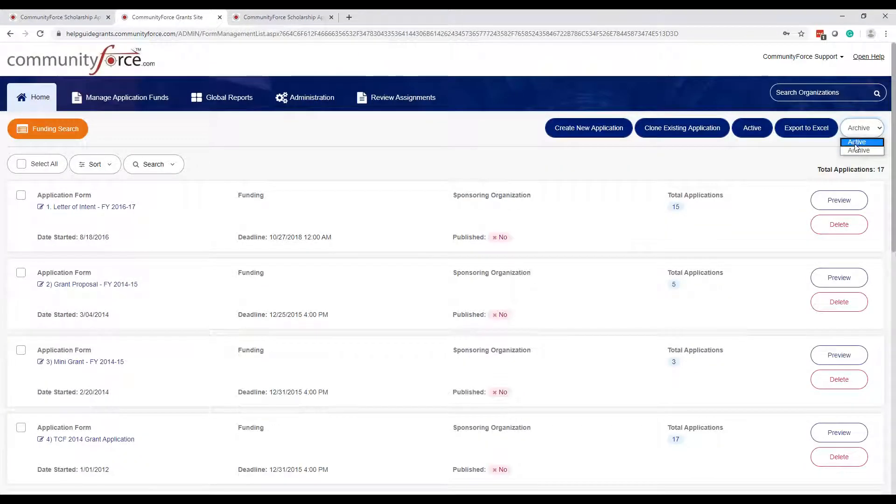
left_click(857, 142)
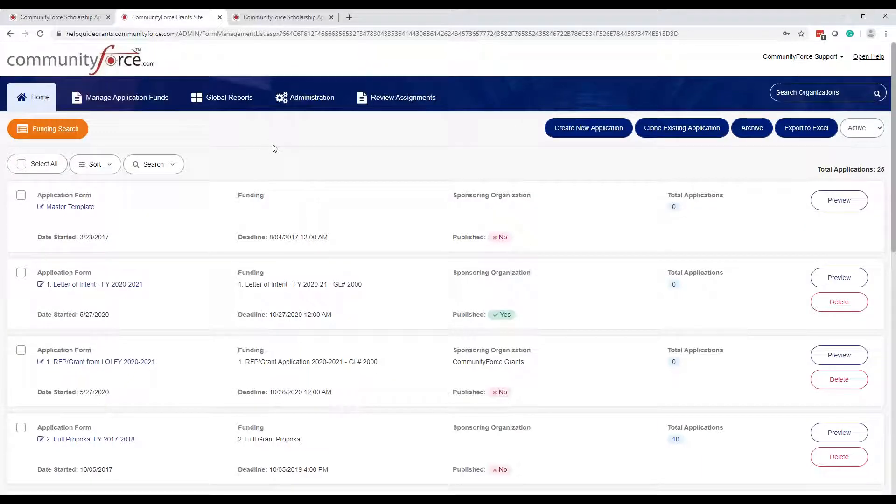
scroll(434, 490, "down", 2)
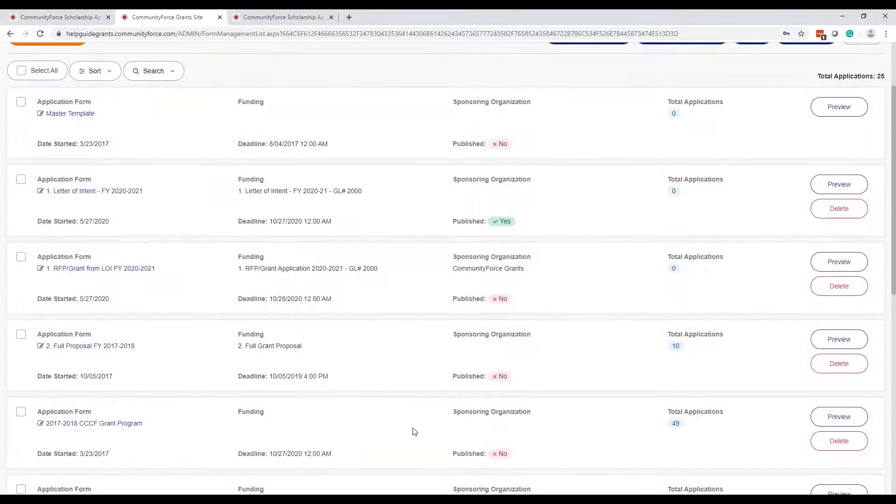
scroll(386, 400, "down", 2)
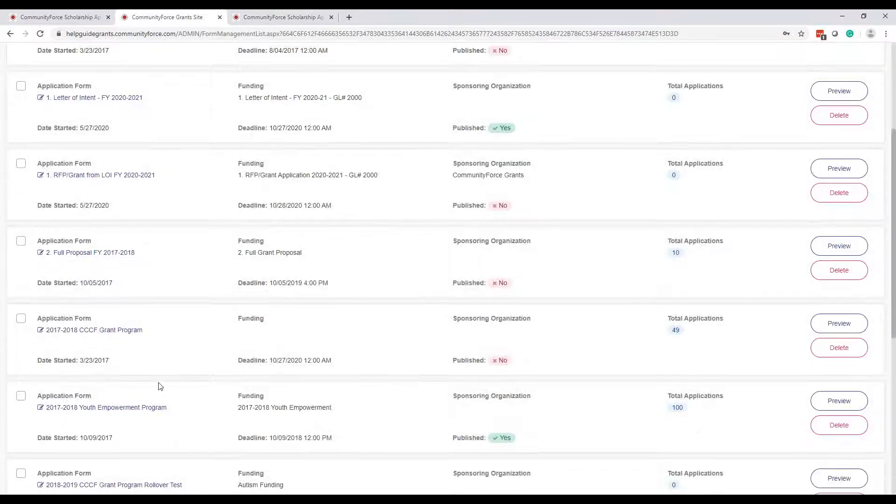
scroll(158, 387, "down", 3)
scroll(156, 368, "up", 7)
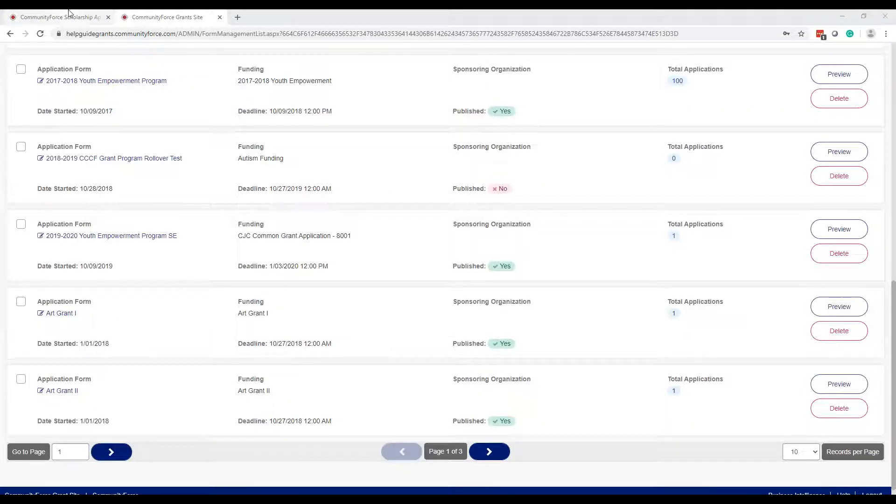
Step: Return to the scholarship site, log in again and bring up its list of active applications
left_click(63, 18)
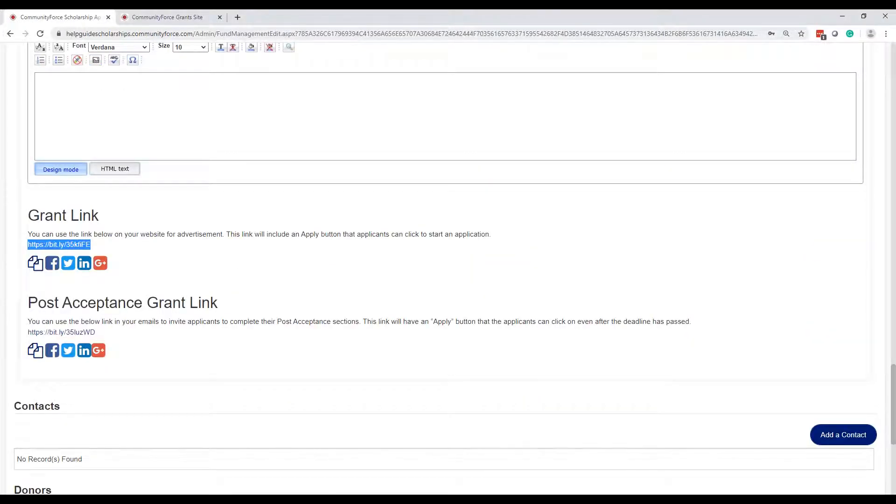
scroll(445, 268, "up", 20)
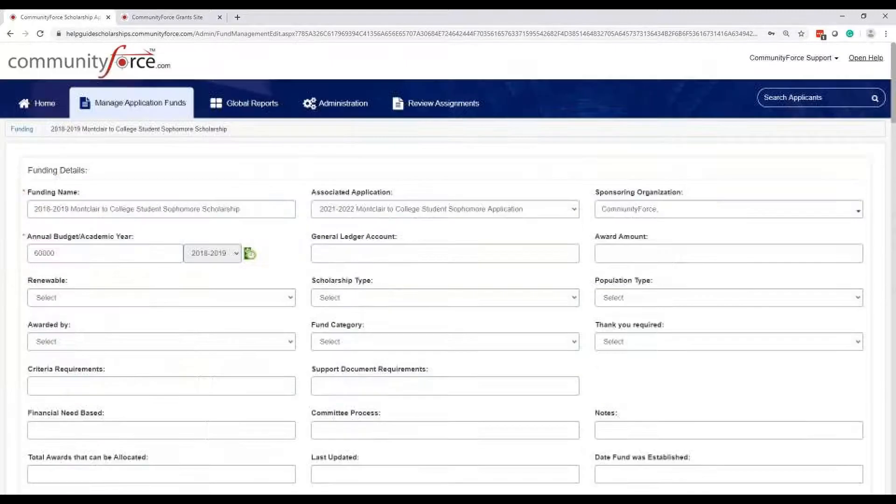
left_click(47, 105)
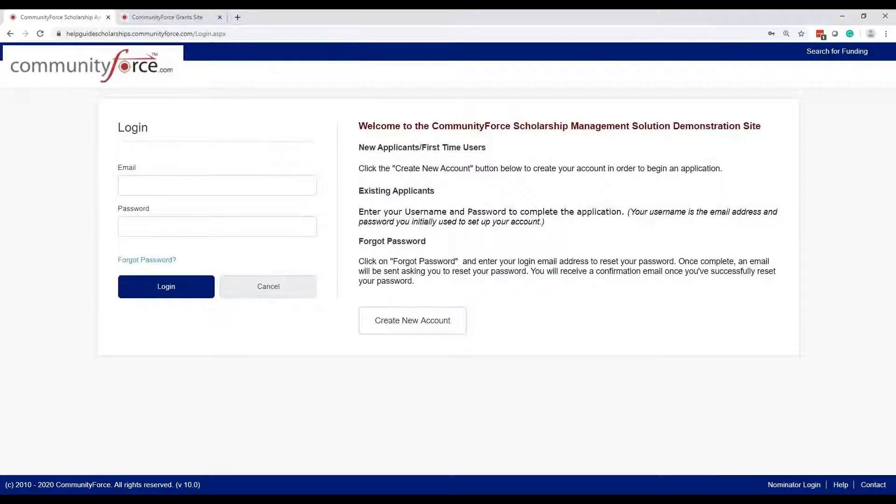
left_click(148, 187)
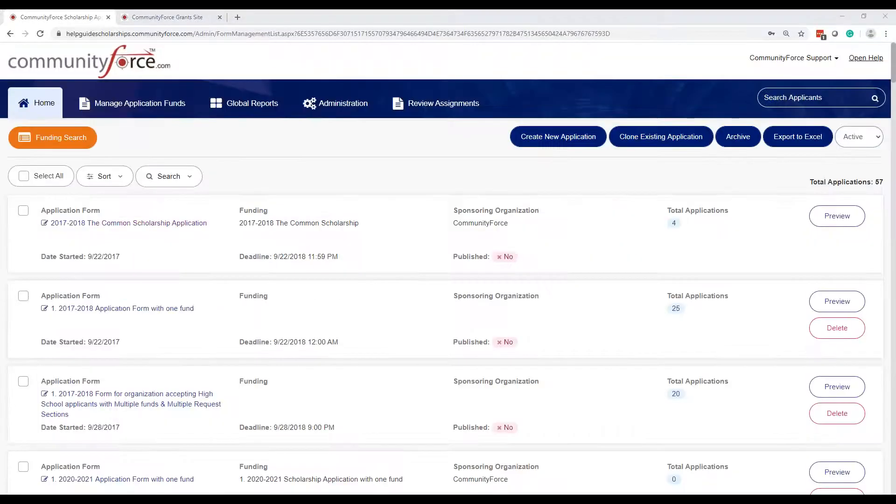
Step: Archive the 2017-2018 Application Form with one fund and the 2017-2018 Form for organization accepting High School applicants with Multiple funds
left_click(23, 296)
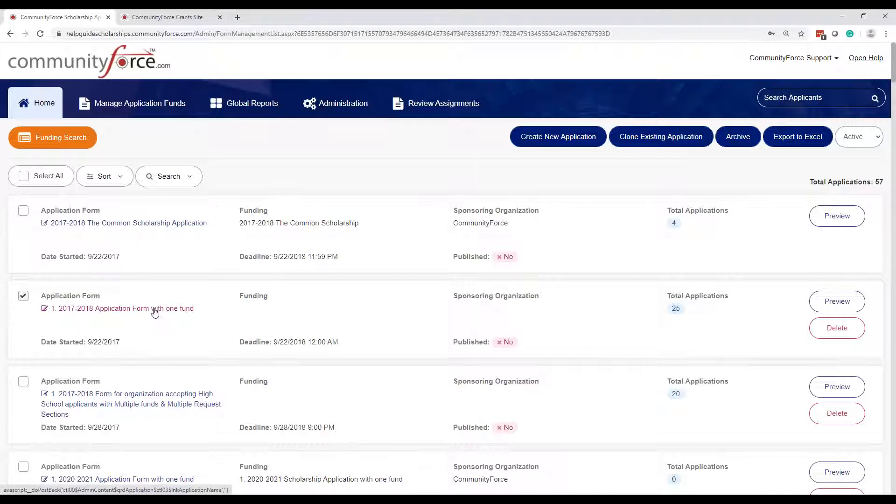
scroll(155, 313, "down", 2)
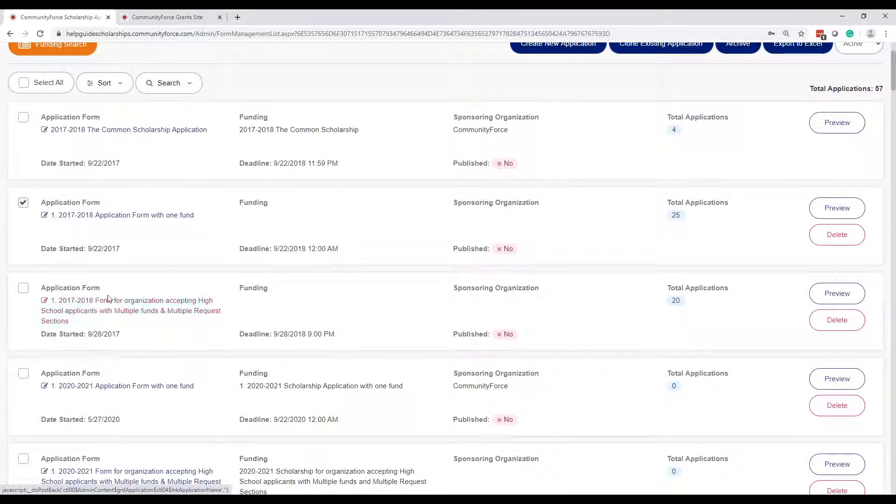
left_click(23, 288)
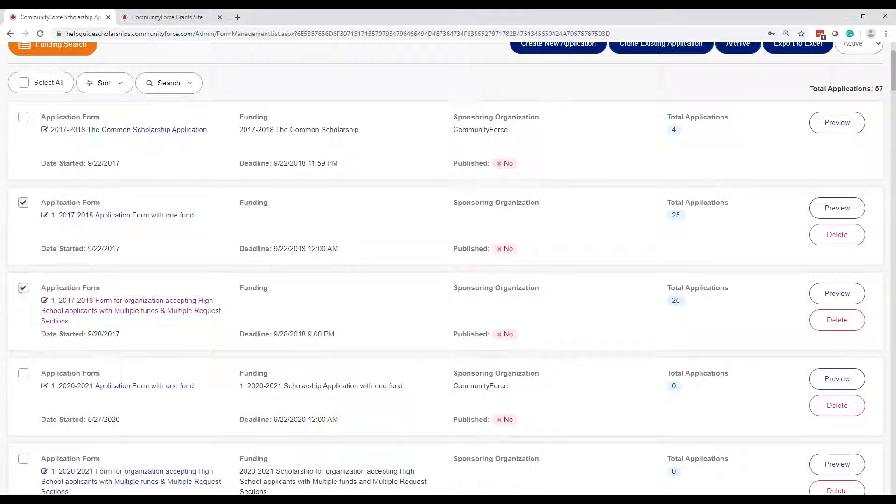
scroll(551, 268, "up", 1)
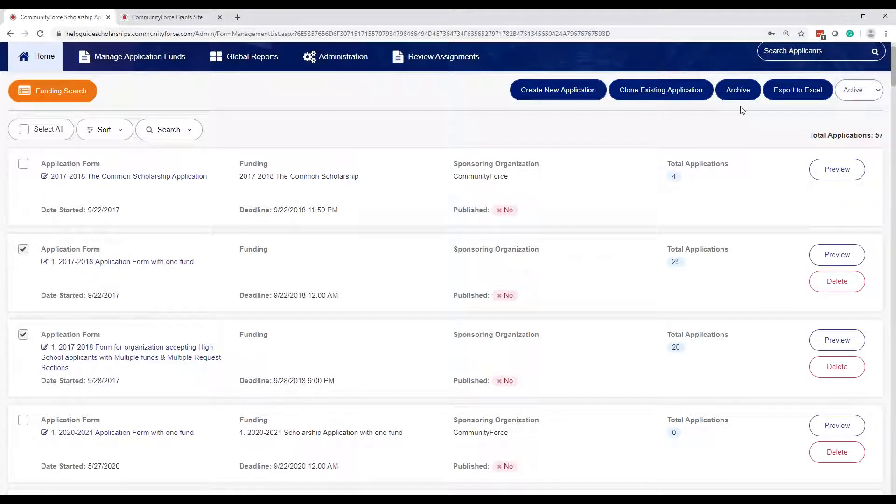
left_click(741, 92)
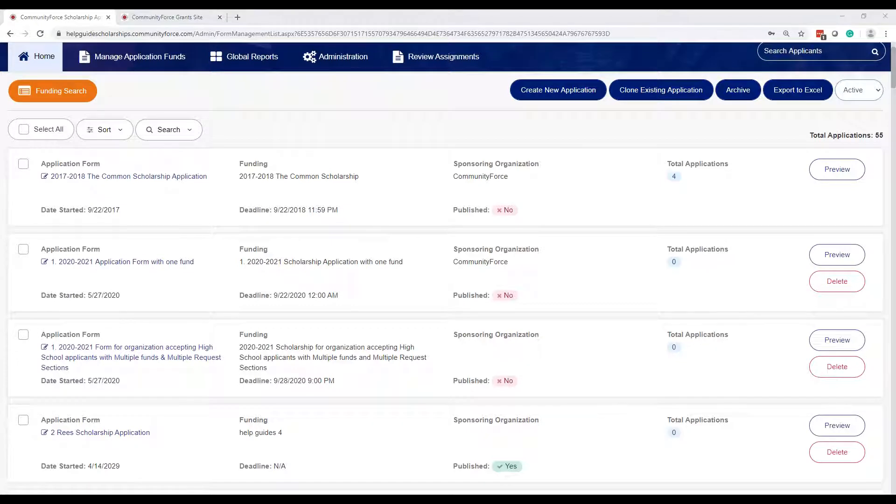
Step: List the scholarship site's archived applications and open 1. 2017-2018 Application Form with one fund
scroll(398, 293, "up", 1)
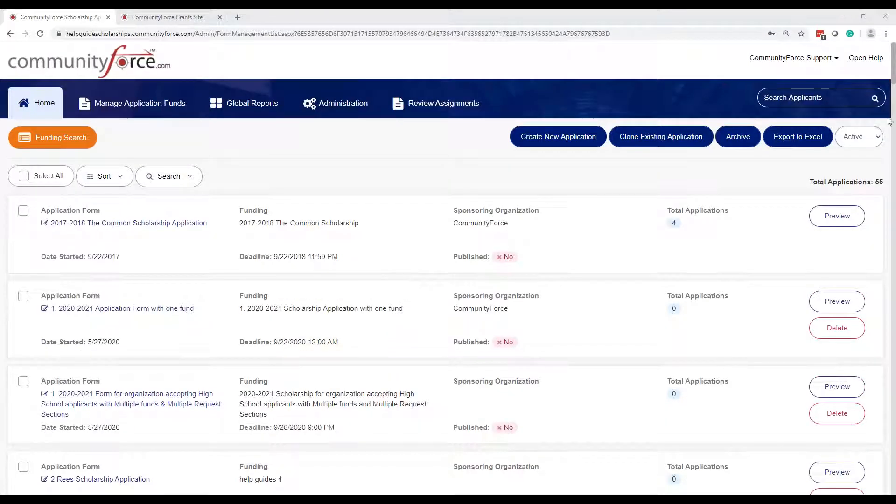
left_click(859, 136)
left_click(858, 161)
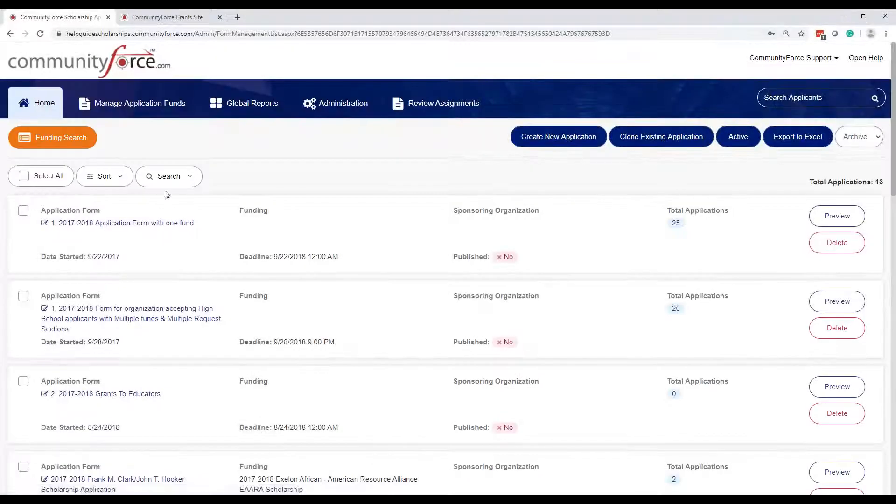
left_click(169, 228)
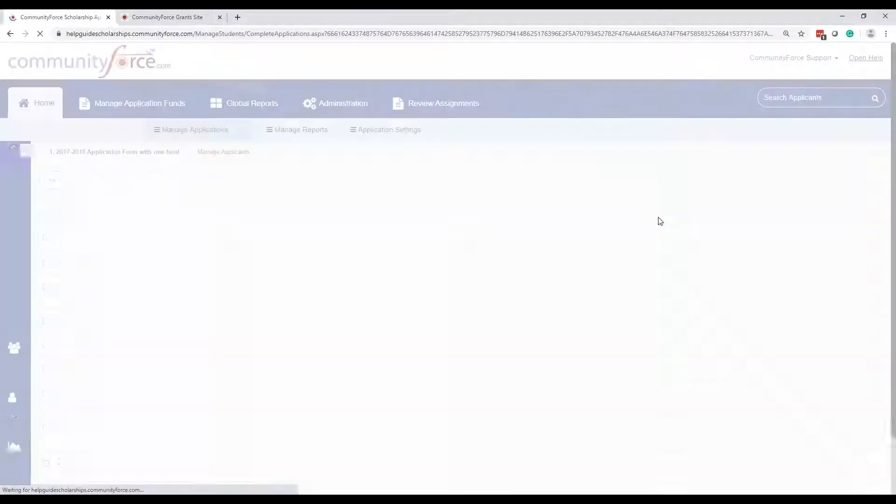